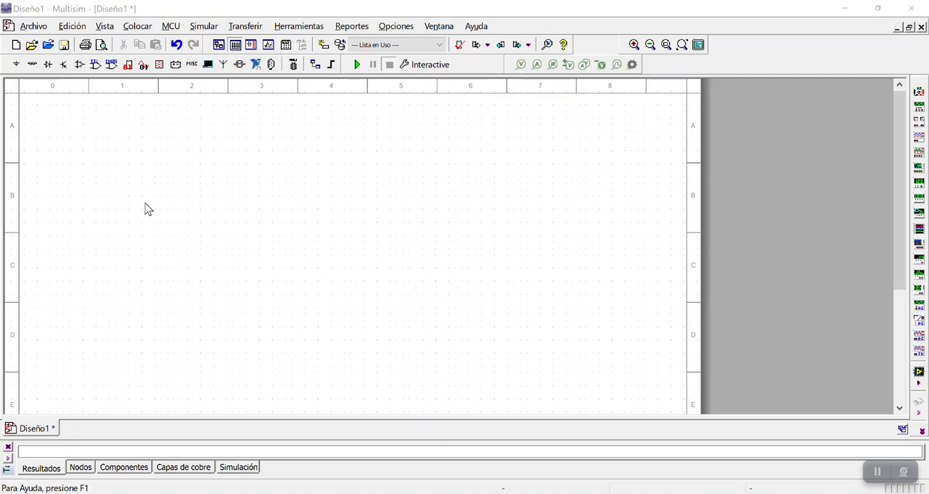
Place a DC_POWER source from the POWER_SOURCES family in the upper-left area of the schematic sheet
click(16, 64)
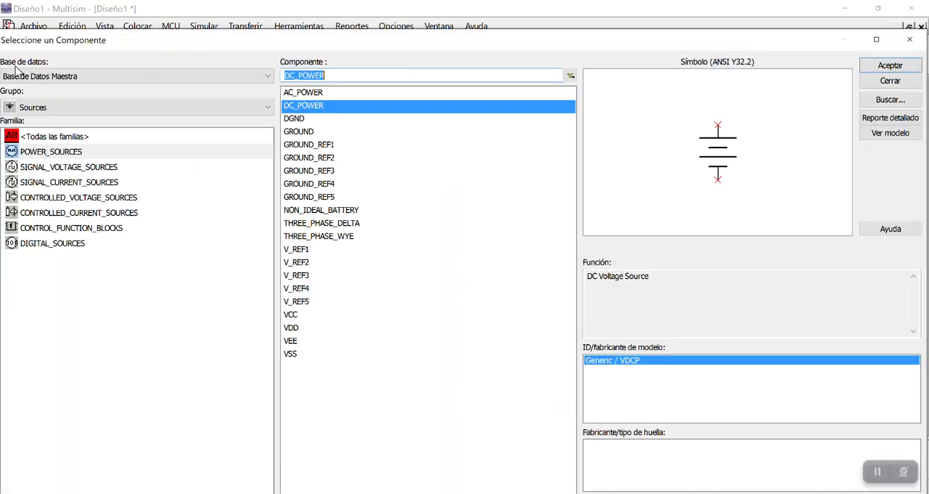
click(911, 41)
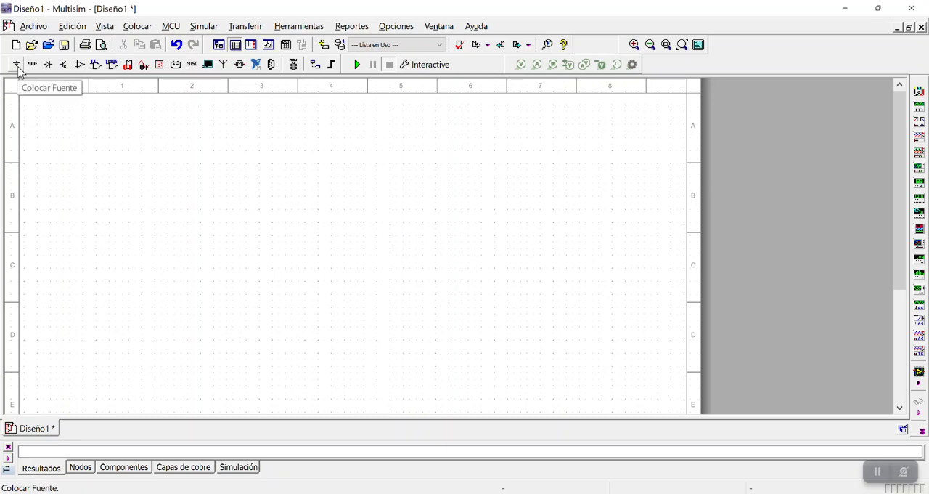
click(17, 68)
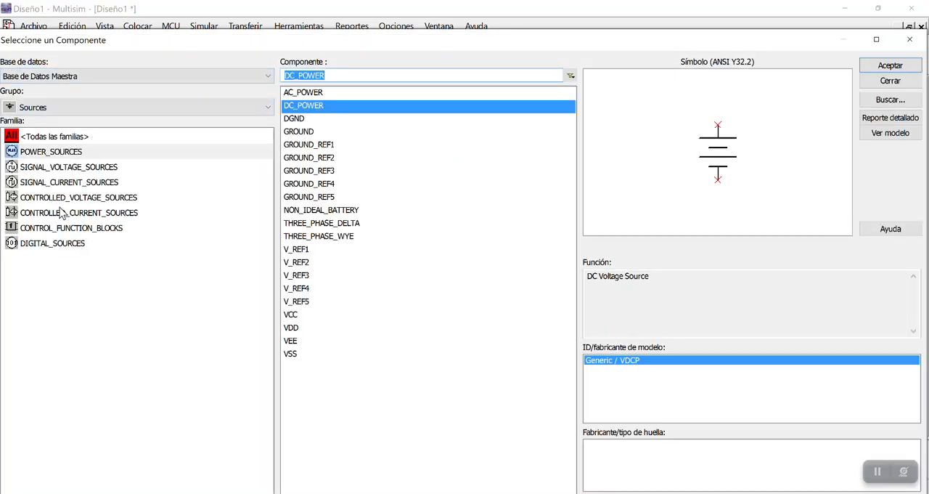
click(64, 152)
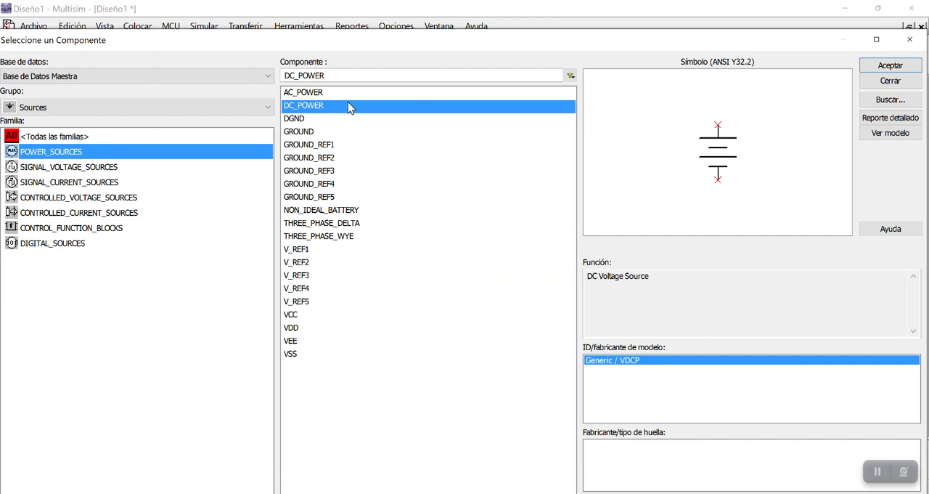
click(882, 67)
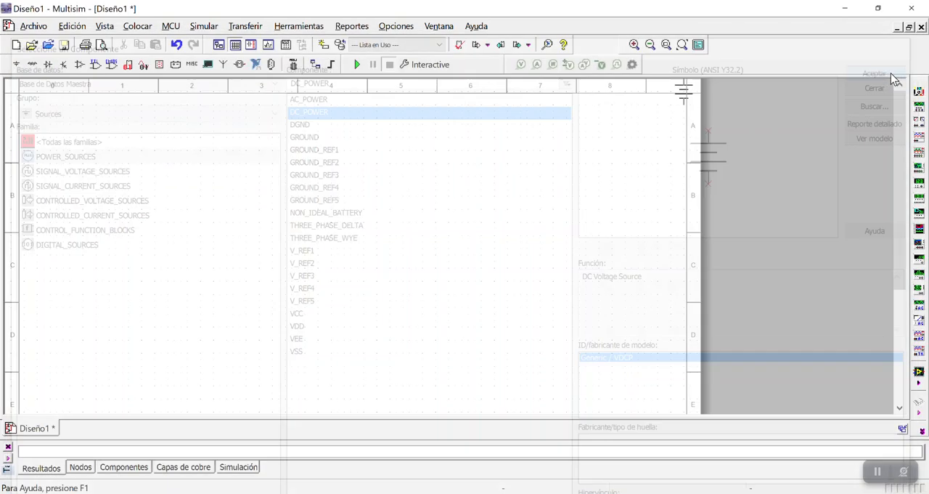
click(103, 199)
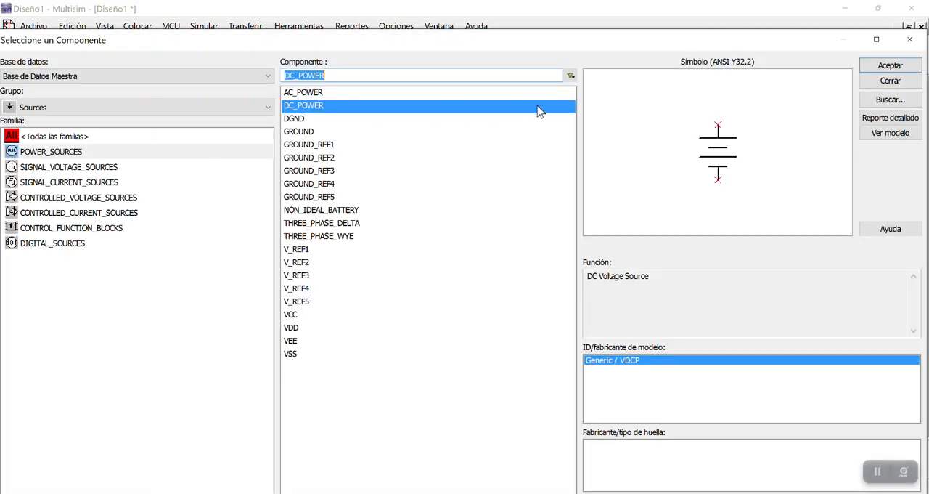
click(904, 42)
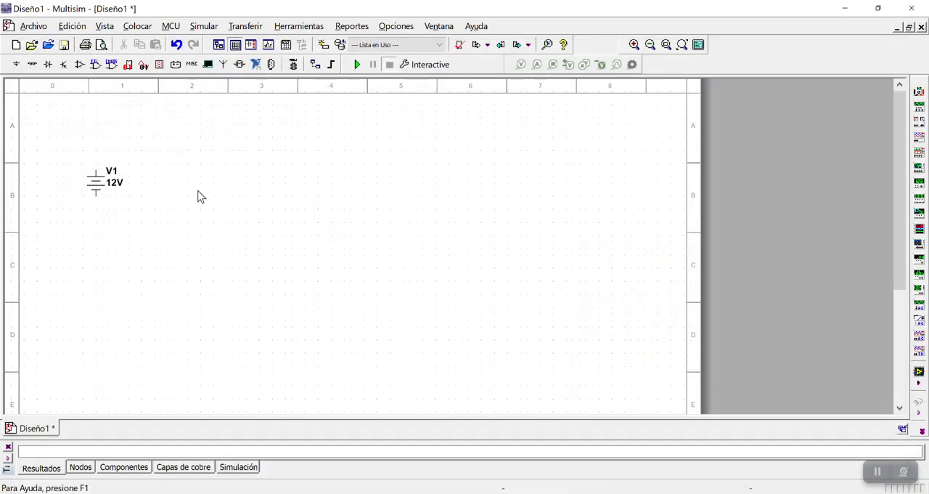
Set the DC source's voltage to 30 V and shift the source slightly down on the sheet
double_click(118, 187)
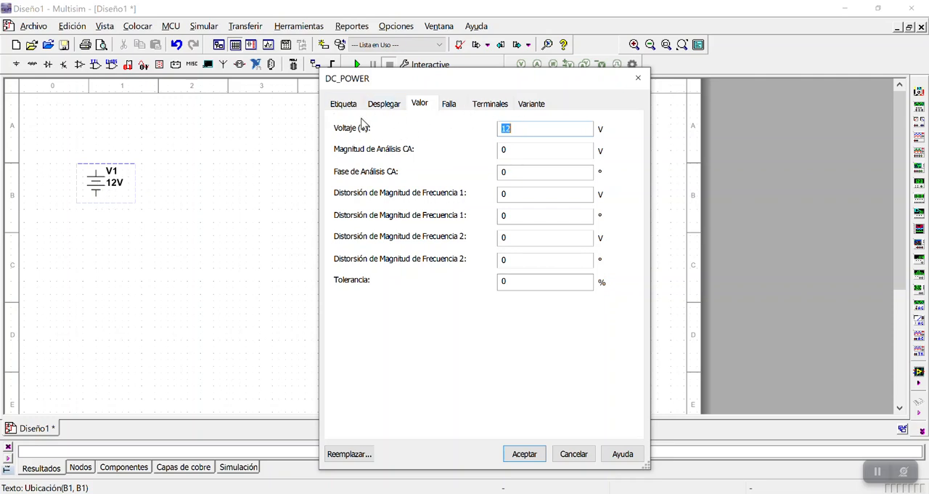
text(30)
click(524, 456)
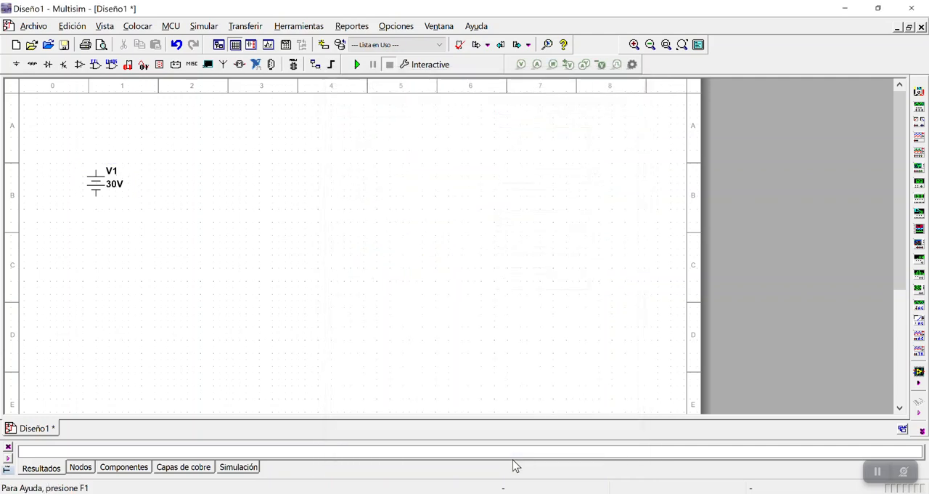
click(100, 194)
click(179, 241)
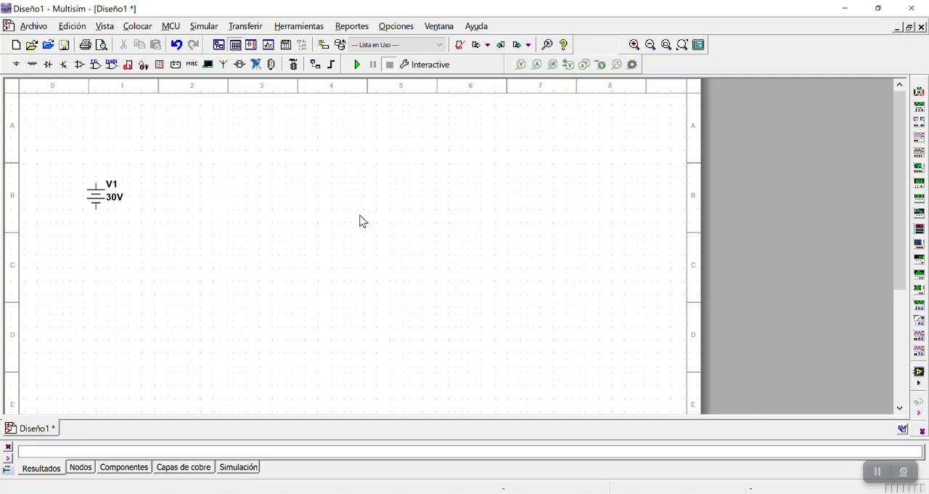
Choose a resistor from the Basic component group and enter 10 k as its value
click(32, 64)
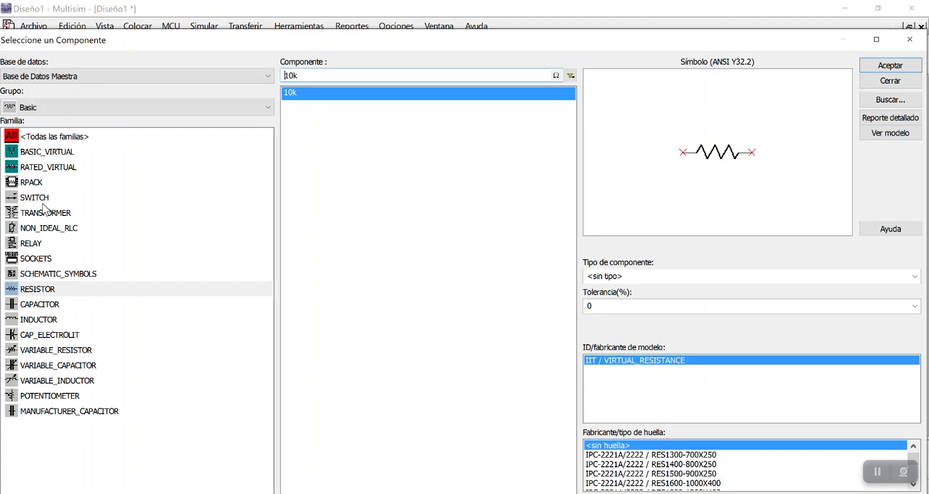
click(910, 39)
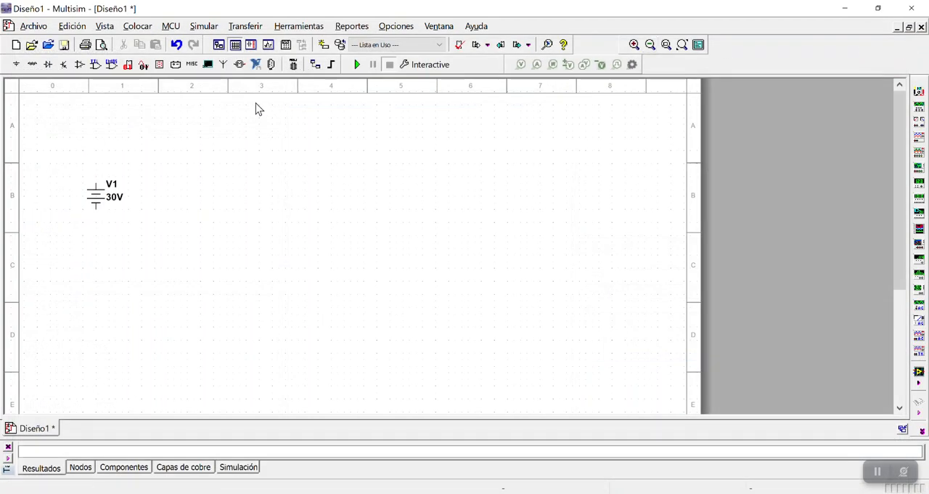
click(32, 65)
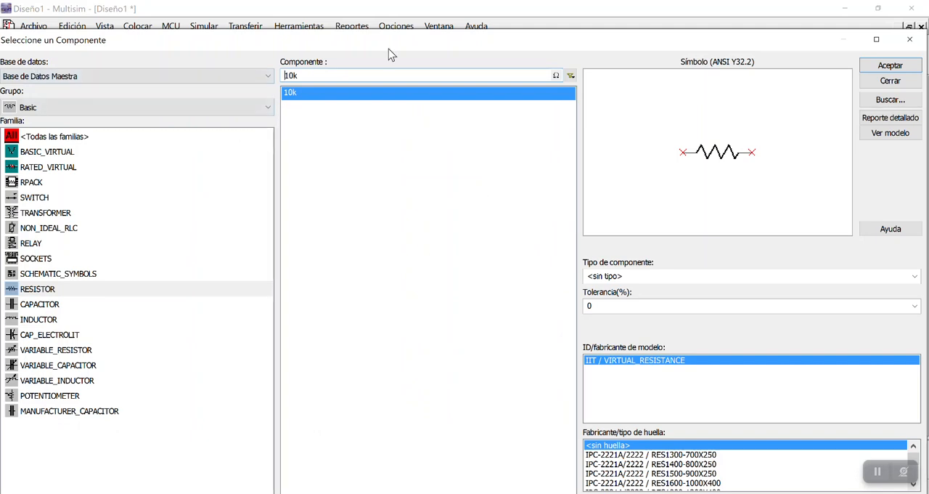
click(310, 74)
key(BackSpace)
key(BackSpace)
key(BackSpace)
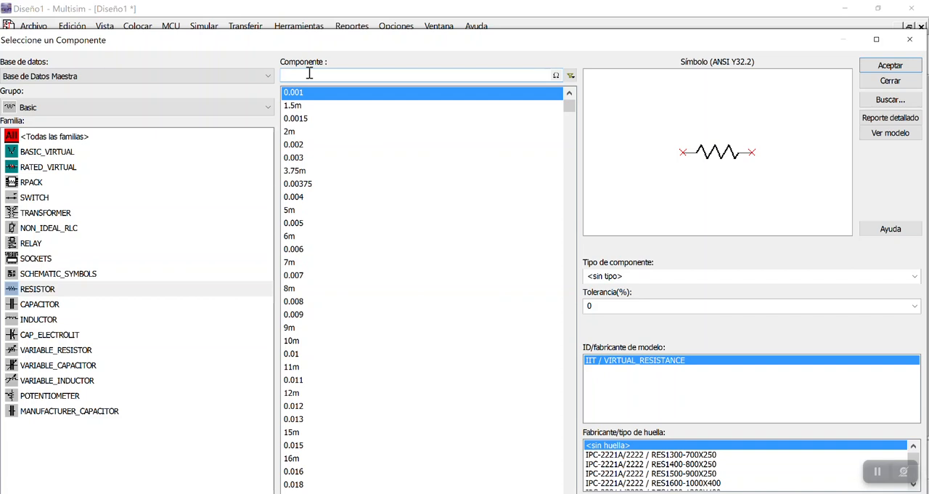
text(1)
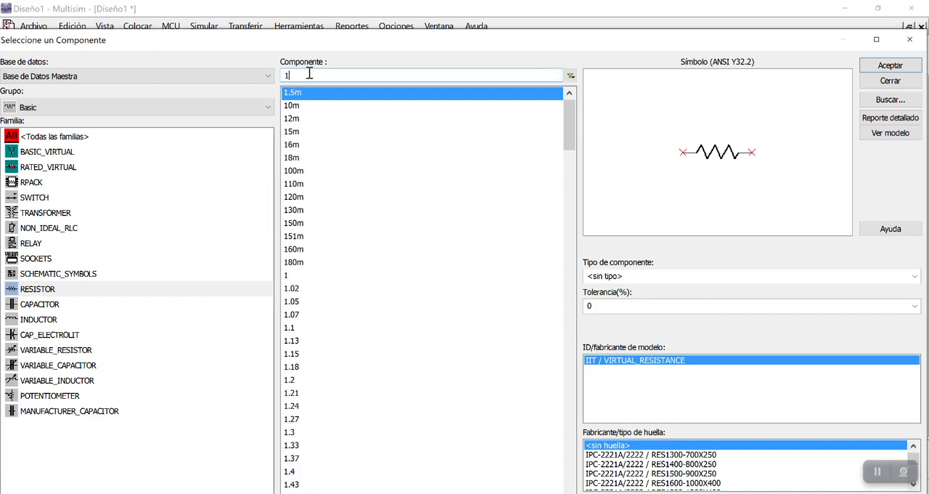
text(0k)
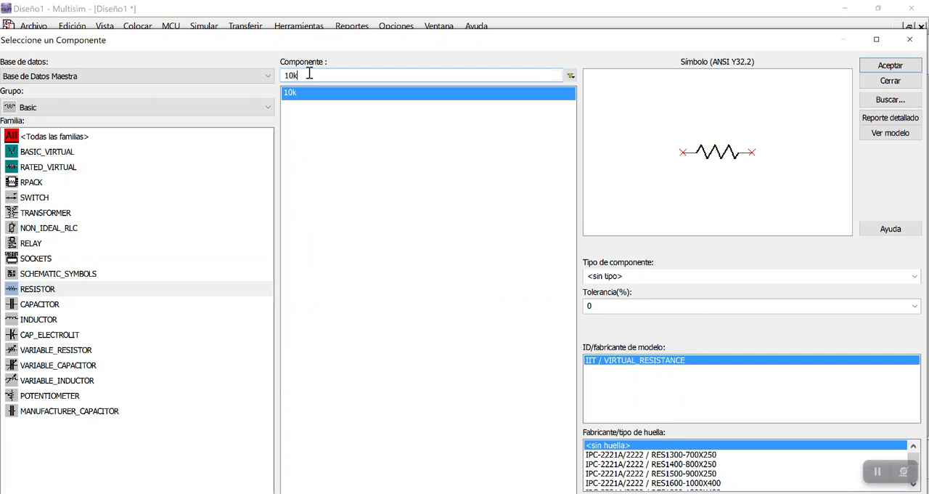
click(305, 101)
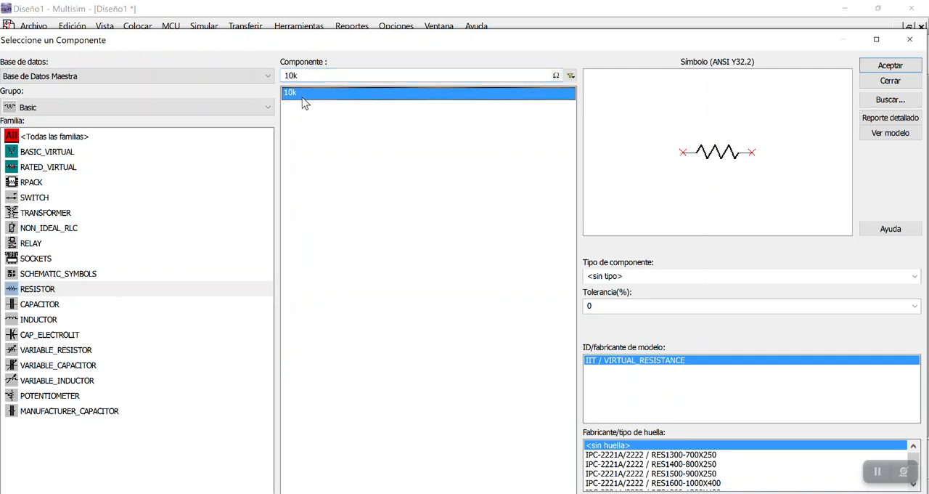
click(291, 77)
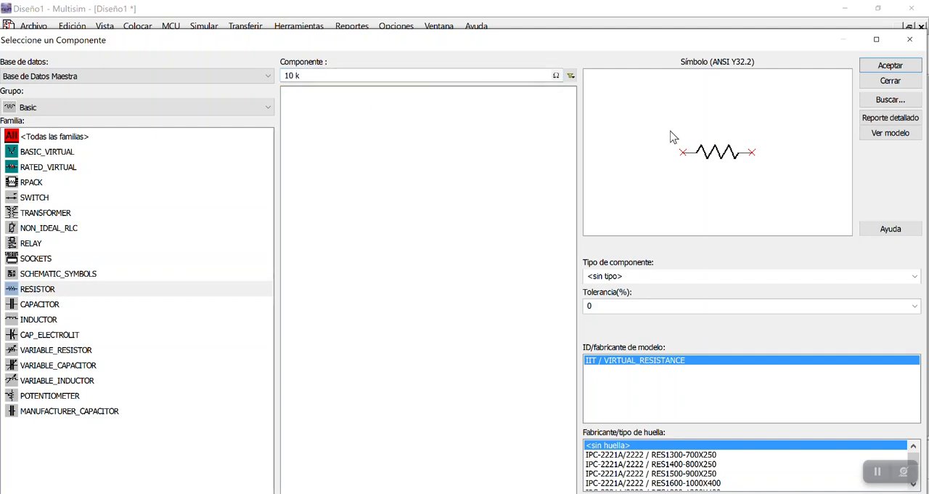
Set the resistor's tolerance to 5 % and place it on the sheet, above and to the right of the DC source
click(737, 305)
click(708, 306)
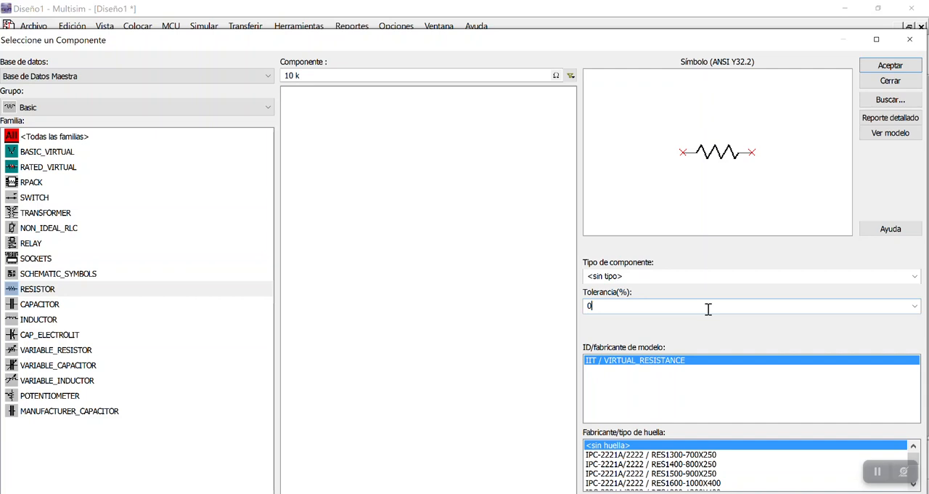
click(915, 305)
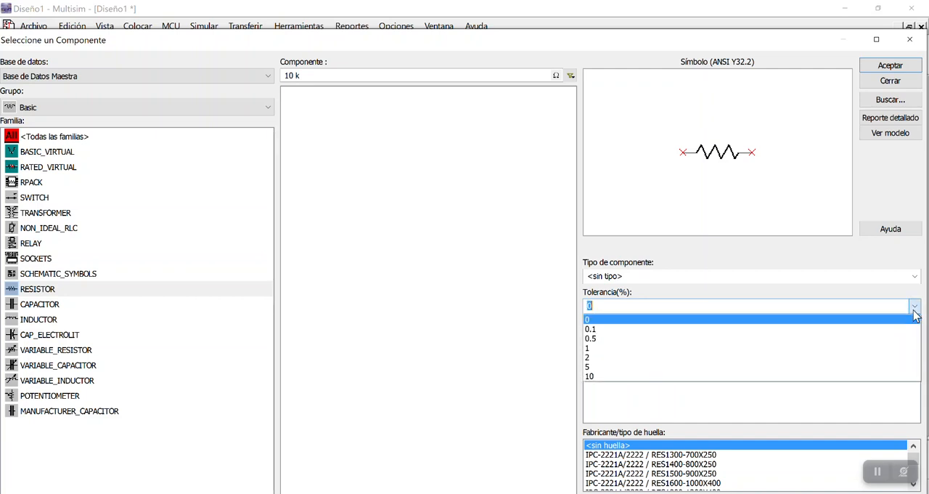
click(594, 366)
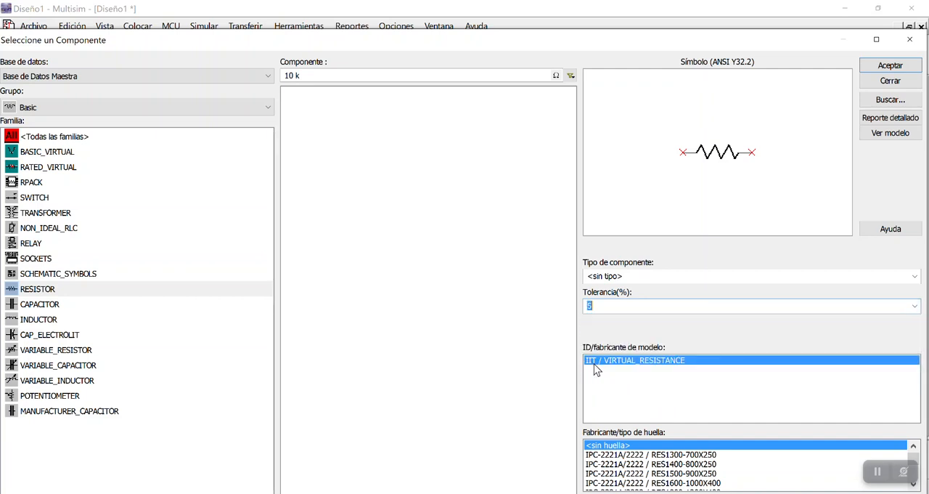
click(621, 306)
click(883, 67)
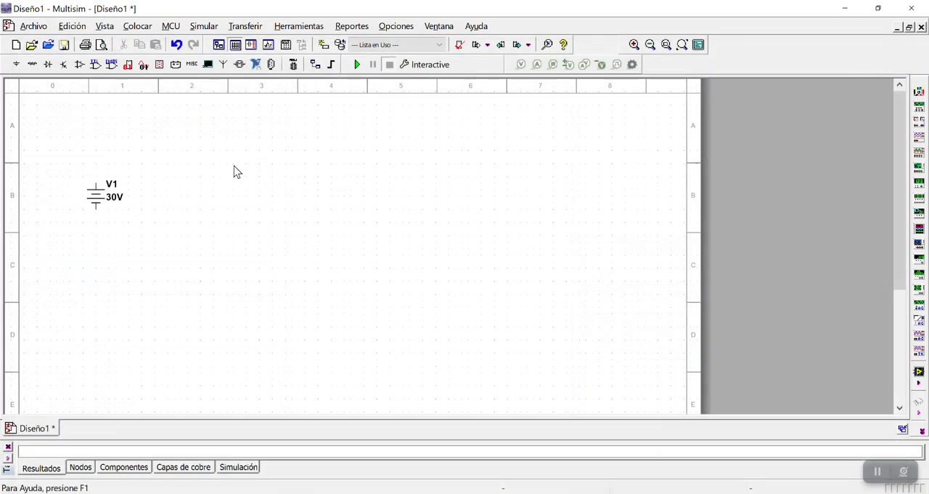
click(235, 167)
click(904, 40)
Rotate resistor R1 90° clockwise and move it closer to the DC source, level with it
click(256, 174)
click(249, 165)
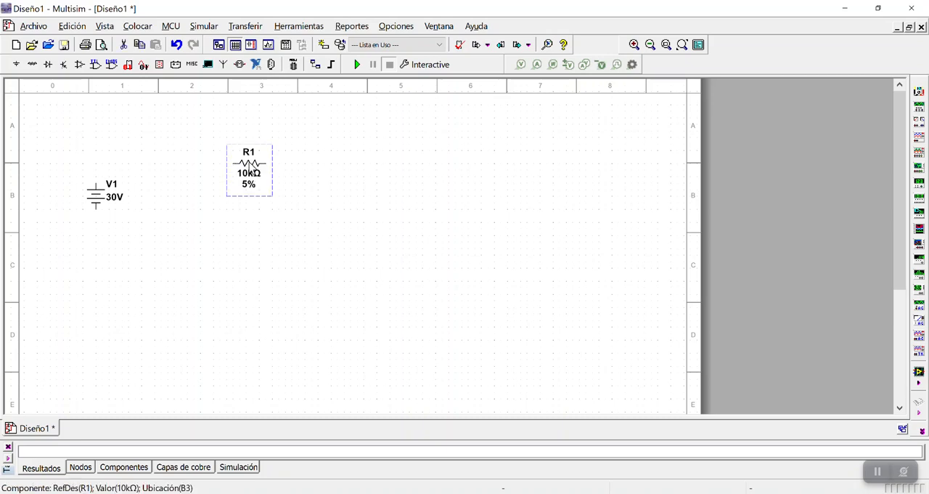
right_click(252, 166)
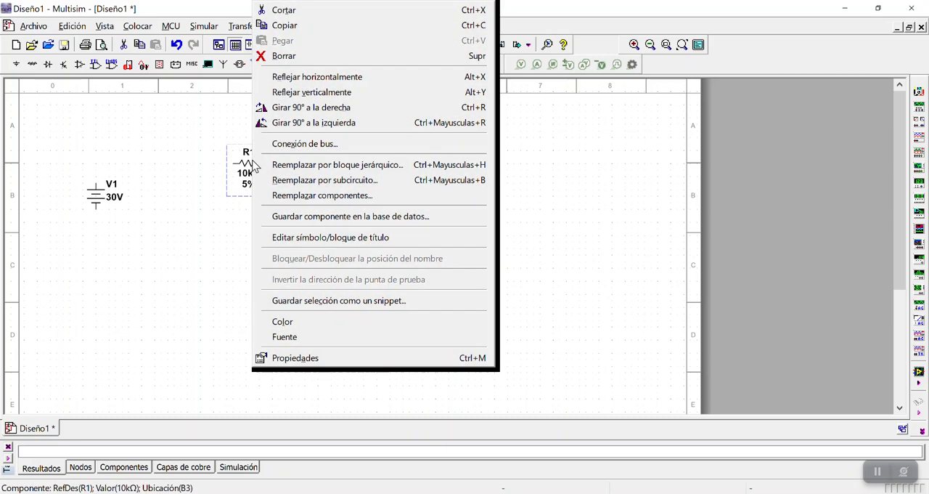
click(216, 208)
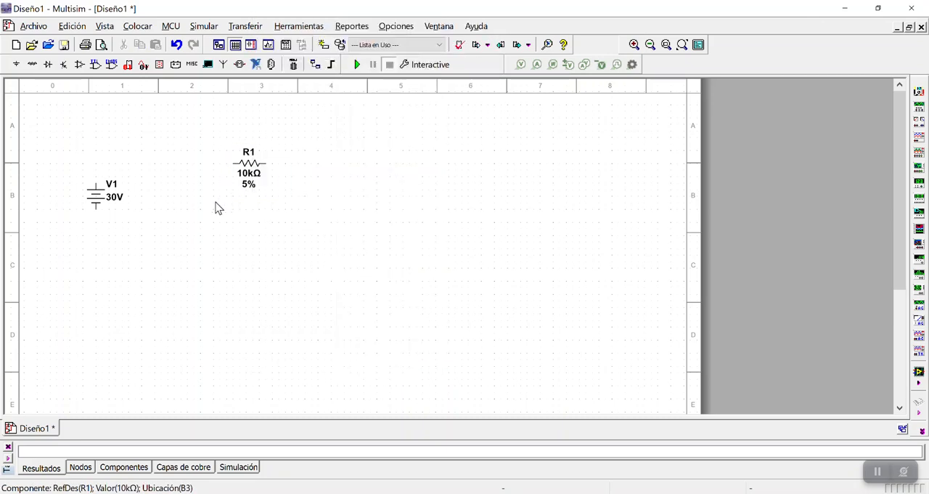
right_click(247, 166)
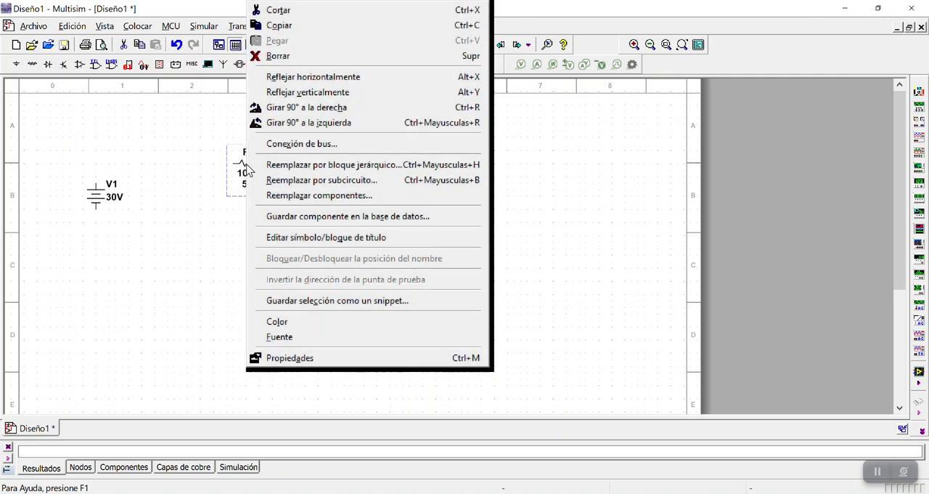
click(314, 107)
click(273, 217)
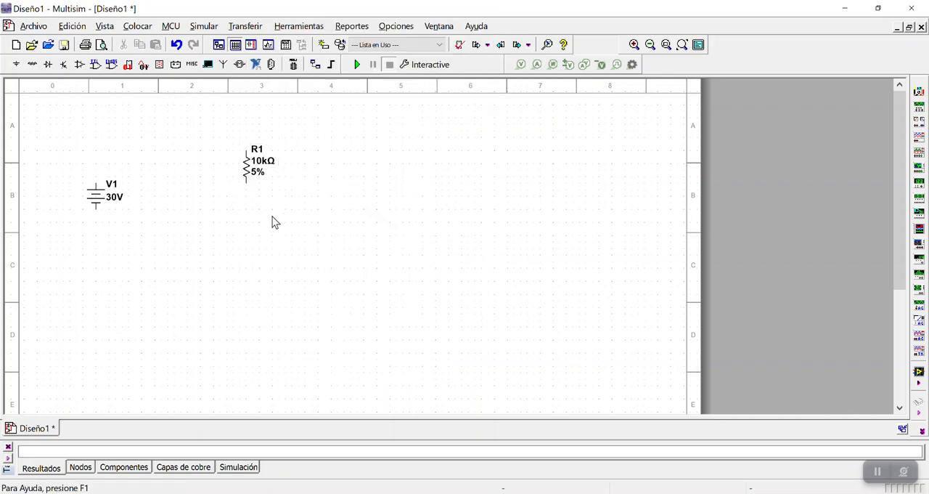
drag(247, 173, 196, 203)
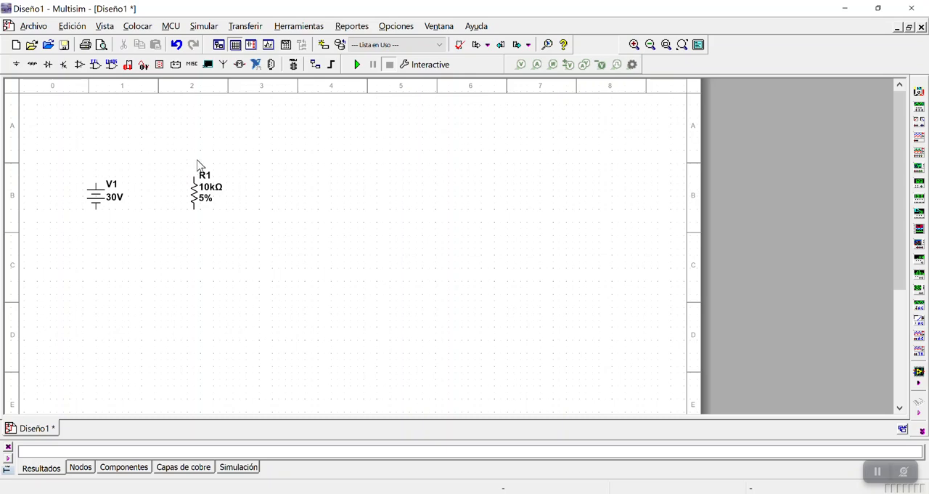
Place a second resistor of 22 k with 5 % tolerance to the right of R1
click(32, 65)
click(308, 76)
key(BackSpace)
key(BackSpace)
key(BackSpace)
key(BackSpace)
text(22 k)
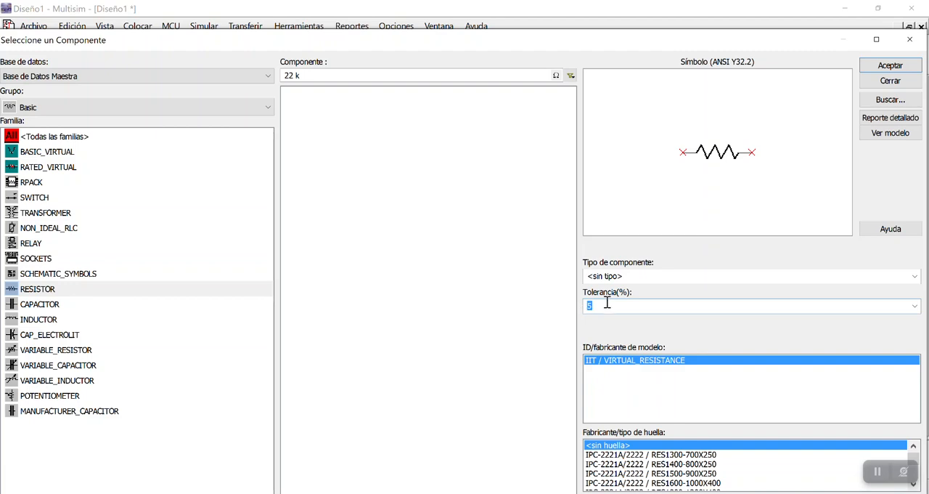
click(874, 72)
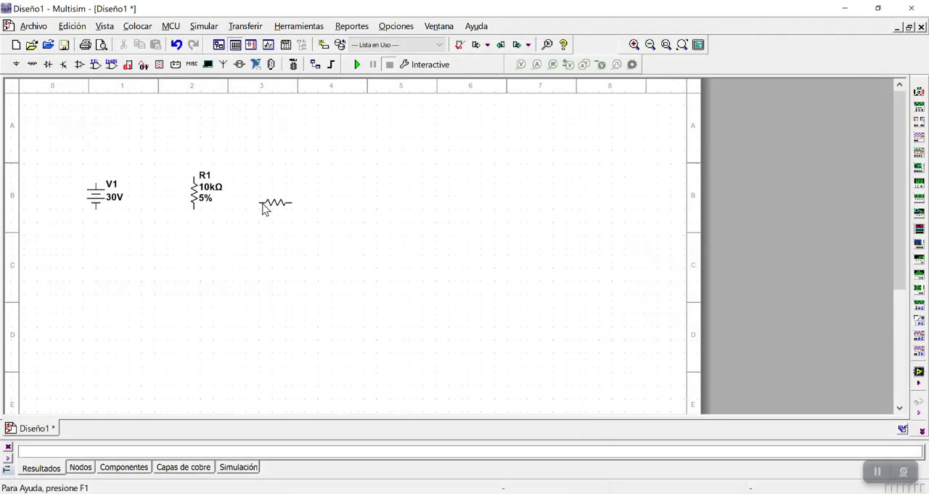
click(263, 198)
click(910, 40)
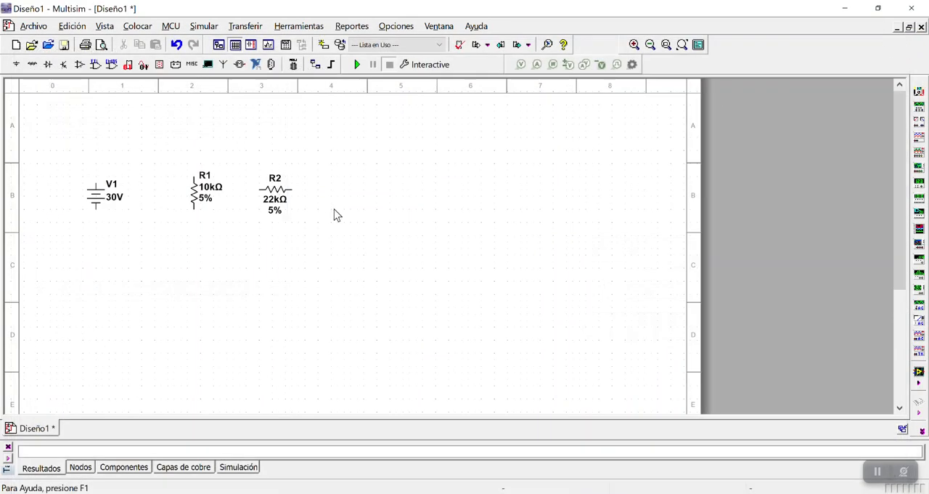
Rotate resistor R2 90° clockwise so it stands vertically beside R1
click(277, 196)
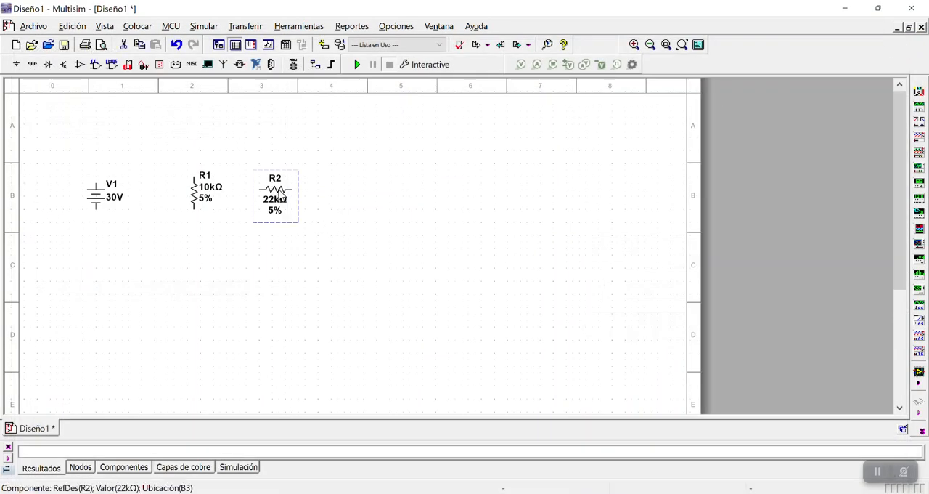
right_click(278, 196)
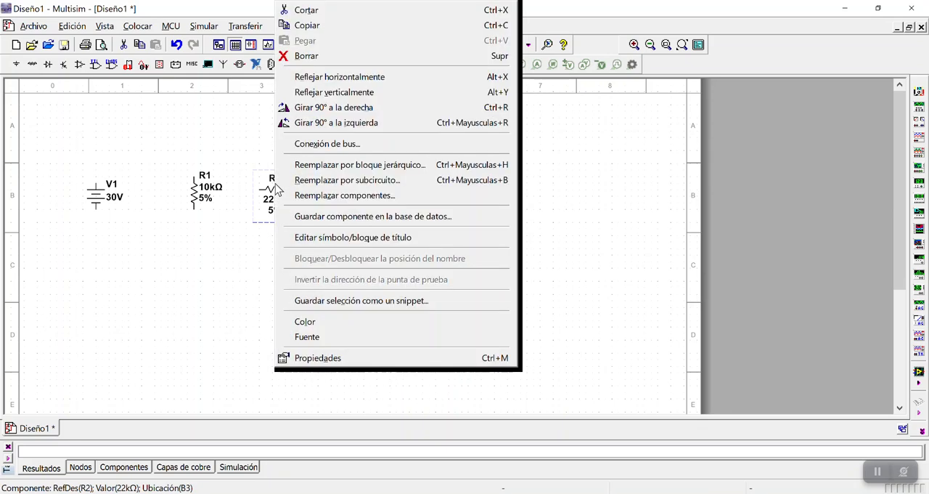
click(345, 110)
click(325, 229)
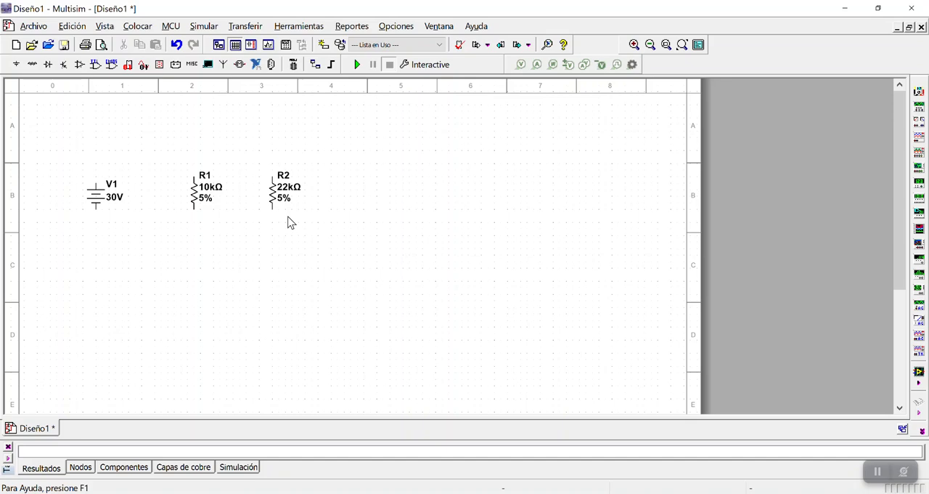
Place a third resistor of 330 Ω with 5 % tolerance to the right of R2
click(32, 65)
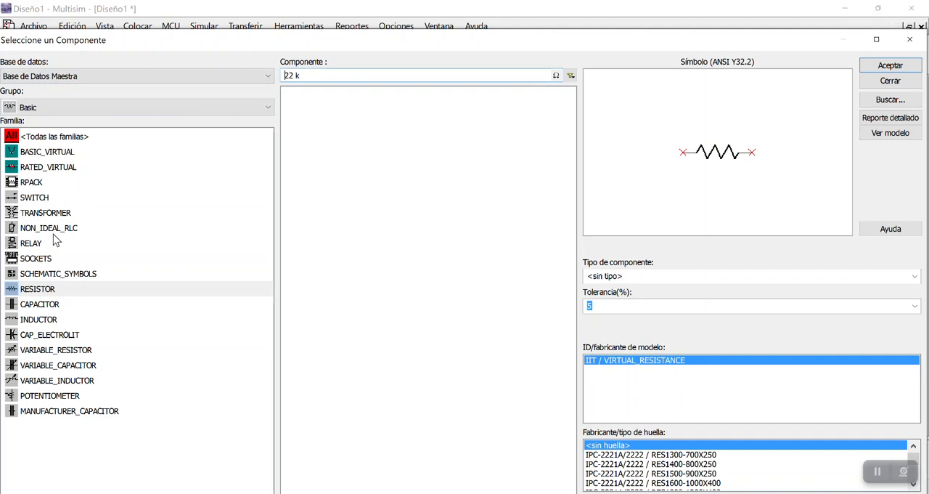
click(49, 291)
click(322, 76)
key(BackSpace)
key(BackSpace)
key(BackSpace)
key(BackSpace)
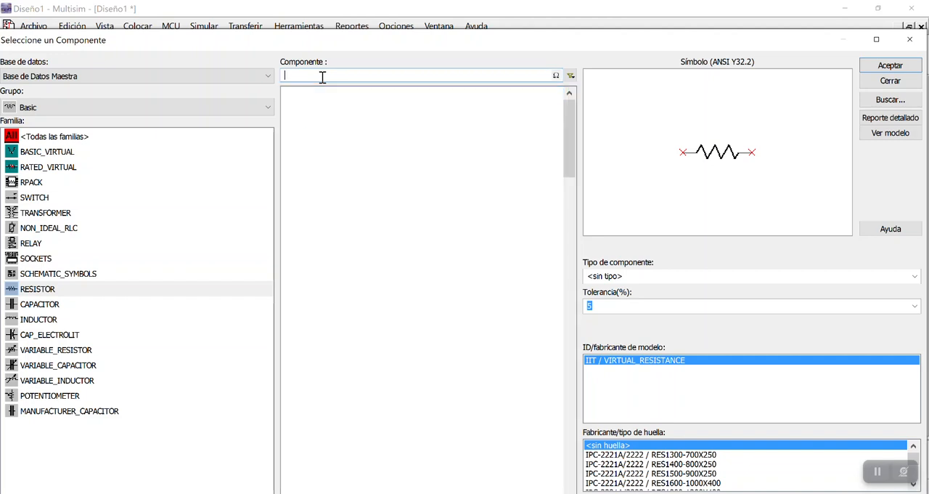
text(330)
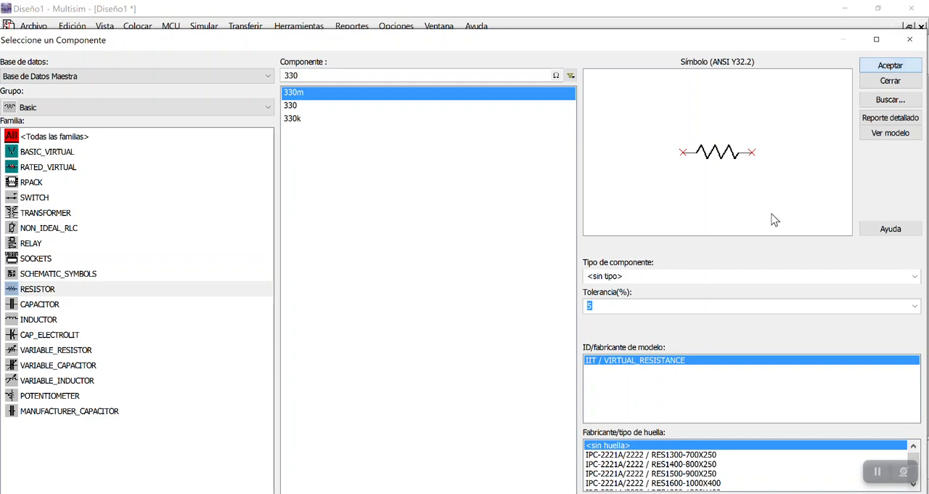
click(890, 66)
click(342, 201)
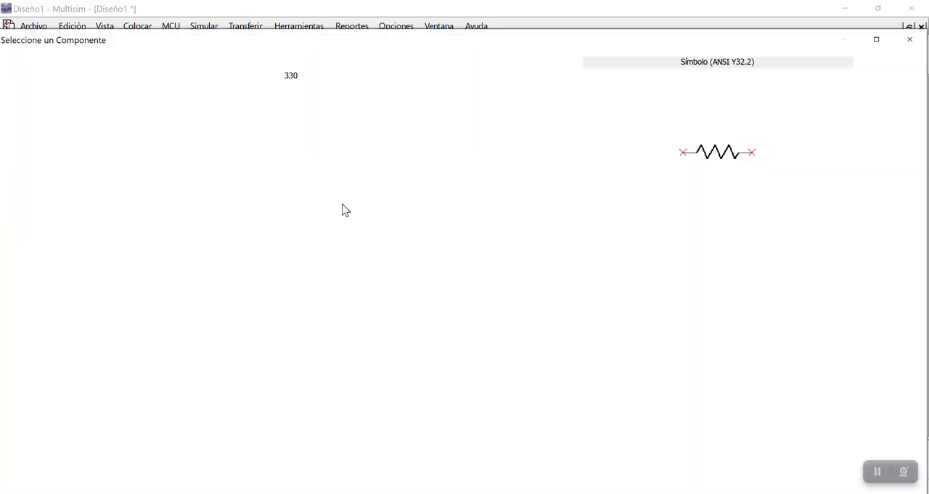
key(Escape)
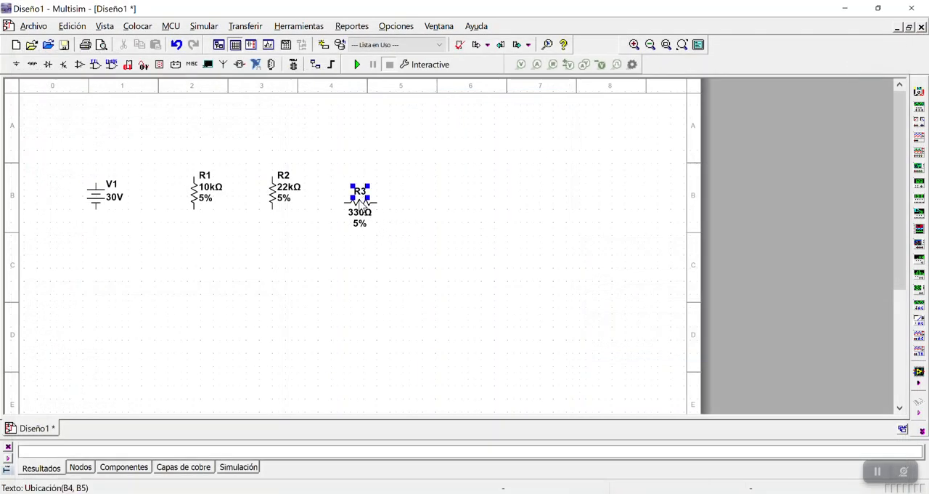
Rotate resistor R3 90° clockwise and move it closer to R2, level with the other resistors
click(361, 207)
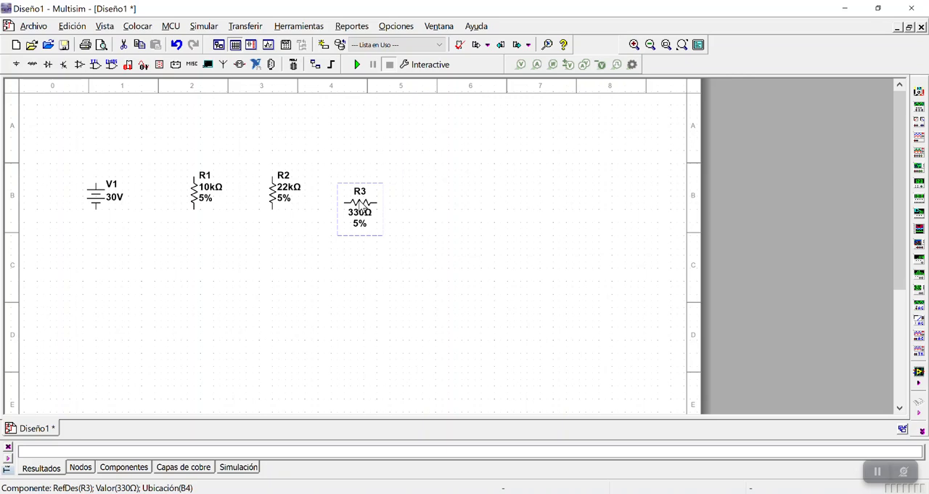
right_click(362, 207)
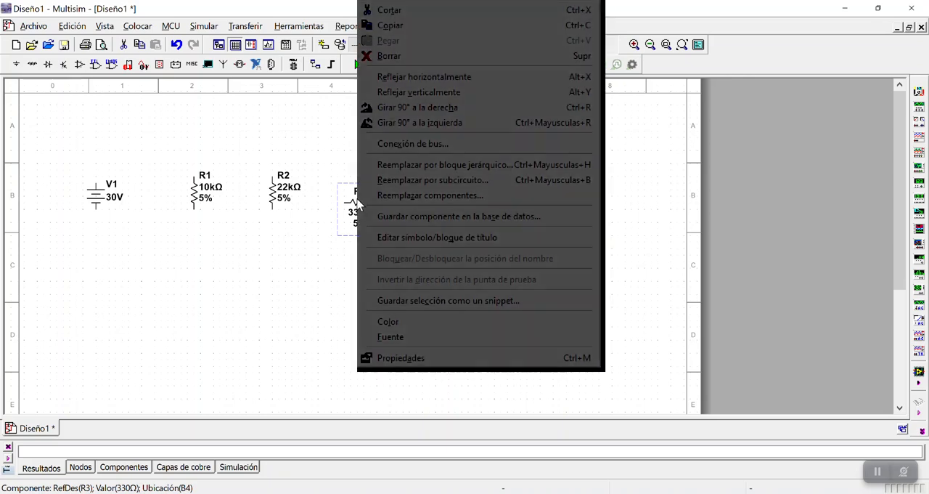
click(432, 108)
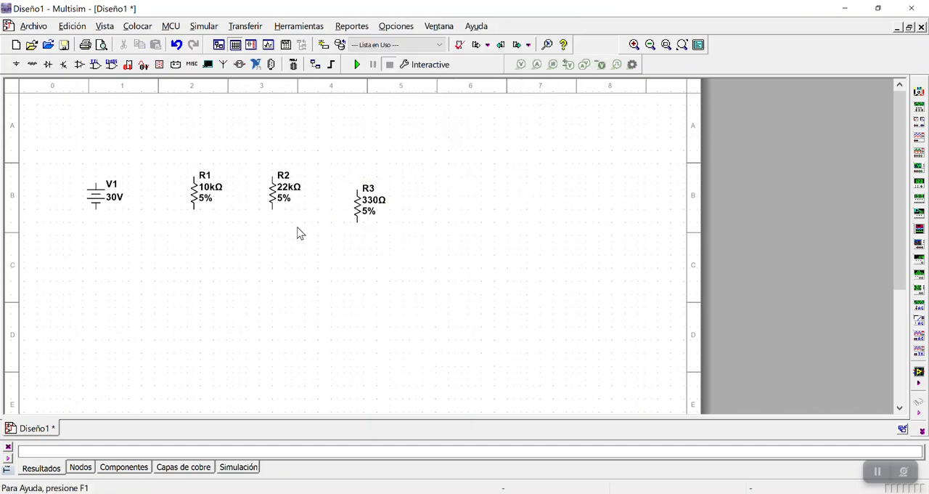
drag(359, 206, 331, 194)
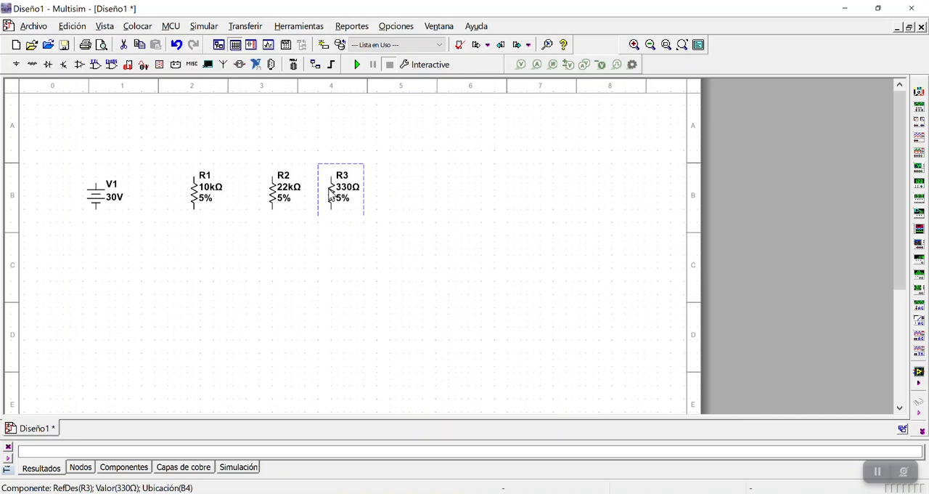
click(220, 228)
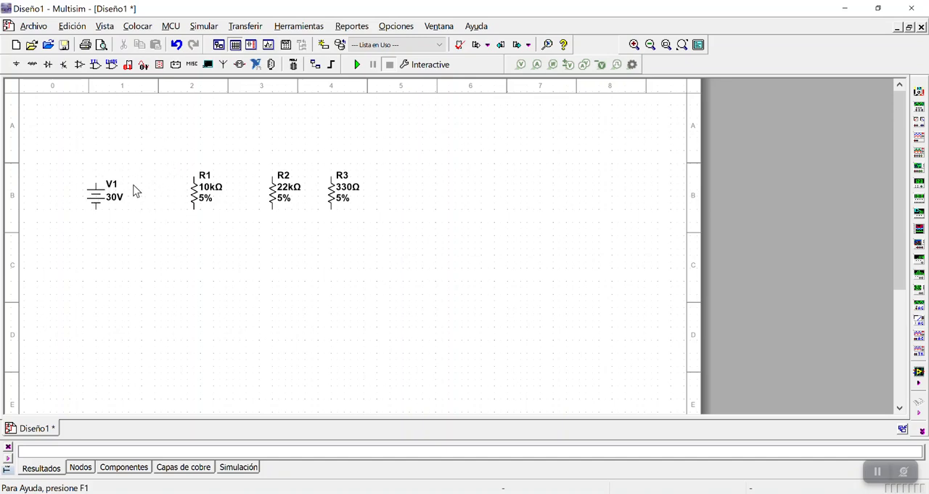
Wire the DC source's upper terminal to the upper terminals of R1, R2 and R3 along a shared line
click(97, 179)
click(193, 176)
click(270, 148)
click(195, 150)
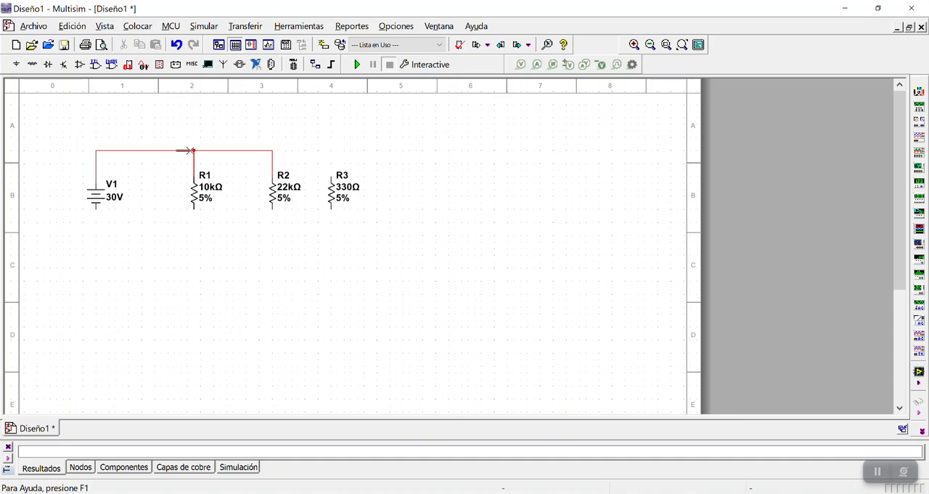
click(332, 176)
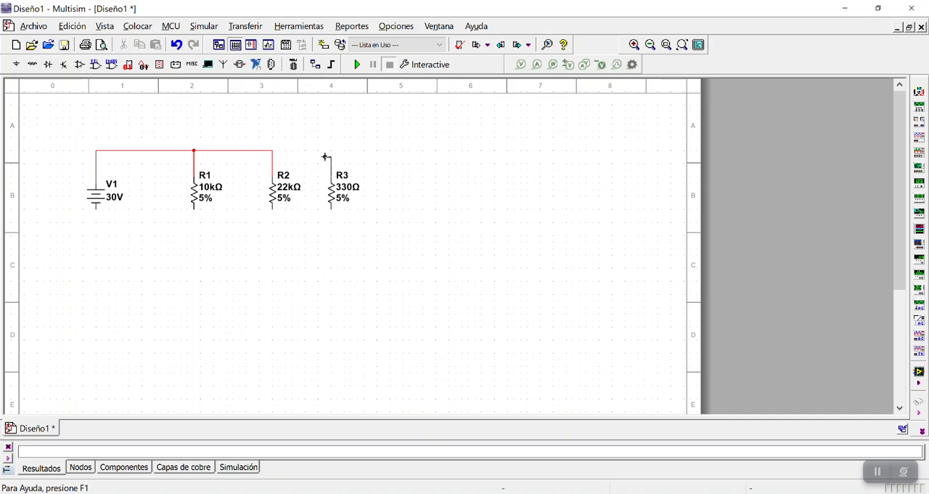
click(273, 151)
Place a GROUND from the power sources family below the DC source, connected to its lower terminal
click(16, 65)
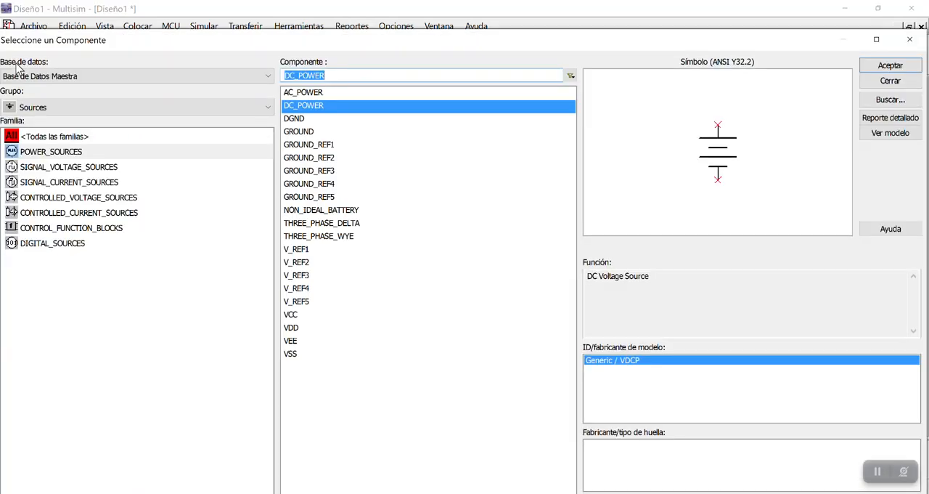
click(52, 158)
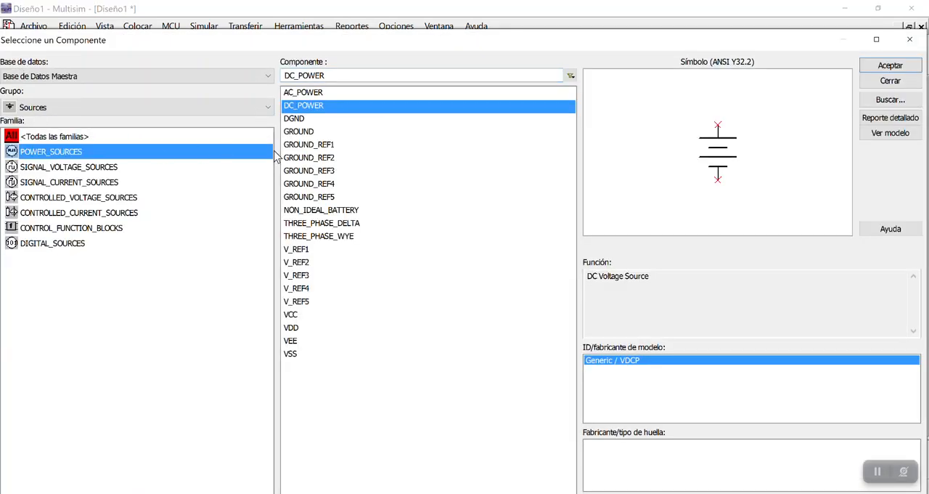
click(302, 135)
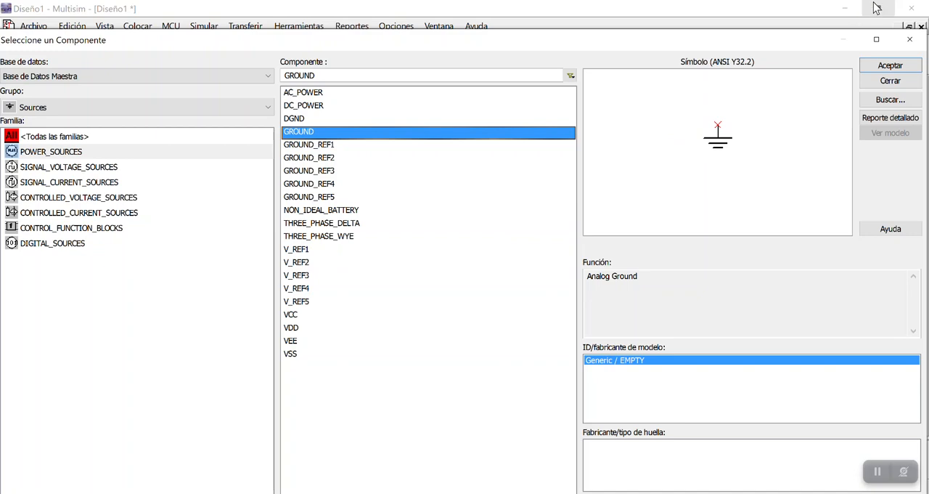
click(890, 66)
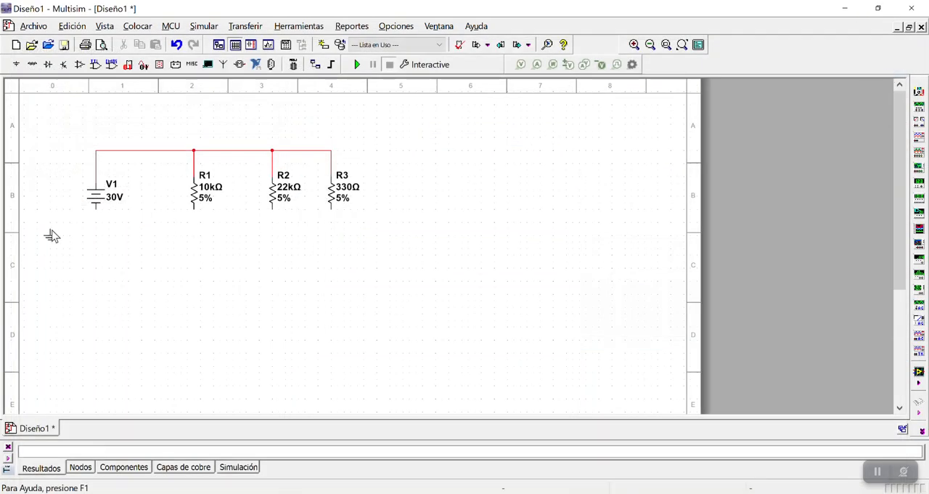
click(93, 234)
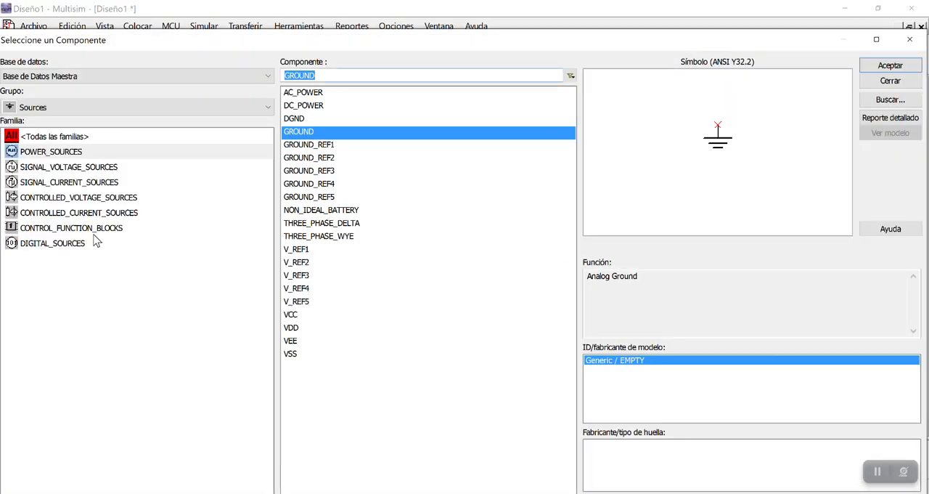
click(910, 39)
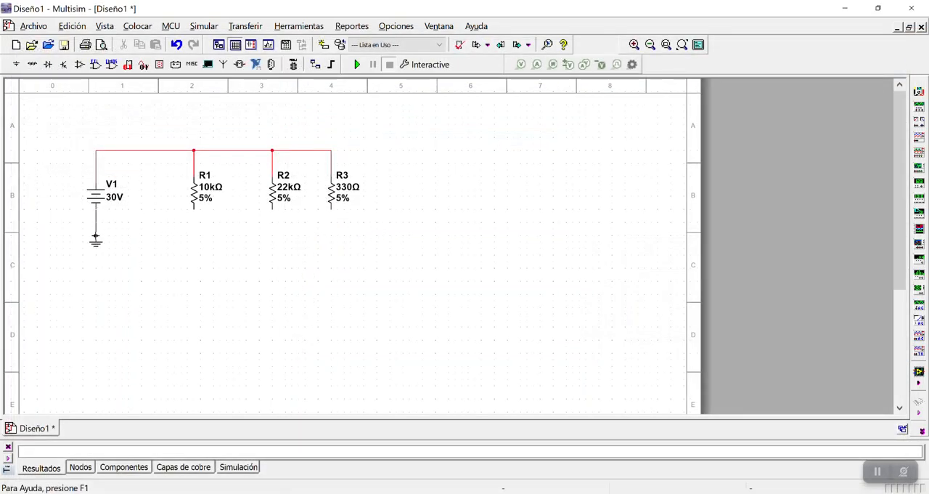
Wire the lower terminals of R1, R2 and R3 to the connection between the DC source and ground
click(194, 210)
key(Escape)
click(97, 229)
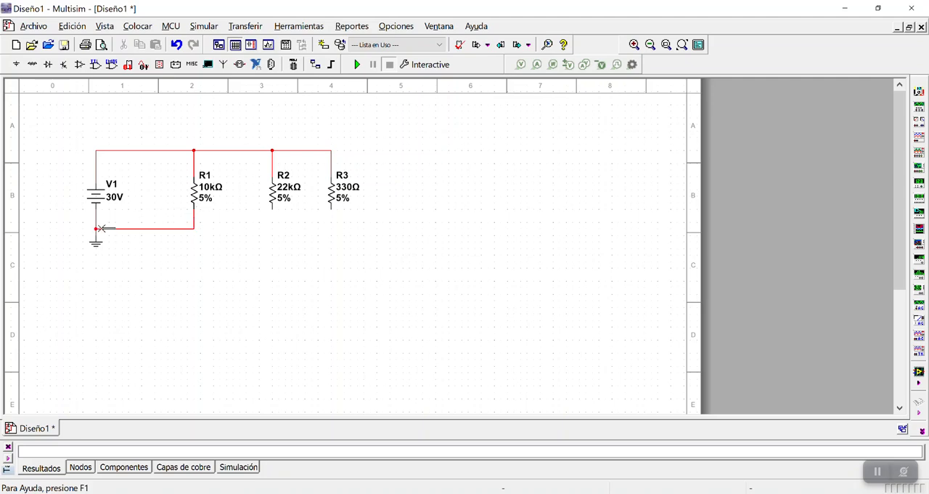
click(272, 215)
click(194, 229)
click(331, 216)
Select the whole circuit and move it down and slightly to the right on the sheet
scroll(390, 216, up, 3)
scroll(390, 216, down, 3)
drag(58, 128, 417, 287)
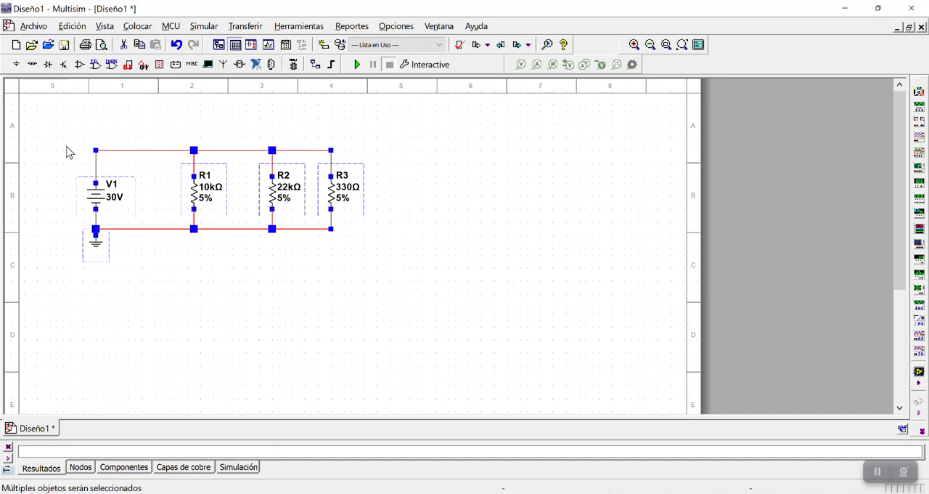
drag(94, 198, 111, 235)
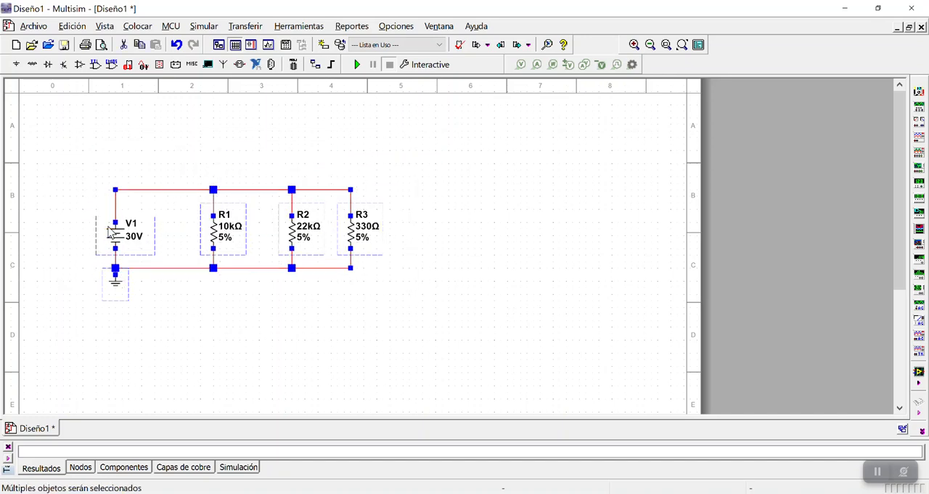
click(375, 331)
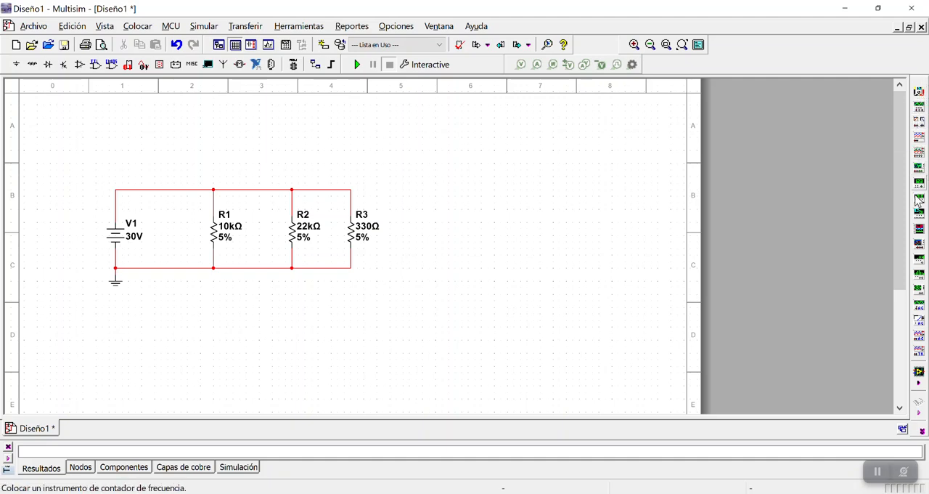
Place a multimeter above the upper wire, between the DC source and R1
click(920, 101)
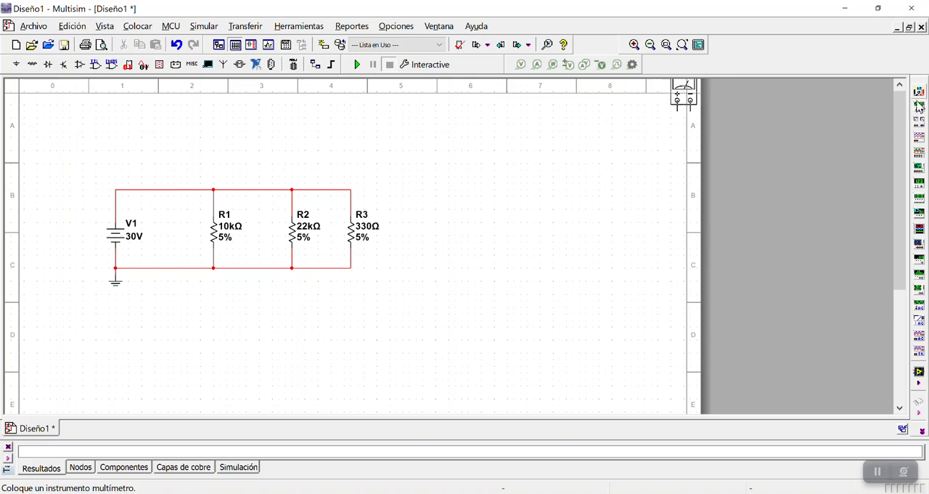
click(261, 169)
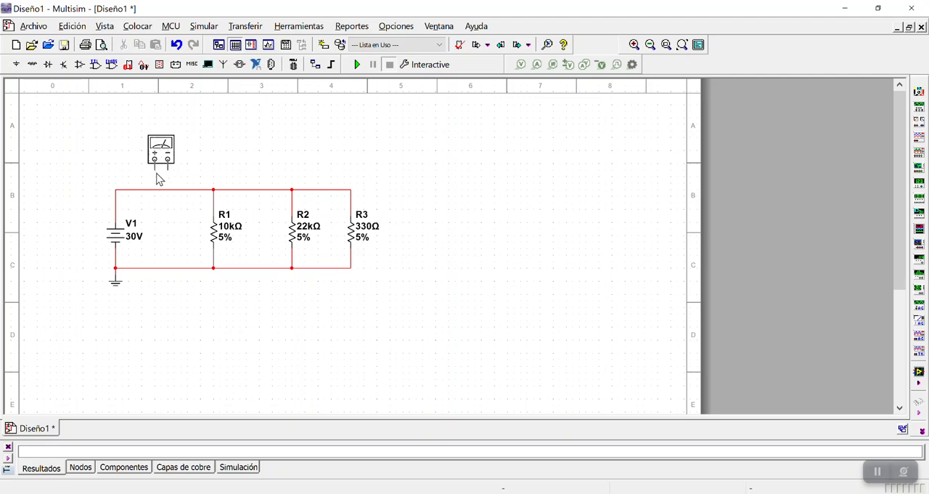
click(159, 176)
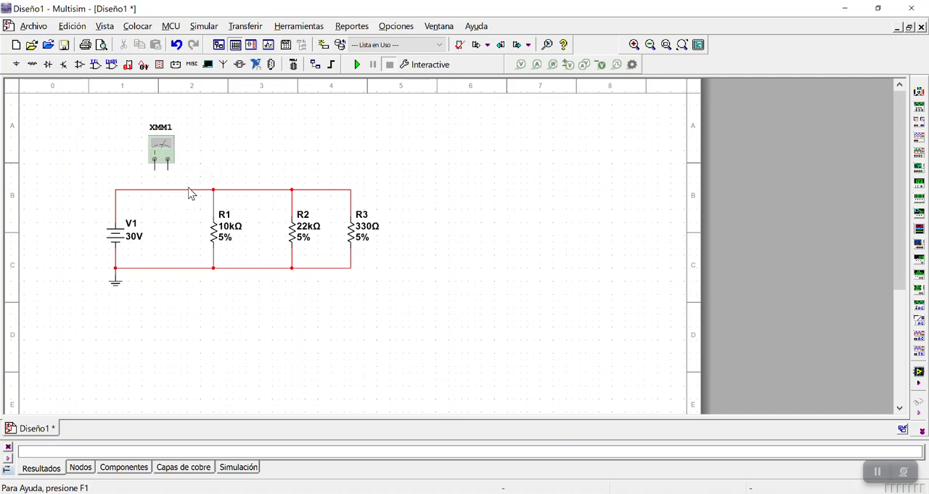
drag(172, 151, 183, 156)
click(217, 159)
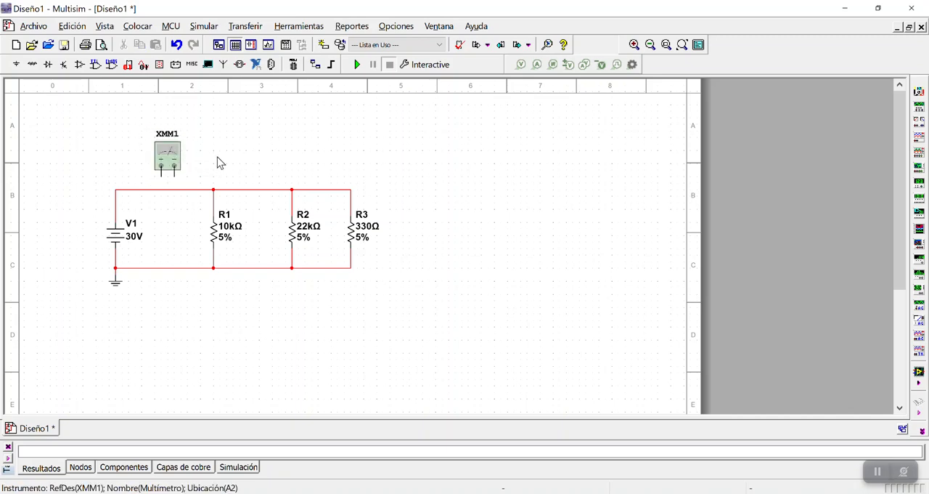
Set multimeter XMM1 to measure current (A) and close its window
double_click(174, 158)
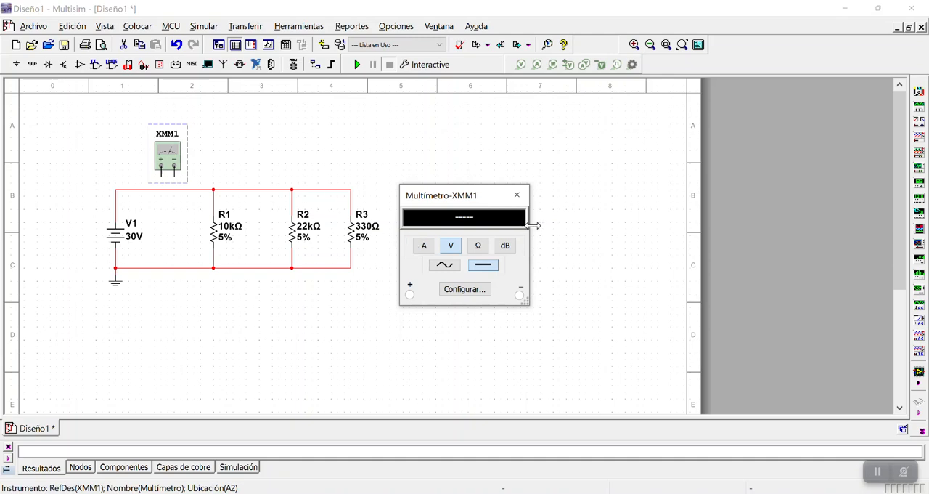
click(426, 248)
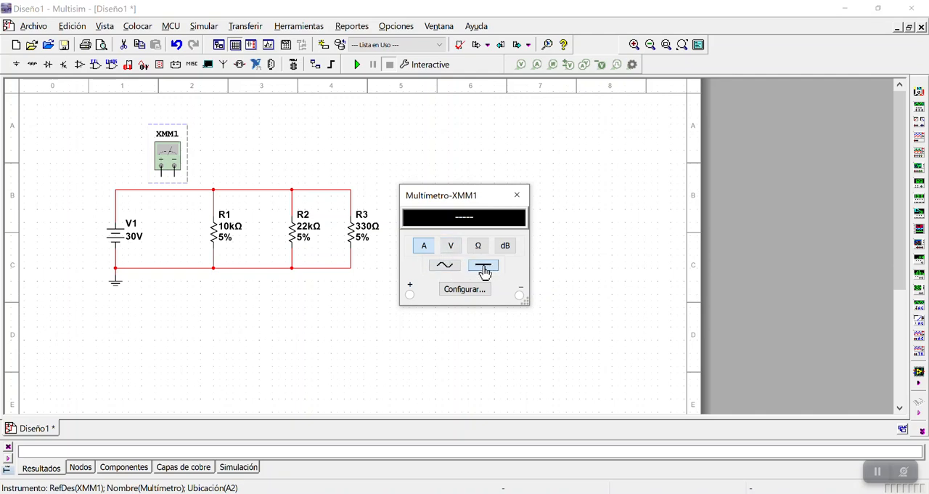
click(516, 199)
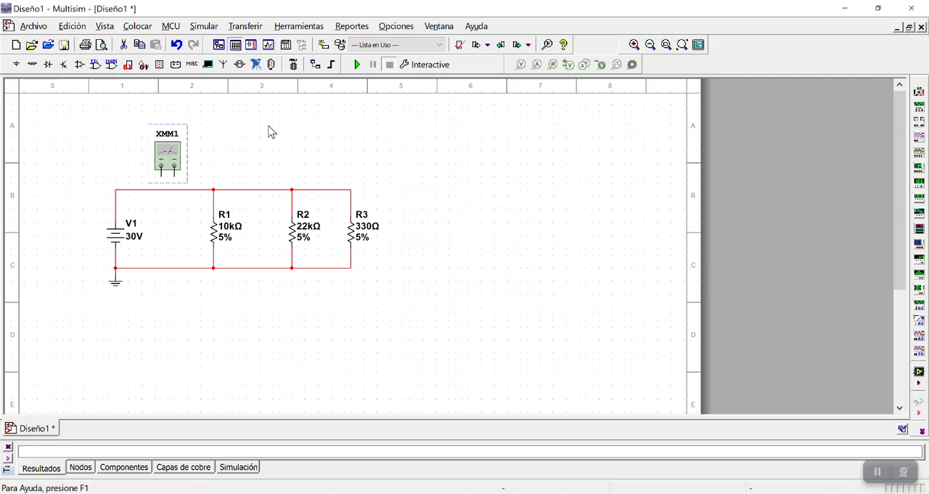
Move multimeter XMM1 to the right until its positive terminal lines up above the R1 branch
drag(177, 155, 177, 151)
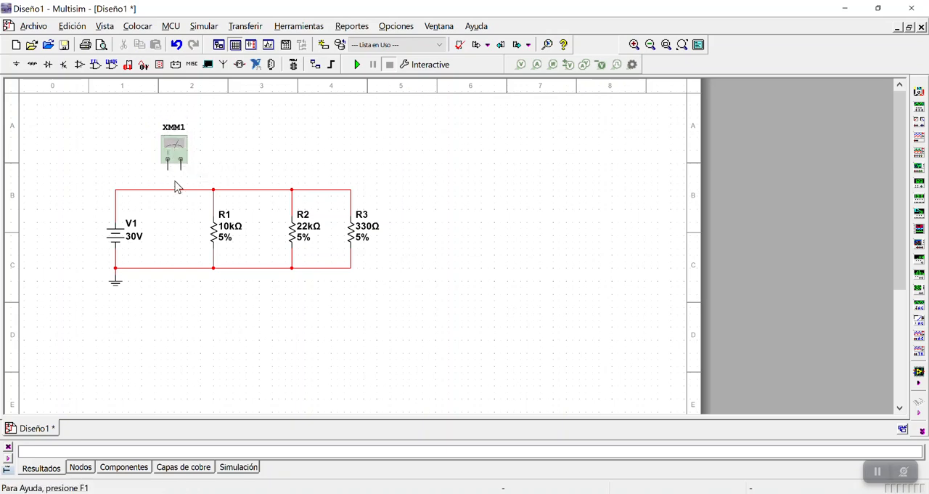
drag(182, 147, 208, 144)
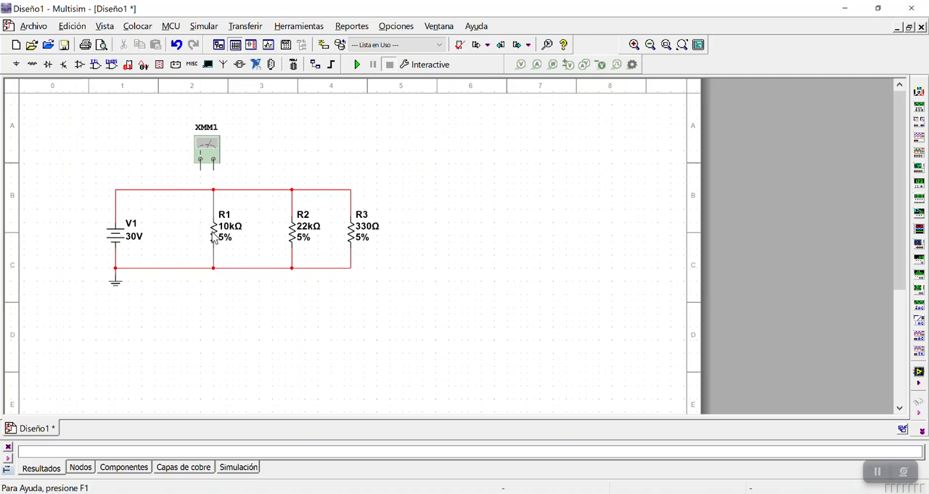
click(213, 146)
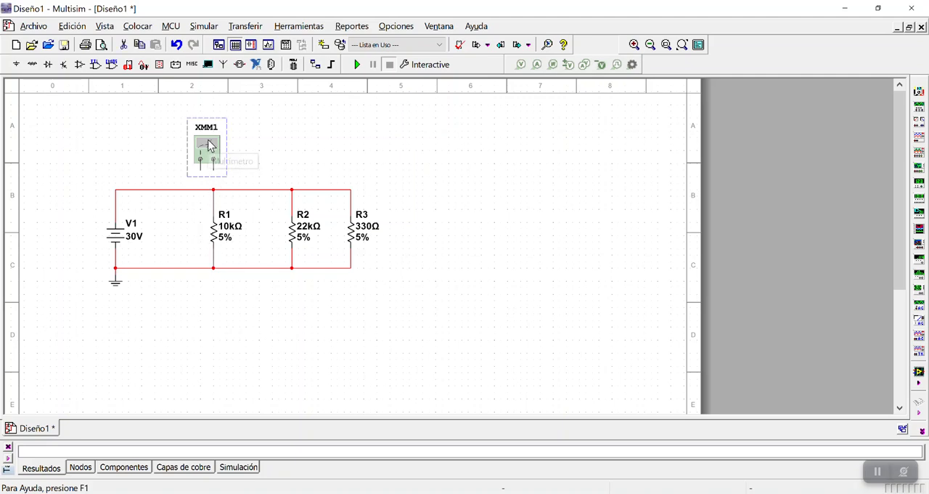
click(245, 155)
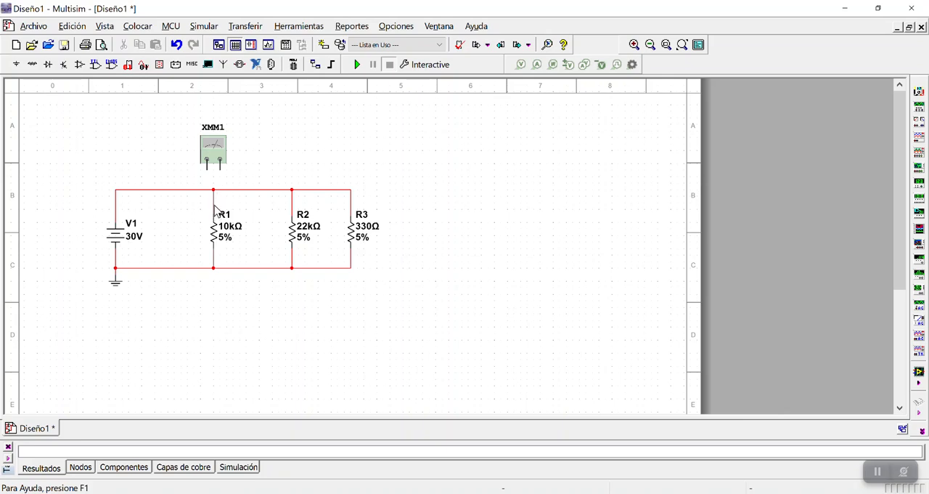
click(217, 152)
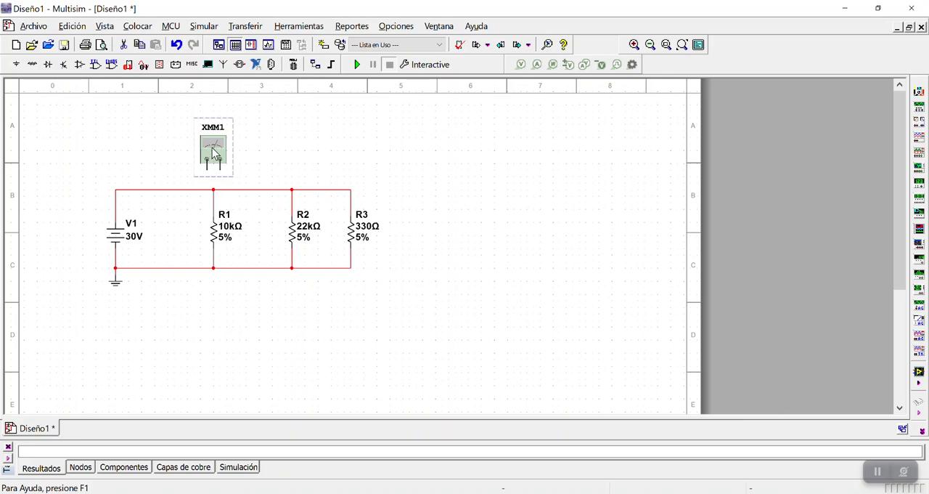
click(269, 156)
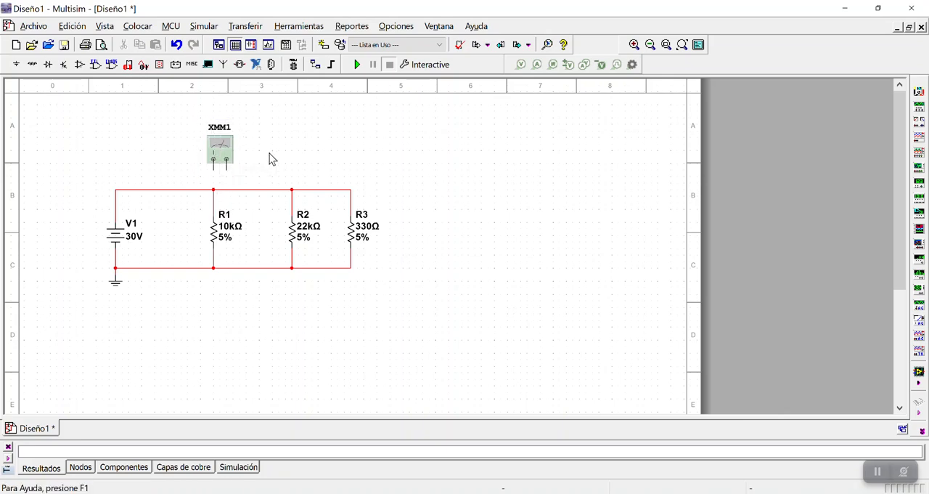
Replace the wire between the upper wire and R1 with multimeter XMM1 connected in series
click(215, 204)
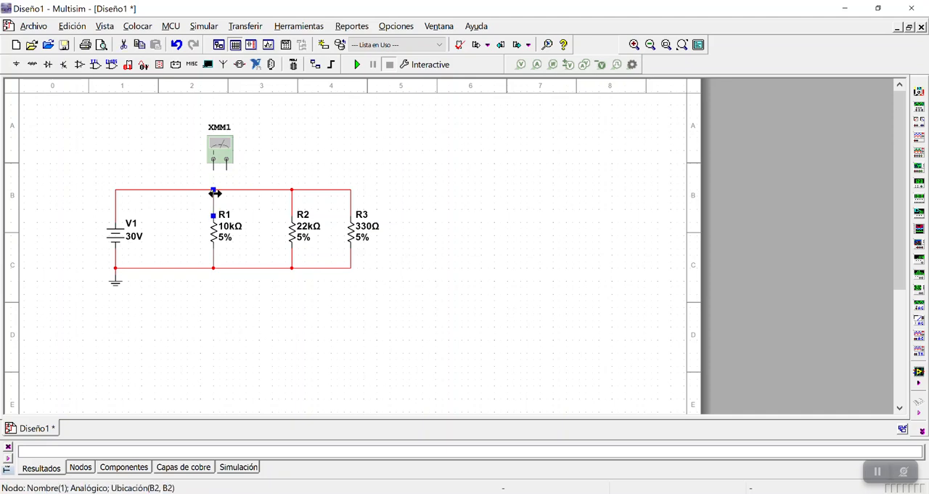
key(Delete)
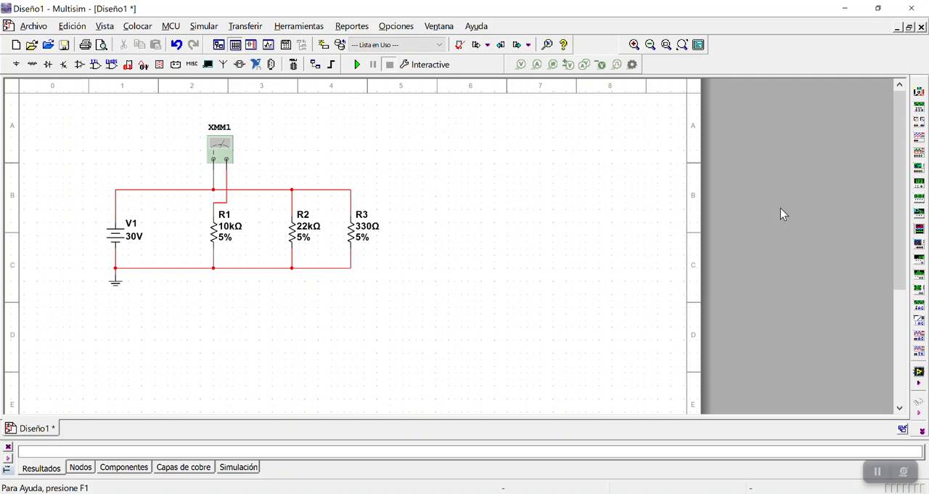
Place a second multimeter above R2 and connect it in series between the upper wire and R2, replacing the direct wire
click(920, 92)
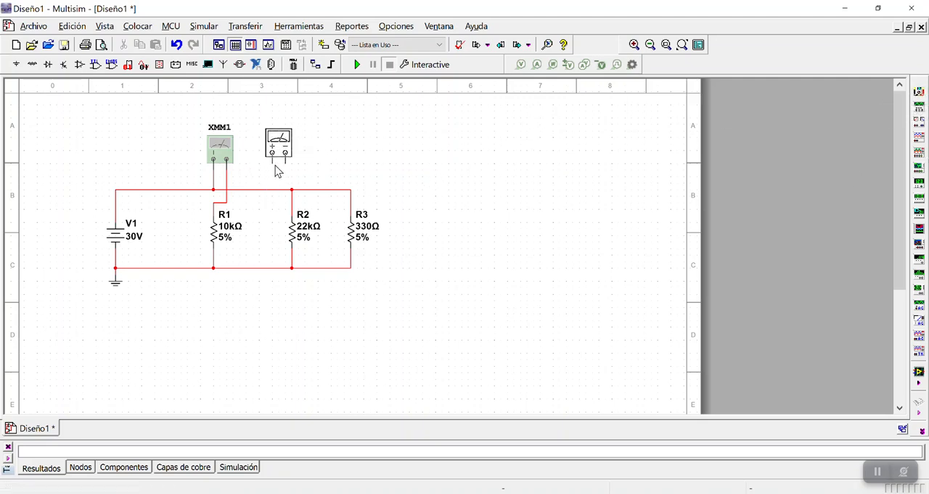
click(291, 172)
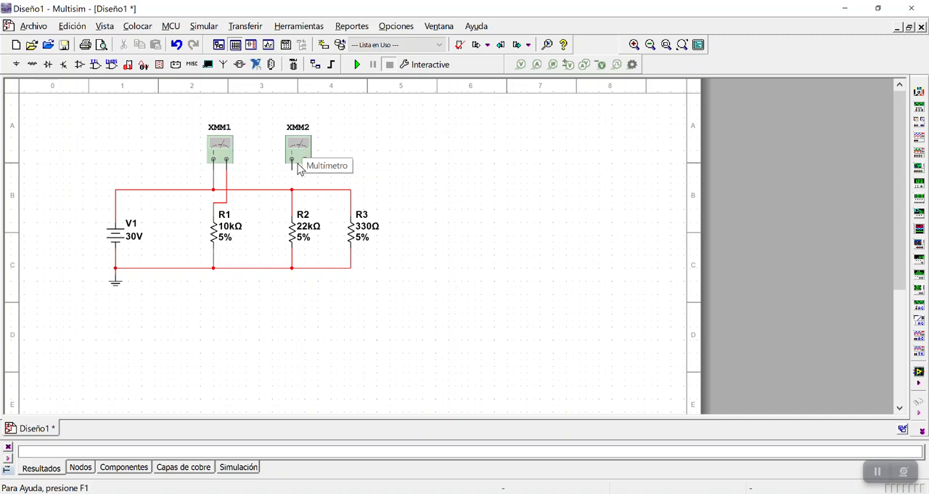
click(292, 210)
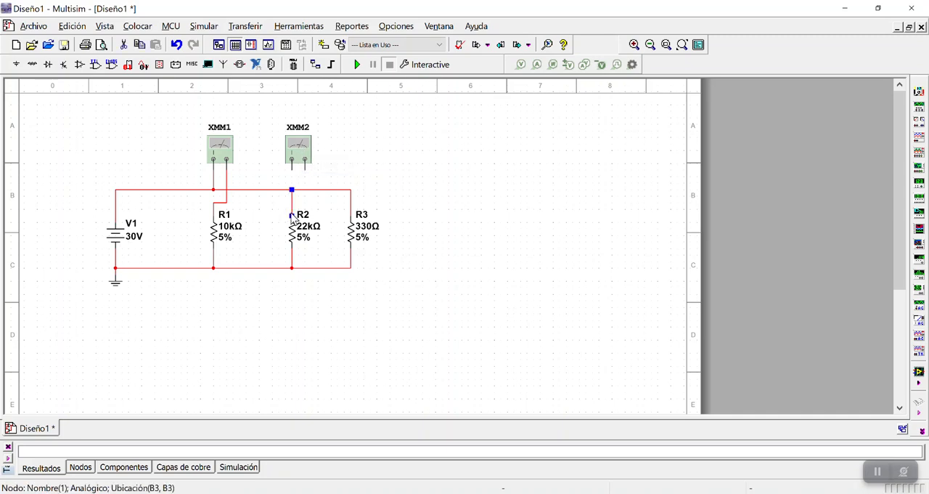
key(Delete)
click(292, 169)
click(292, 190)
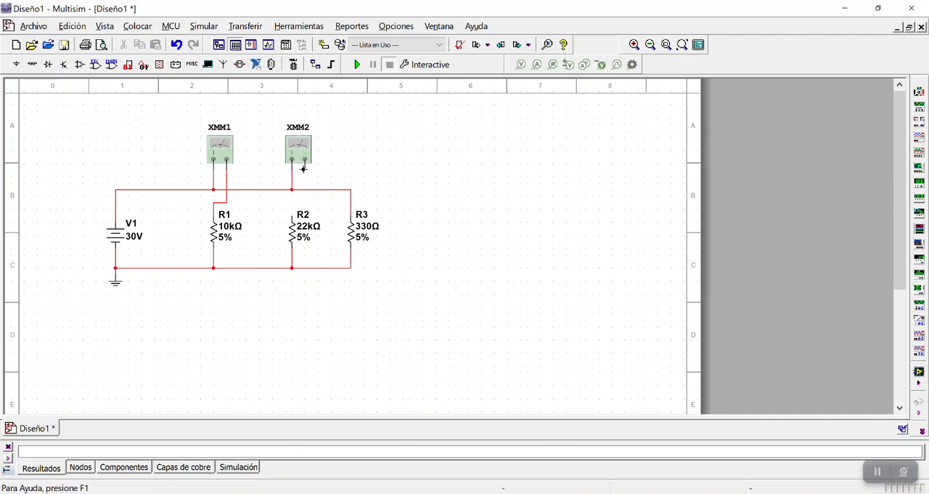
click(304, 169)
click(292, 207)
Place a third multimeter above R3 and delete the wire joining the R2 node to the upper end of R3
click(919, 92)
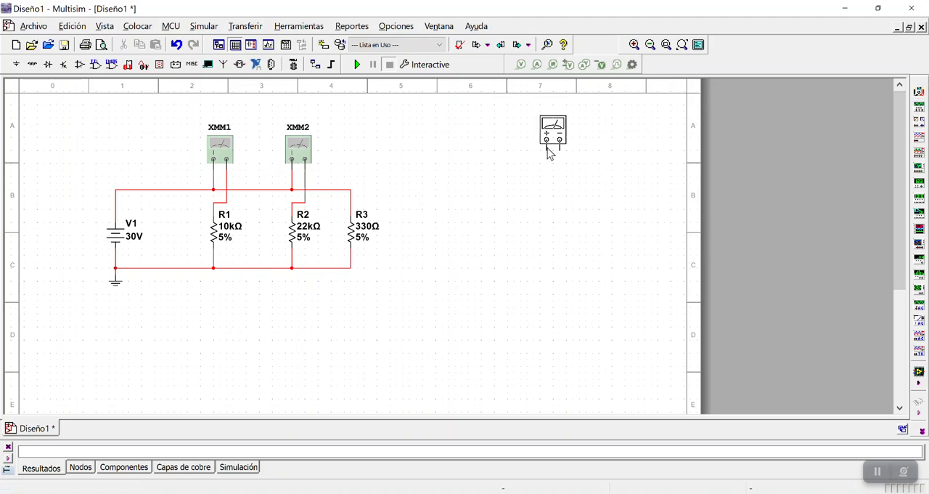
click(355, 168)
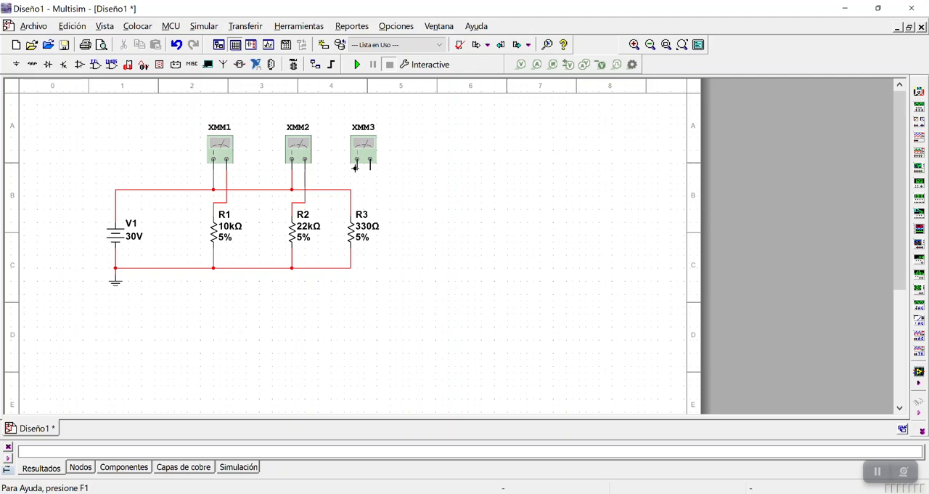
click(351, 191)
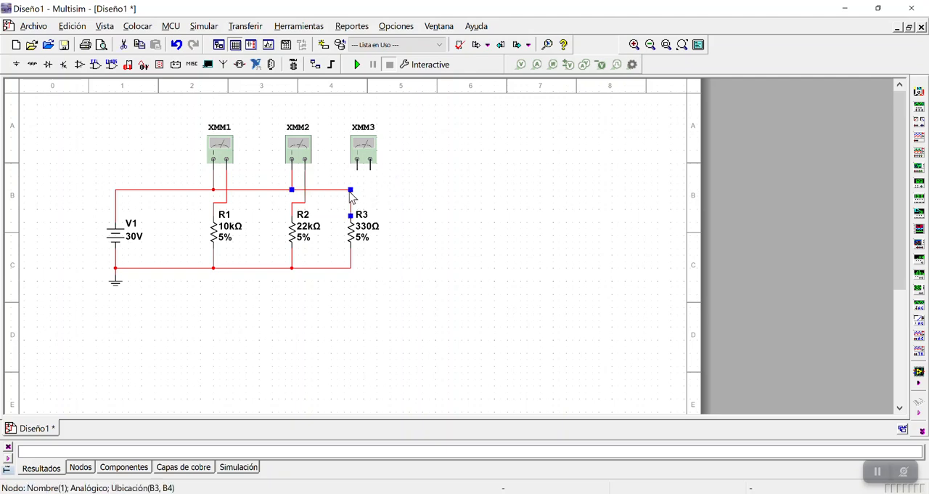
key(Delete)
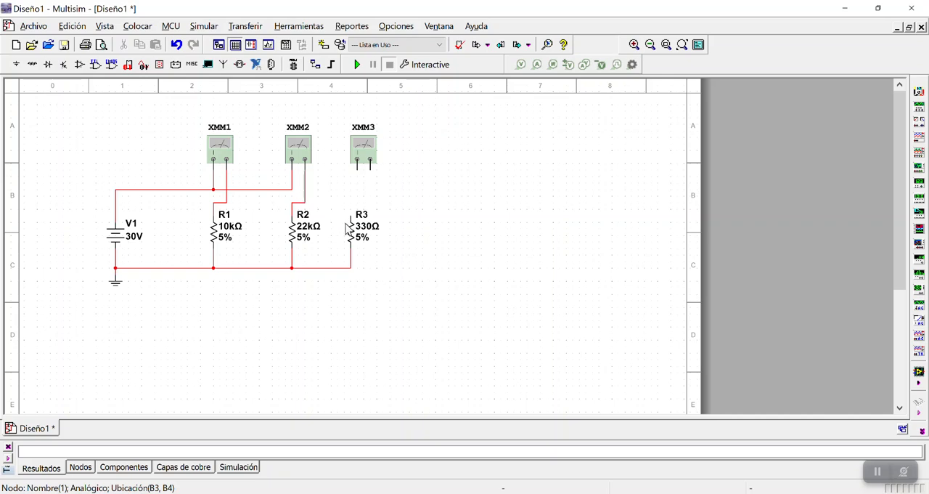
Shift multimeter XMM3 slightly to the left and connect it in series between the upper wire and R3
drag(364, 151, 351, 146)
click(388, 179)
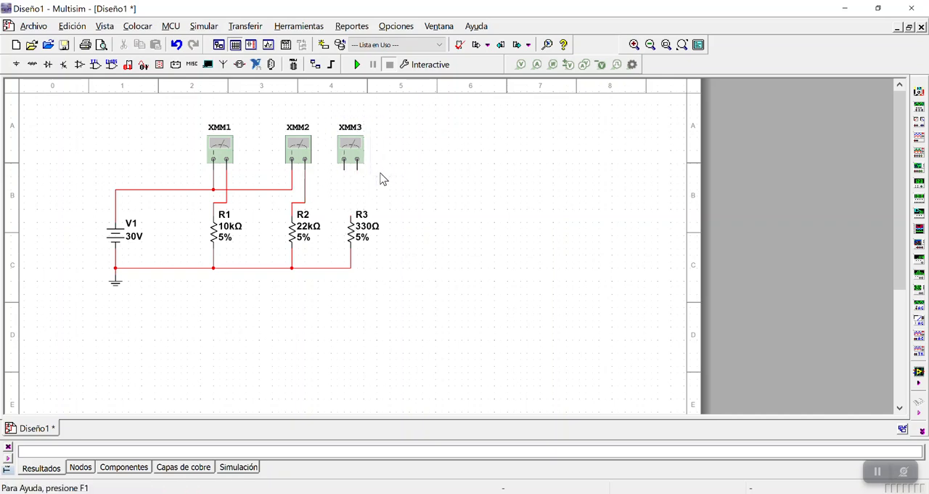
click(345, 169)
click(350, 213)
click(347, 154)
drag(345, 150, 339, 150)
click(412, 175)
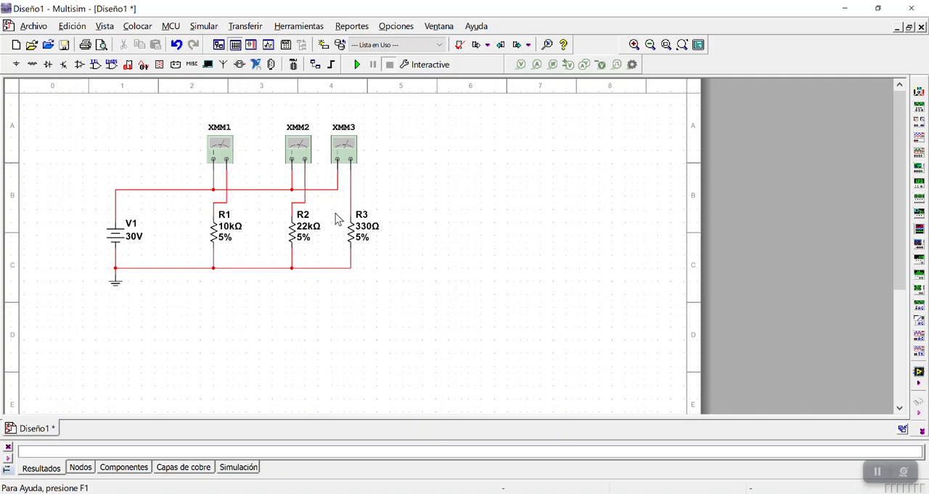
click(214, 155)
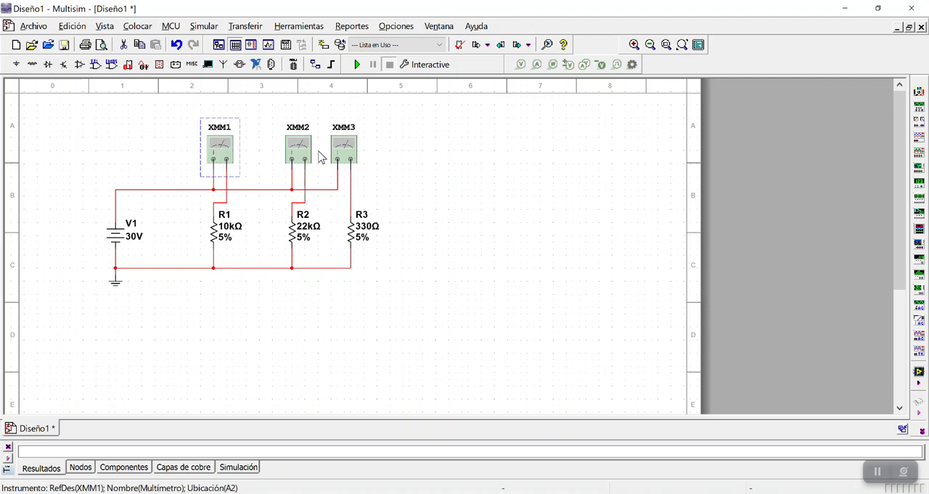
click(299, 148)
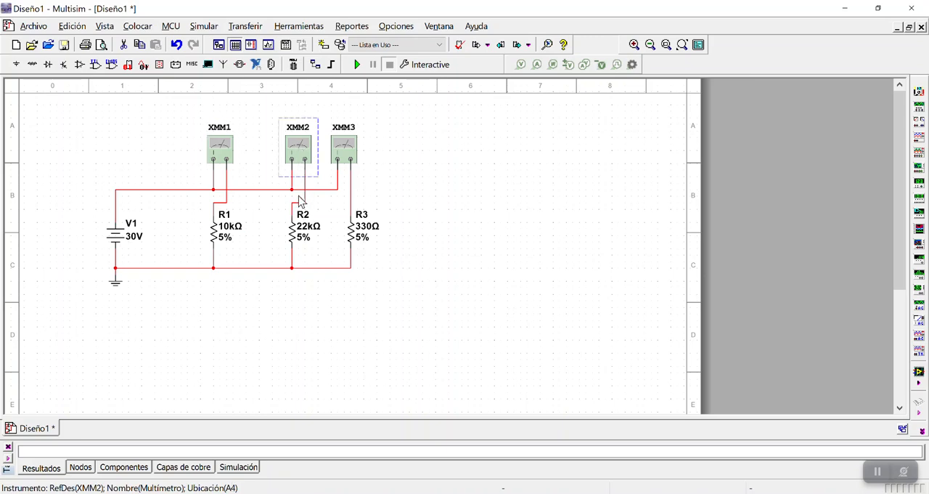
click(346, 149)
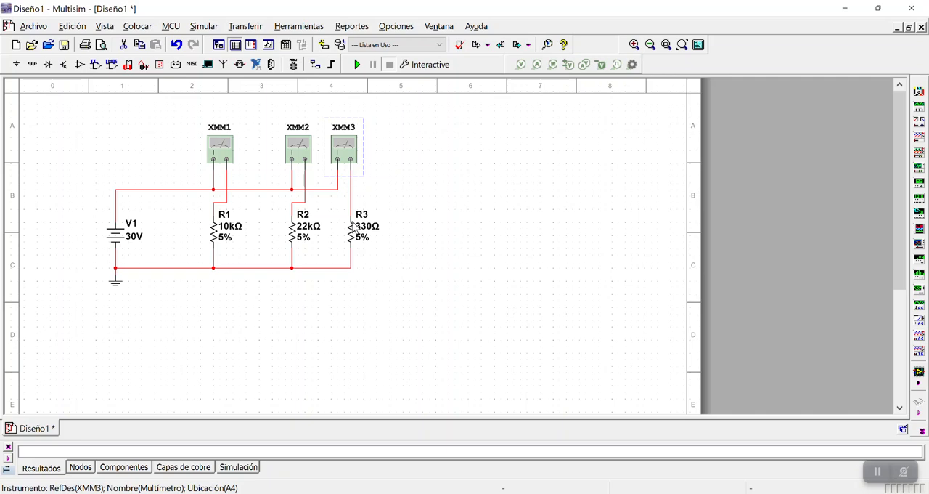
click(428, 262)
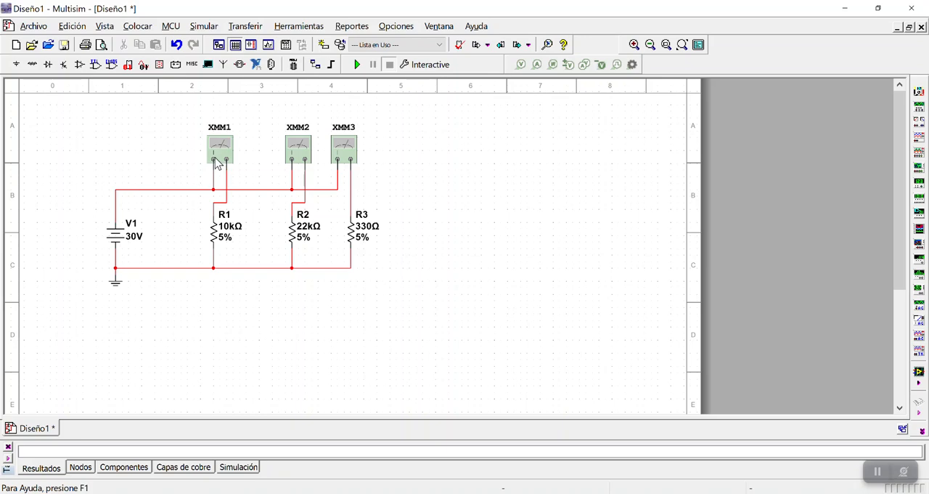
click(124, 192)
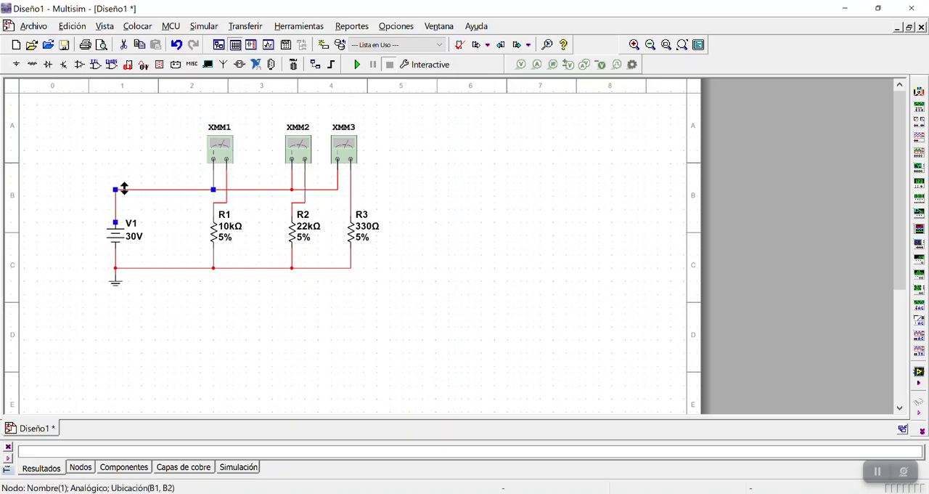
click(152, 219)
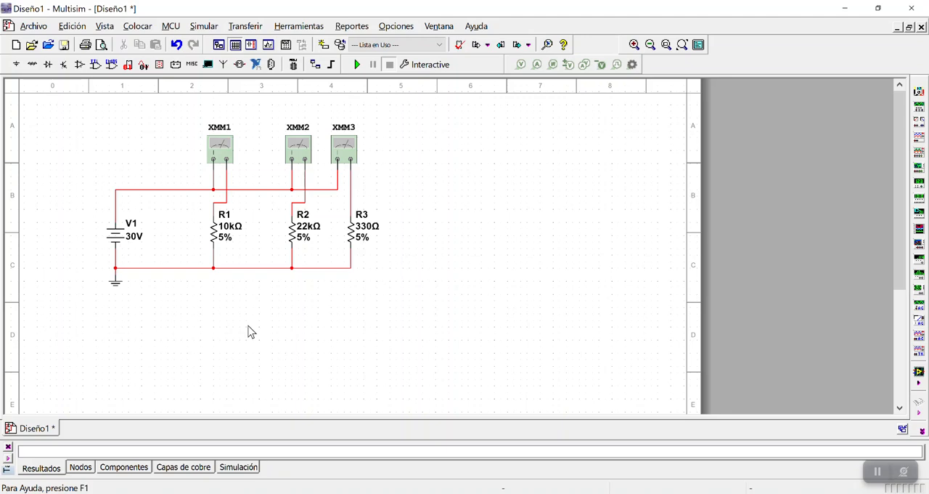
Replace the wire between V1's positive terminal and the R1 node with a fourth multimeter connected in series
click(122, 189)
key(Delete)
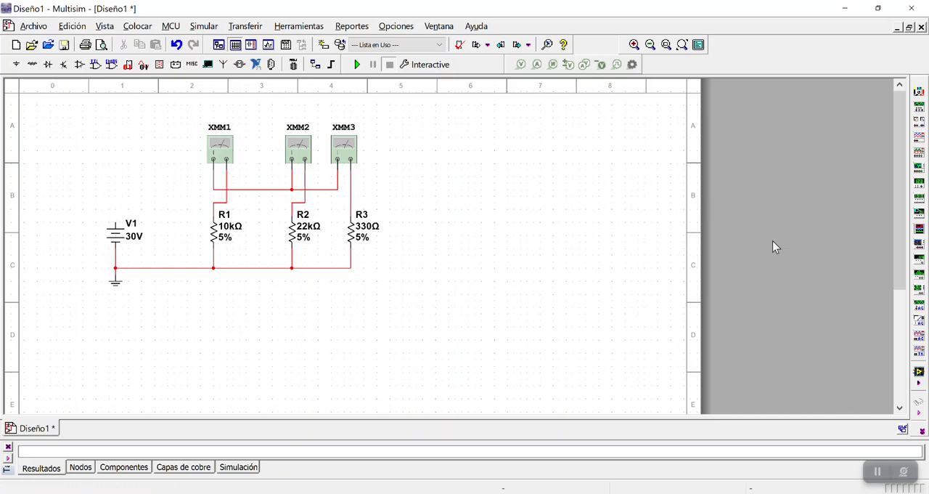
click(918, 92)
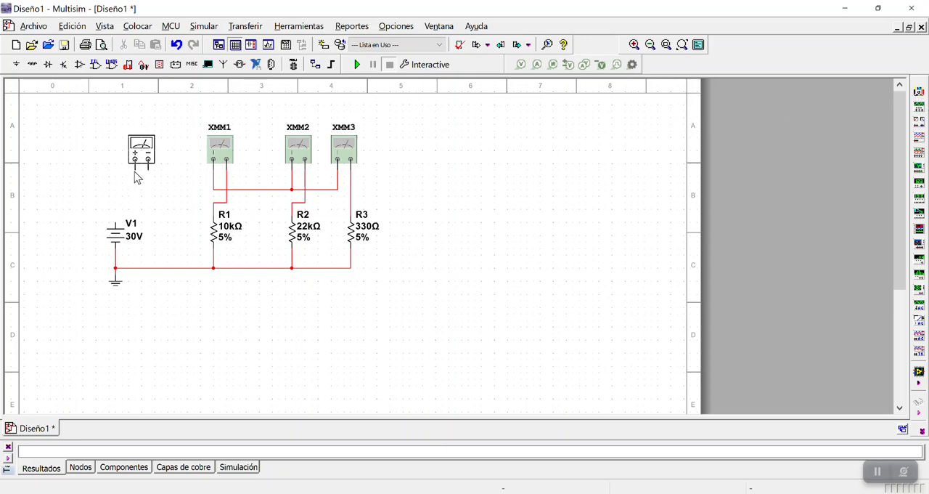
click(145, 179)
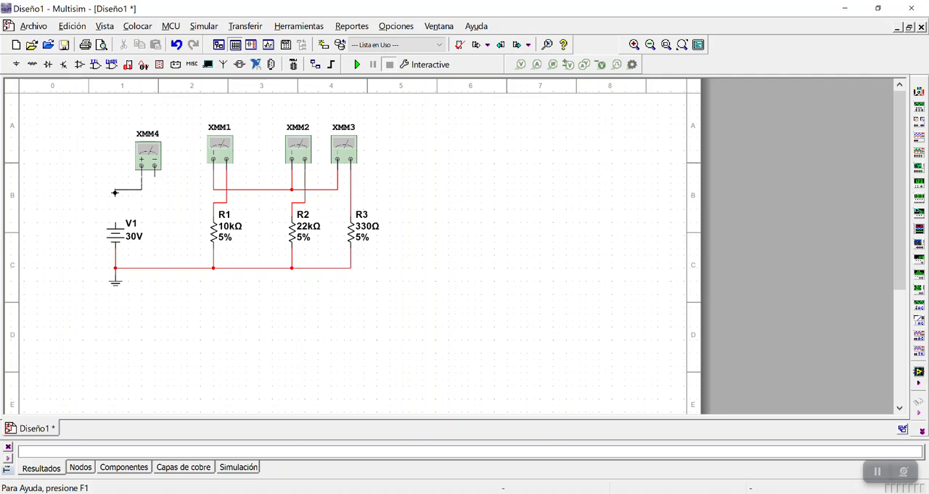
click(114, 215)
click(163, 180)
click(214, 189)
Set multimeter XMM4 to measure current (A) and check the measurement mode of XMM1
double_click(148, 158)
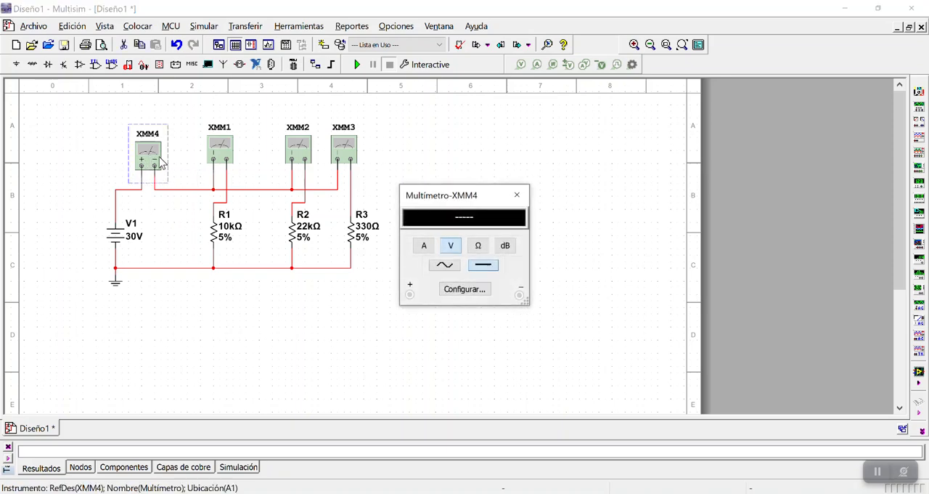
click(425, 249)
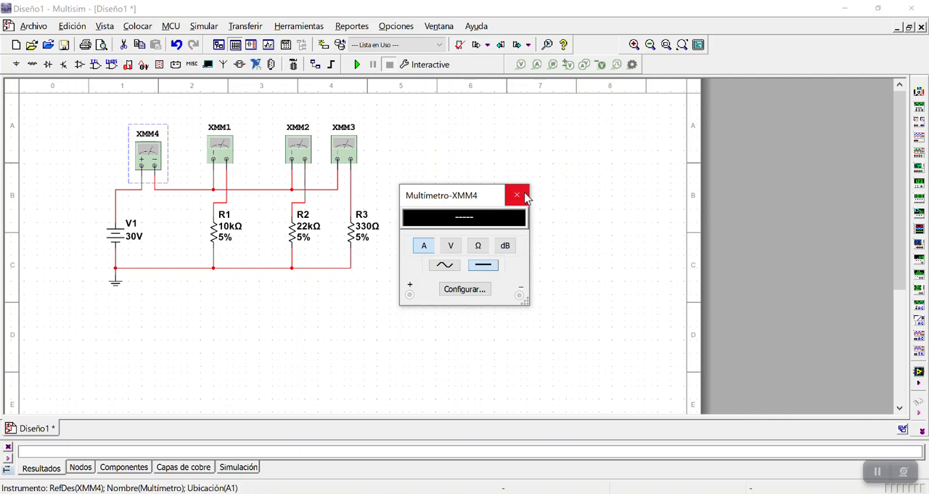
click(520, 195)
double_click(231, 146)
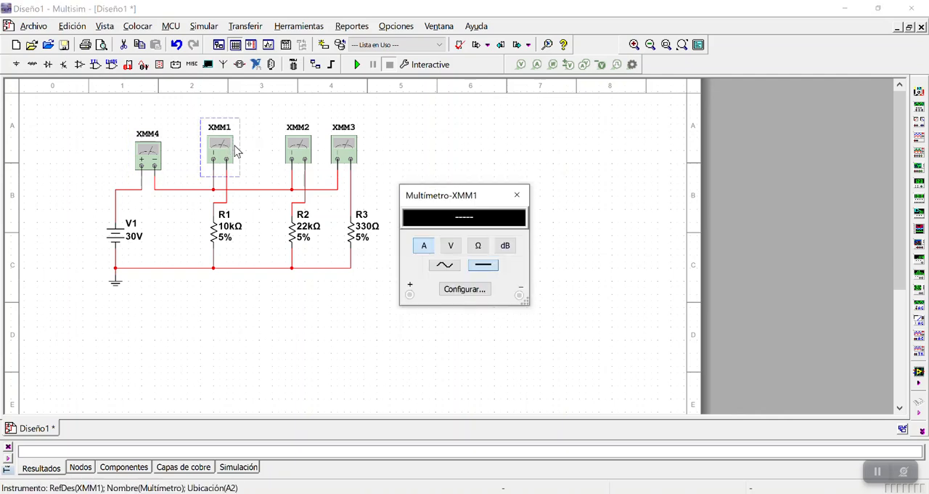
click(517, 195)
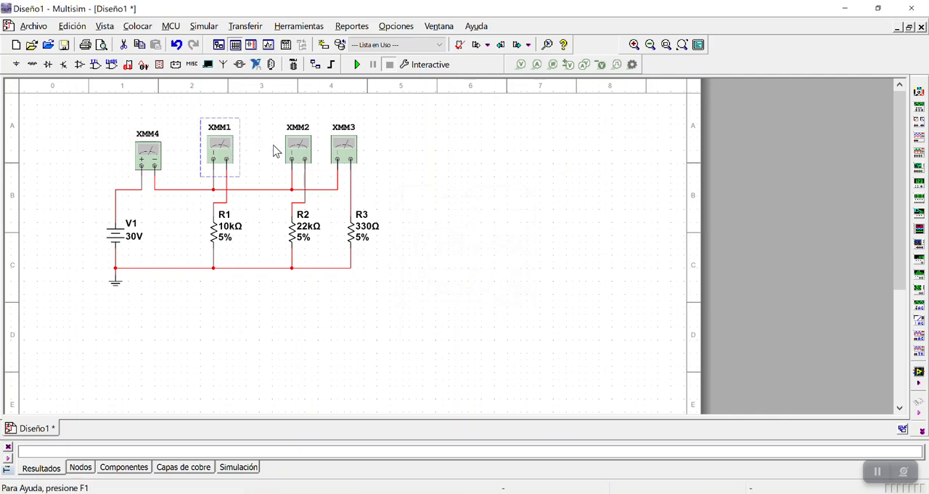
Set multimeters XMM2 and XMM3 to measure current (A) and close their windows
click(297, 151)
double_click(296, 151)
click(421, 246)
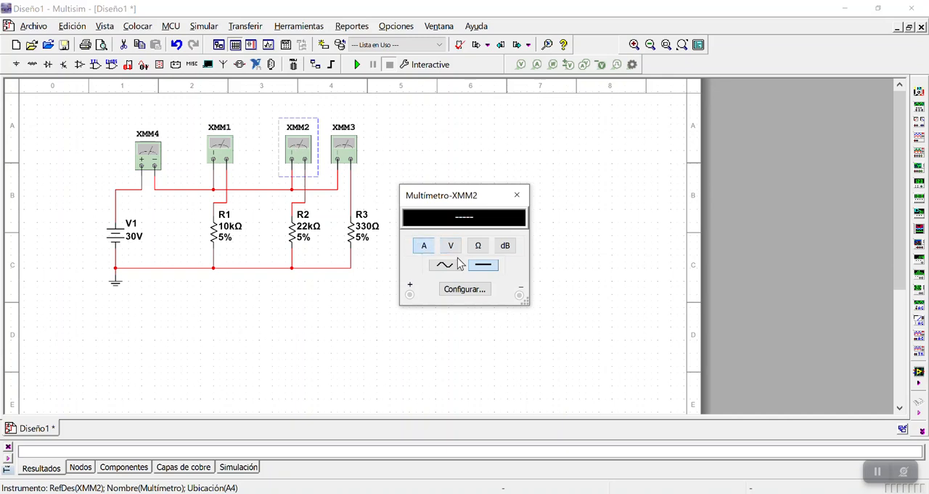
click(518, 194)
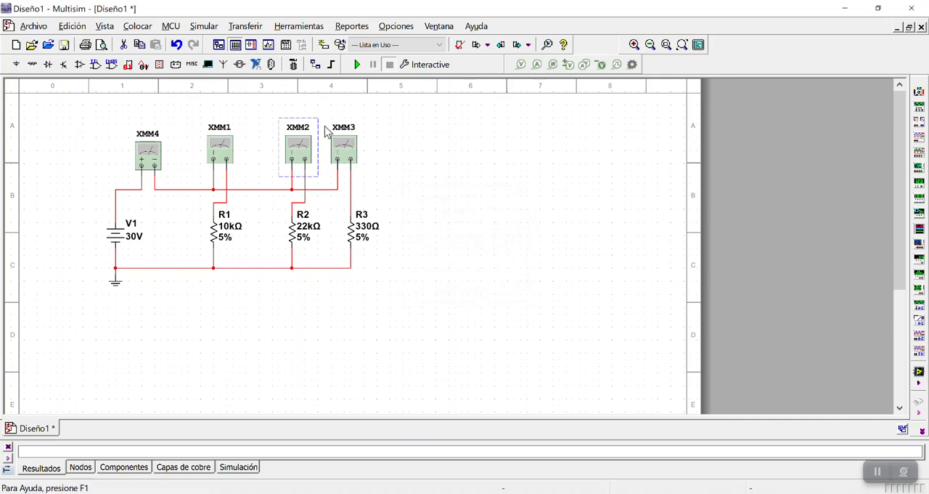
double_click(347, 151)
click(425, 247)
click(517, 194)
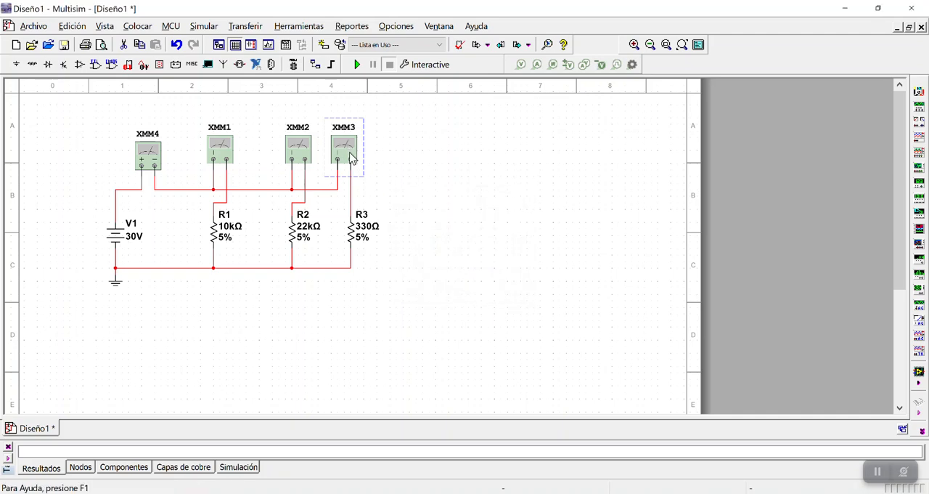
click(393, 179)
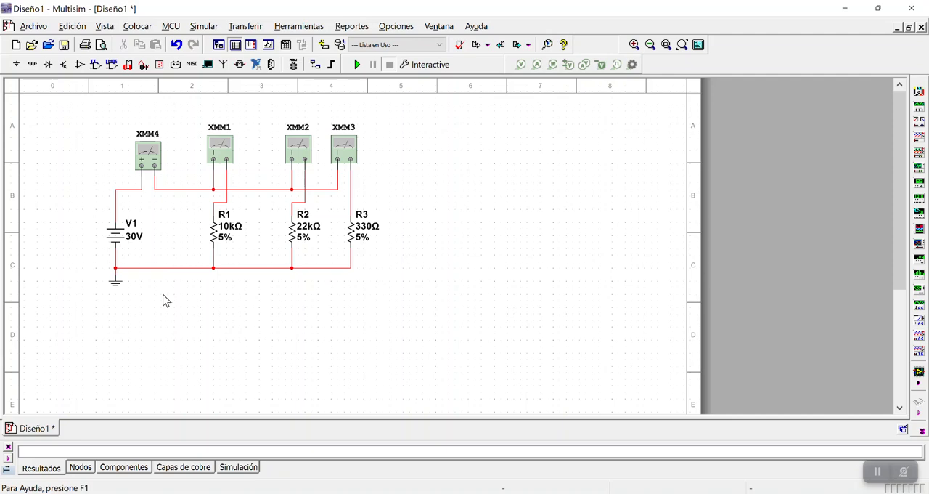
Run the simulation, open the reading of multimeter XMM4 and move its window above and to the right of the circuit
click(356, 66)
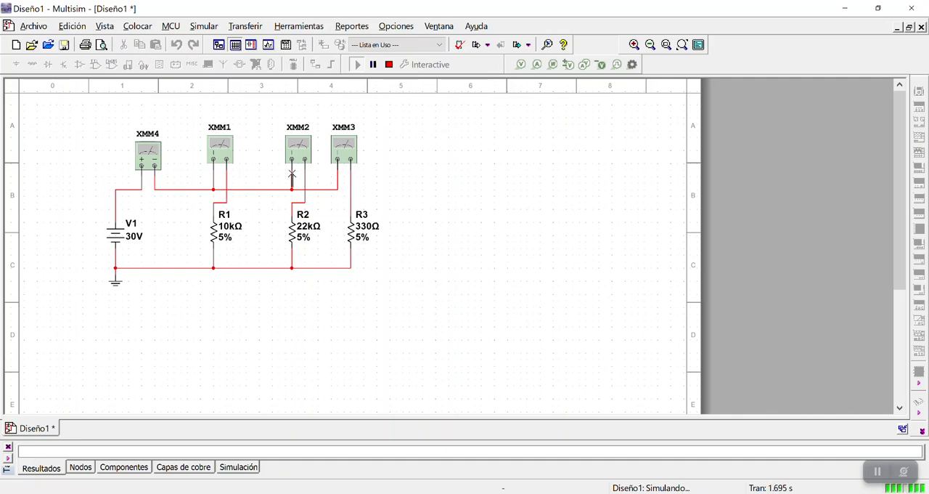
double_click(150, 153)
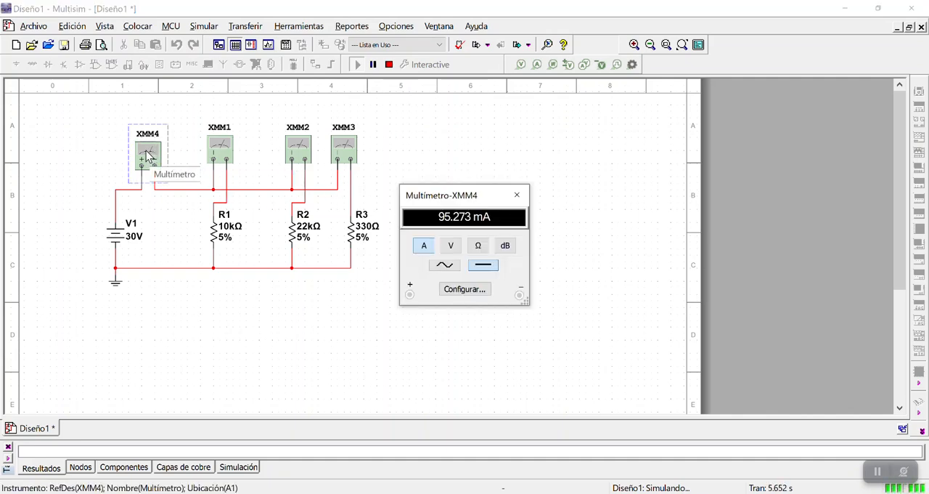
drag(438, 196, 469, 58)
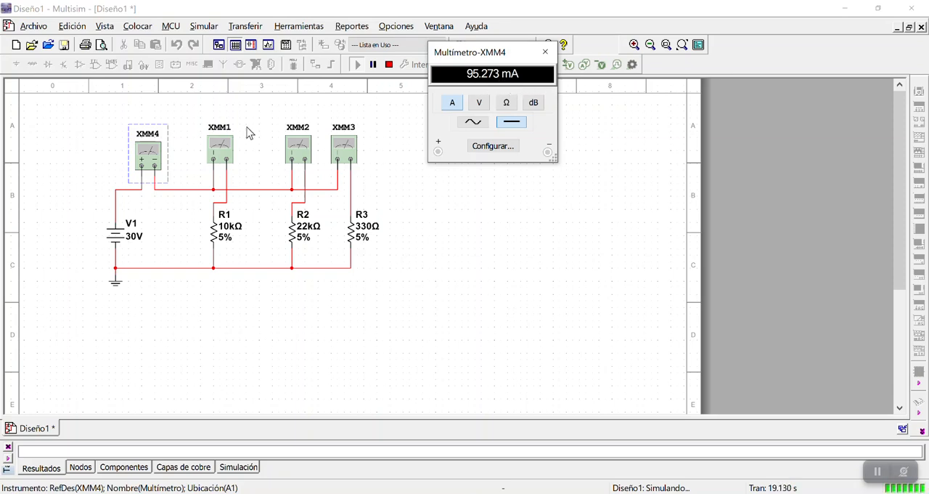
Open the current reading of multimeter XMM1 and place its window beside the XMM4 window
mouse_move(221, 148)
mouse_down()
mouse_move(515, 207)
mouse_move(645, 212)
mouse_move(220, 150)
mouse_up()
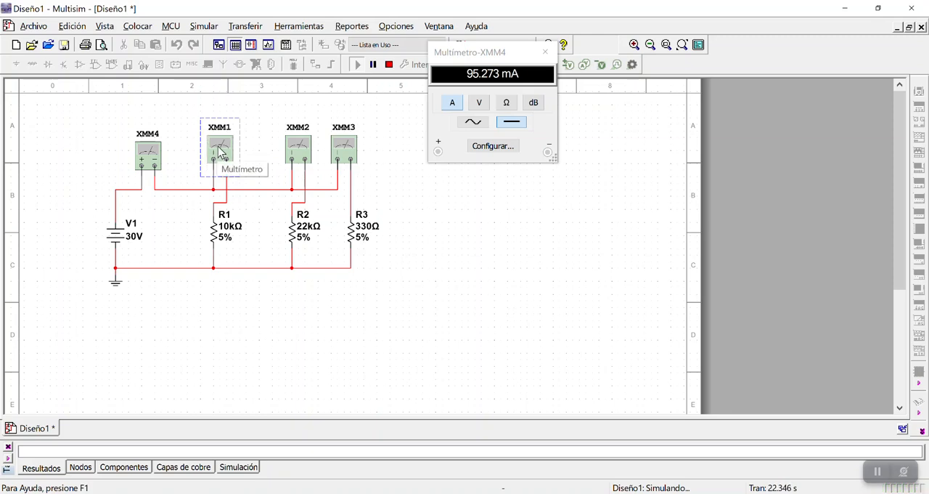
click(251, 147)
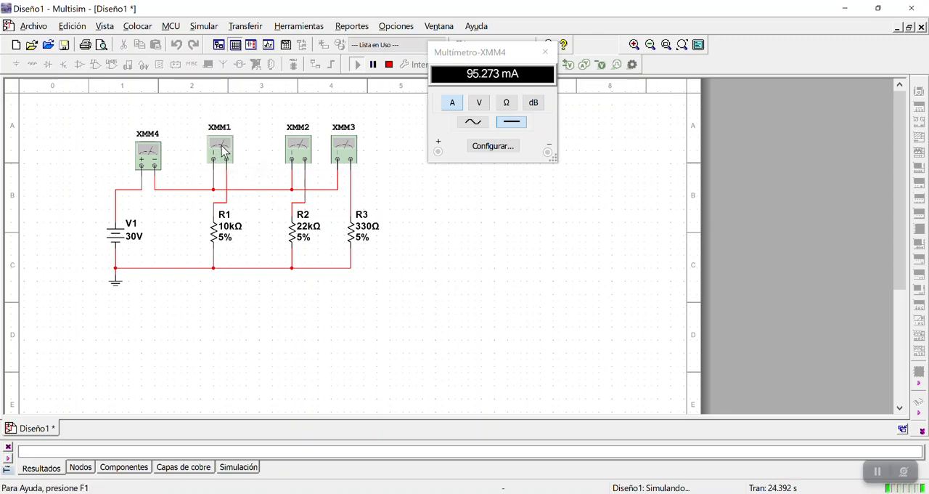
double_click(223, 149)
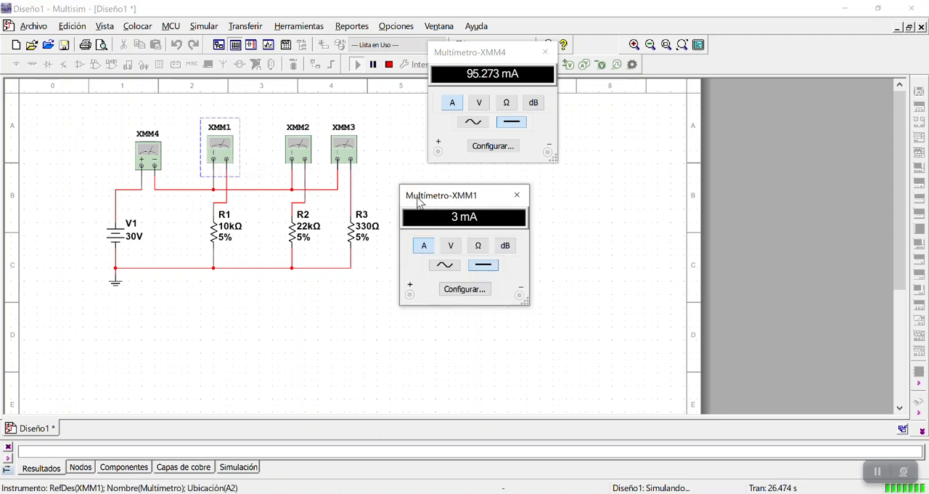
drag(428, 202, 605, 64)
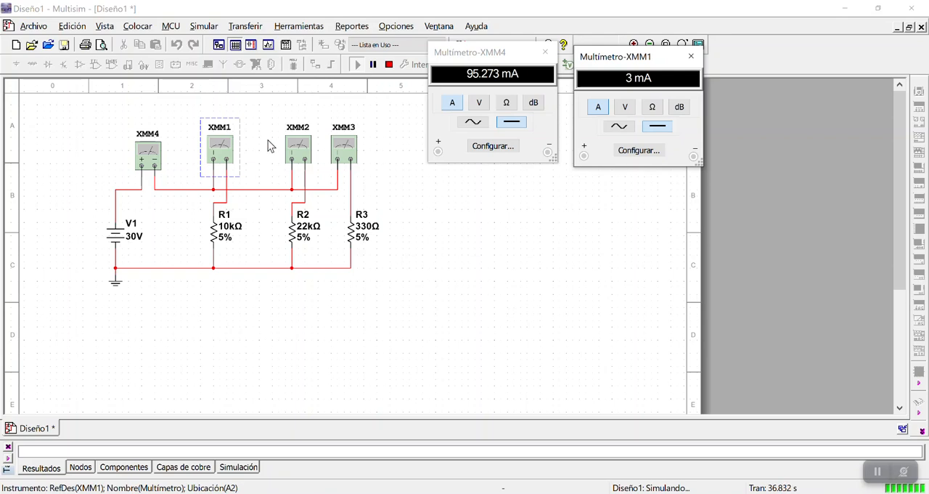
Open the current readings of multimeters XMM2 and XMM3 and arrange their windows side by side below the other two
double_click(296, 151)
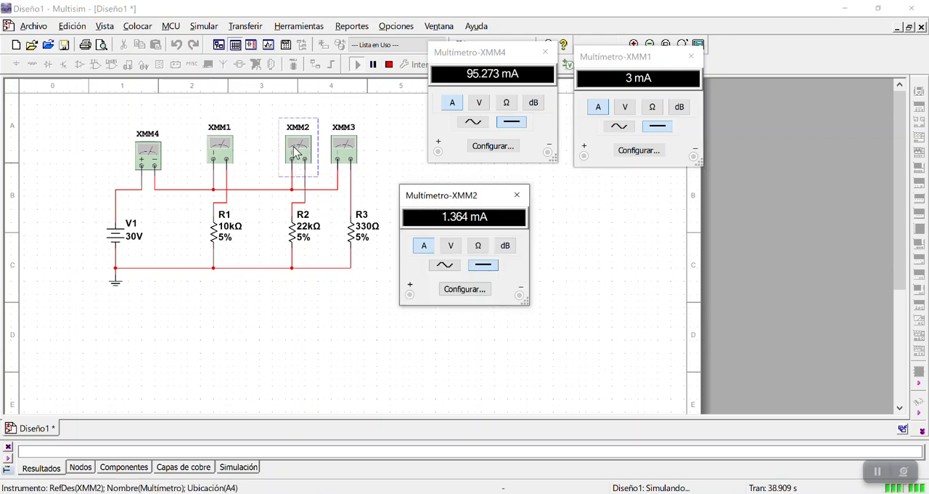
drag(439, 202, 466, 212)
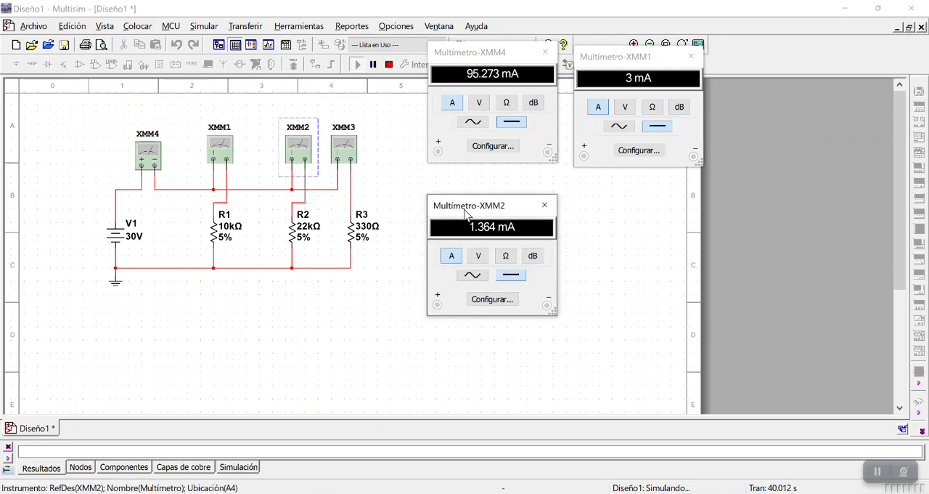
click(341, 150)
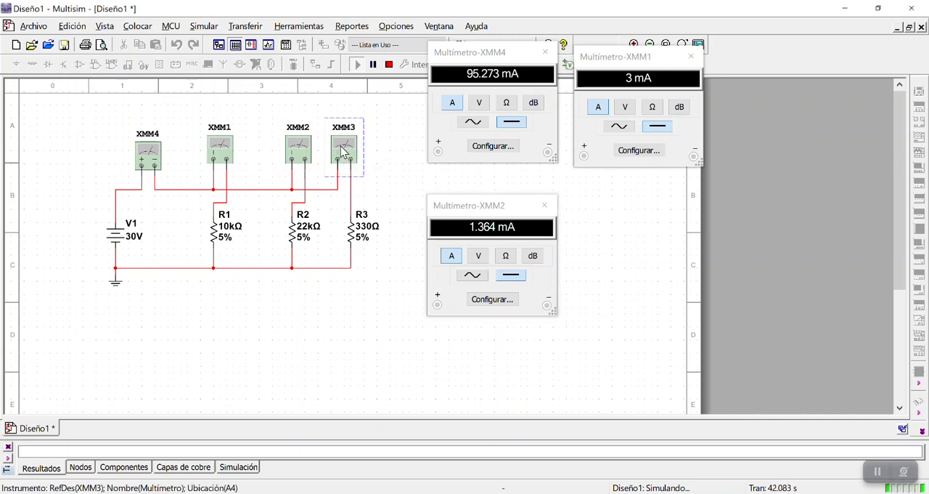
double_click(343, 149)
drag(434, 199, 612, 211)
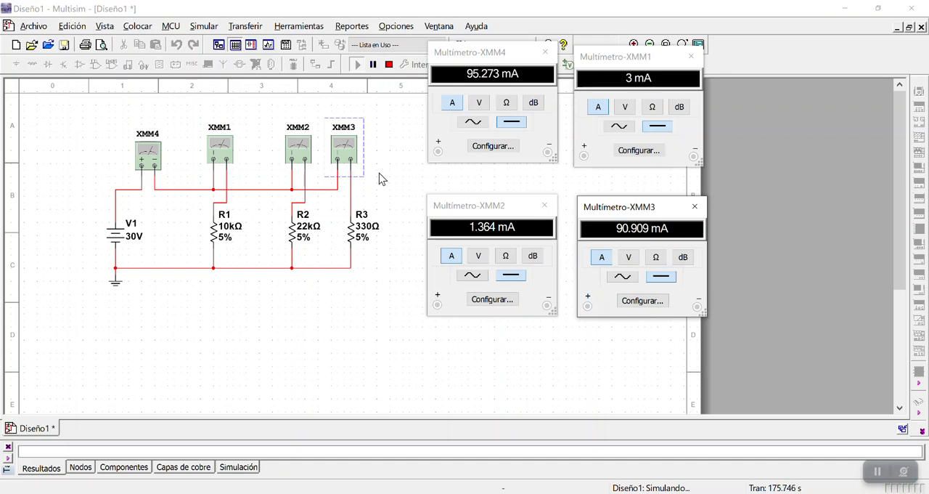
Stop the simulation and close the windows of all four multimeters
click(390, 66)
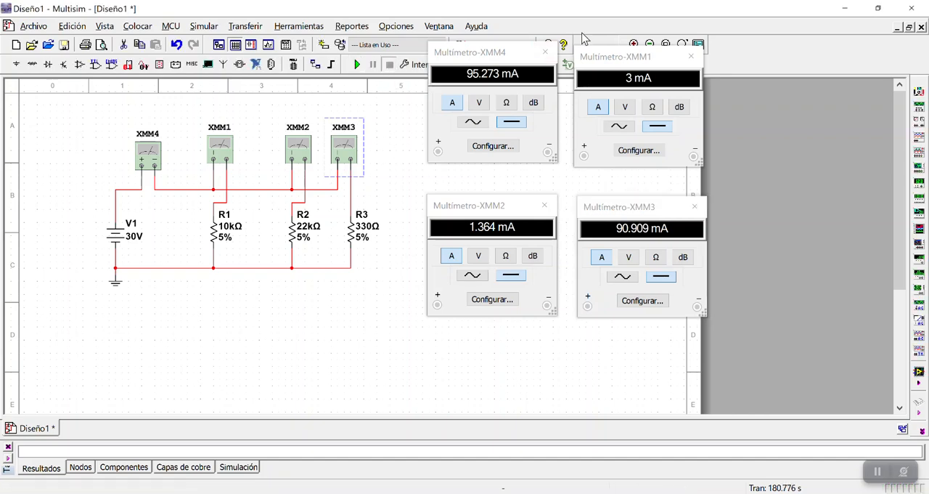
click(546, 52)
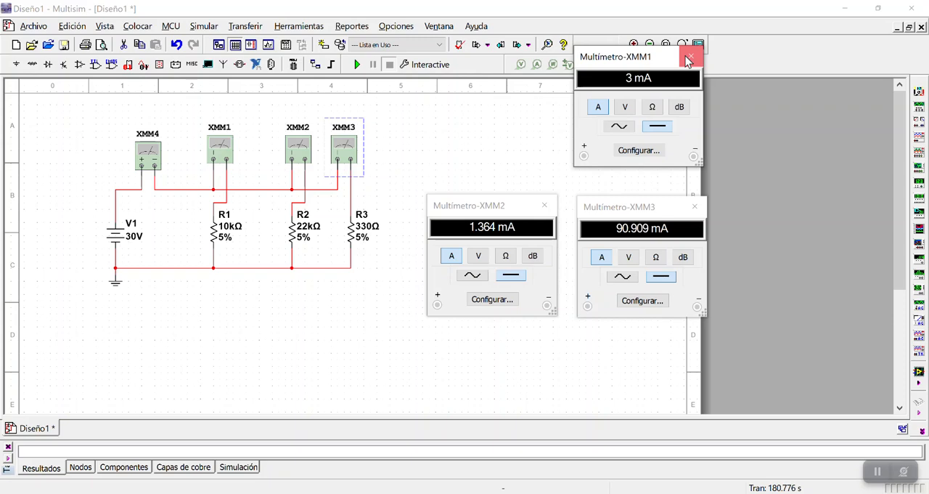
click(692, 56)
click(545, 204)
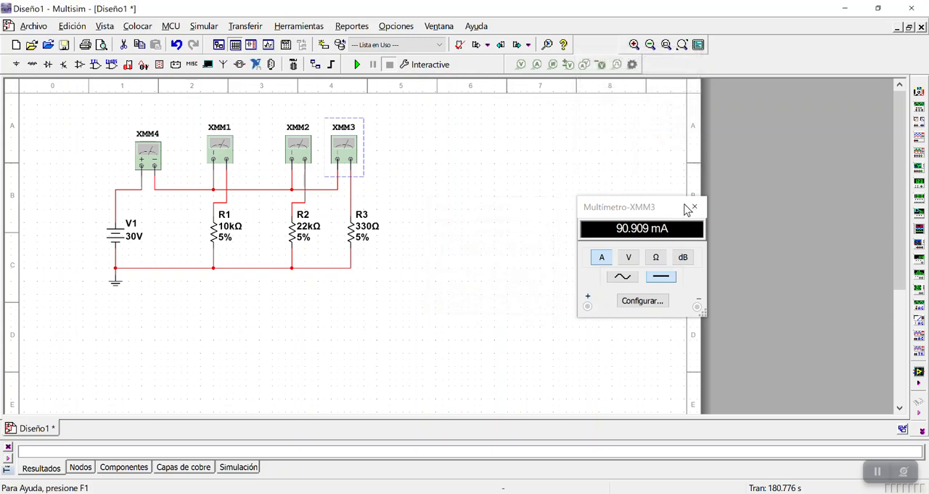
click(694, 207)
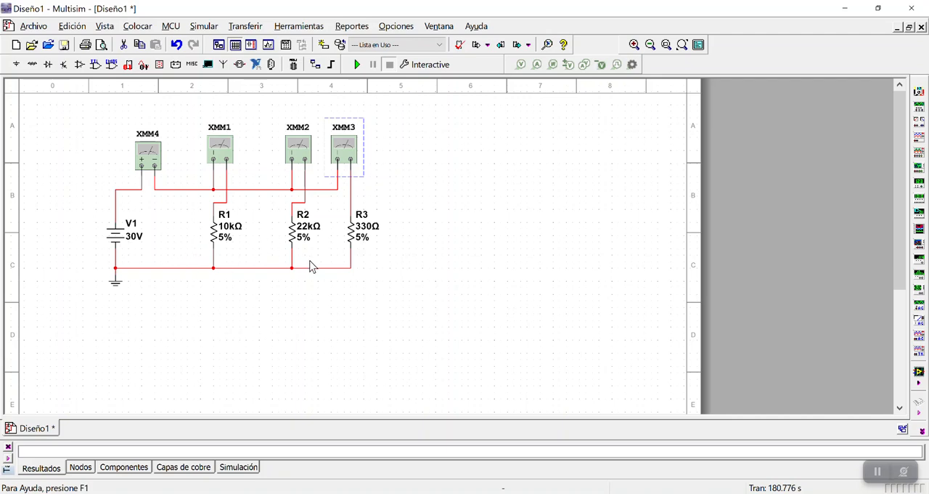
click(433, 262)
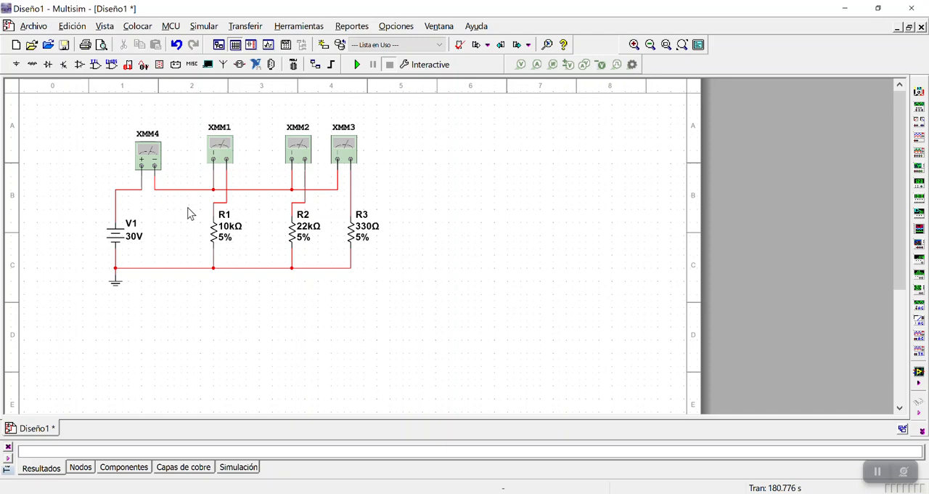
Add a fifth multimeter to the right of R3 and wire it in parallel across the 330 Ω resistor
click(920, 98)
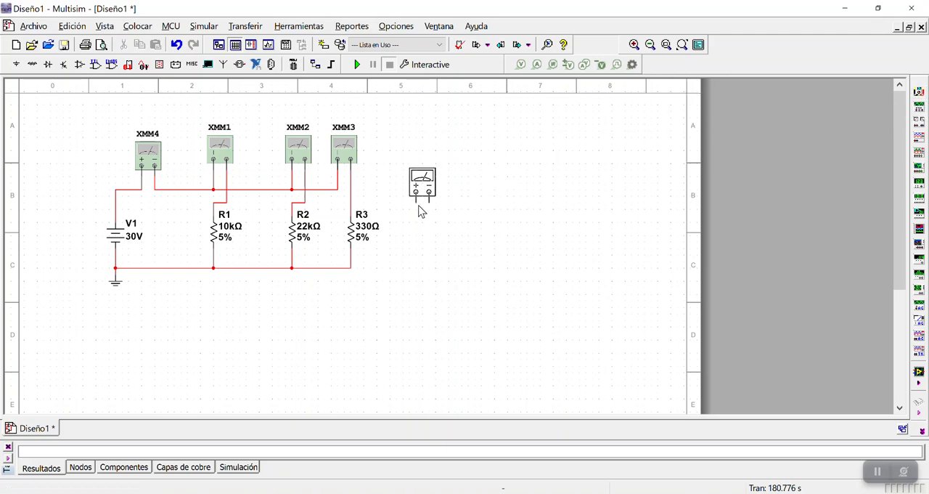
click(418, 210)
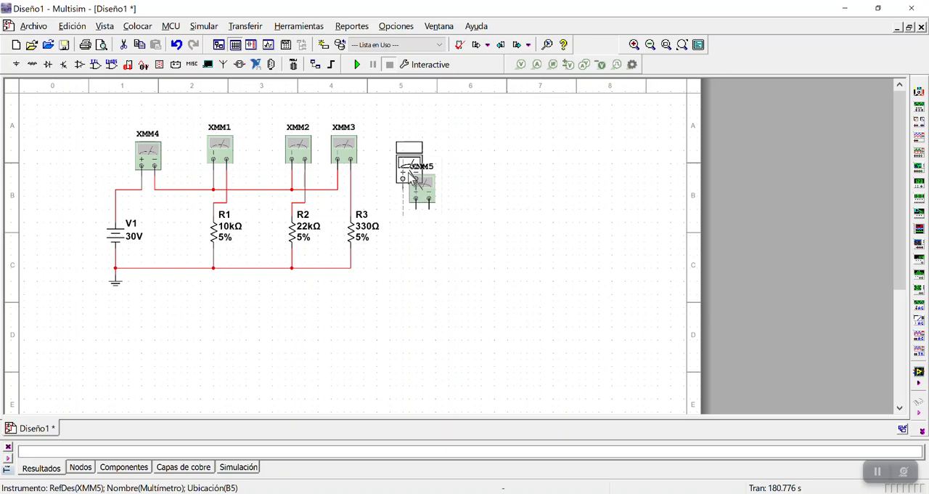
drag(415, 175, 409, 155)
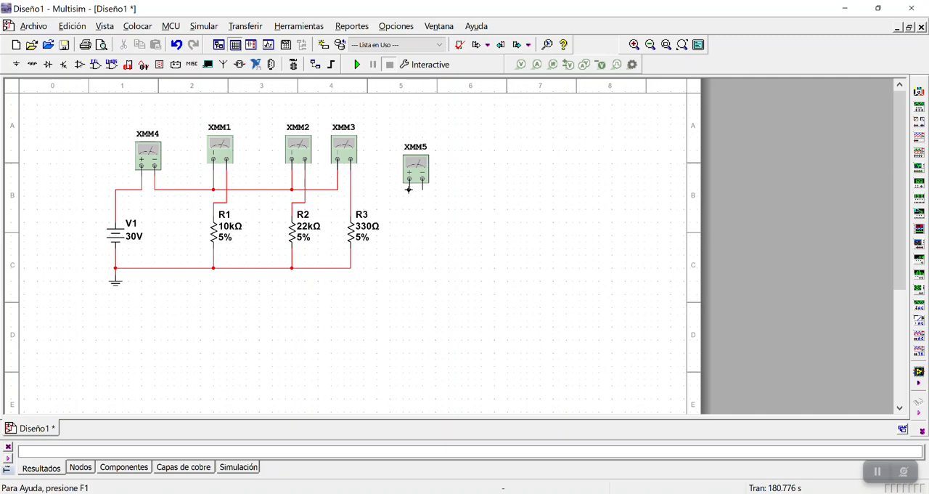
click(352, 196)
click(422, 190)
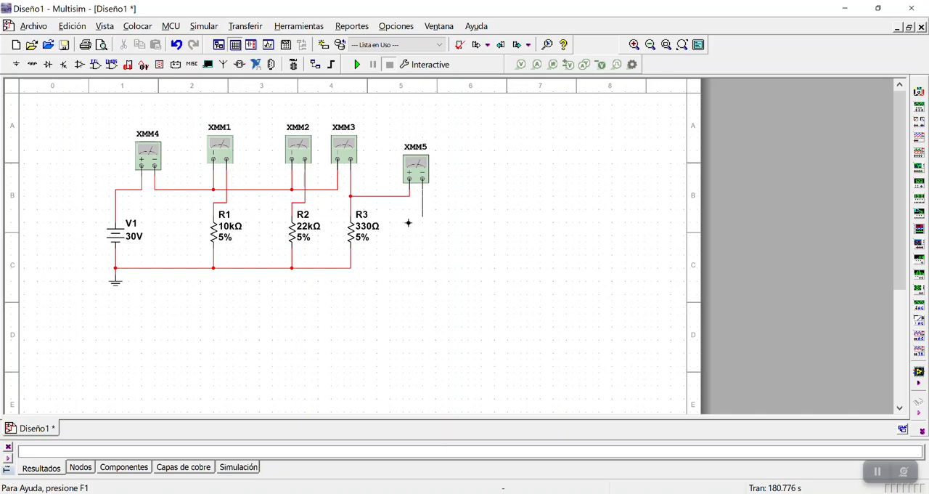
click(353, 269)
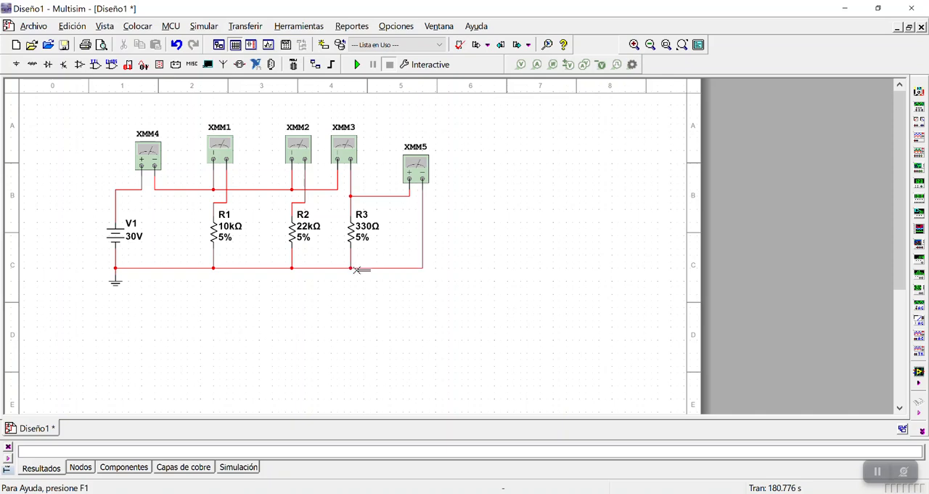
Check that multimeter XMM5 is set to measure DC voltage and close its window
click(416, 166)
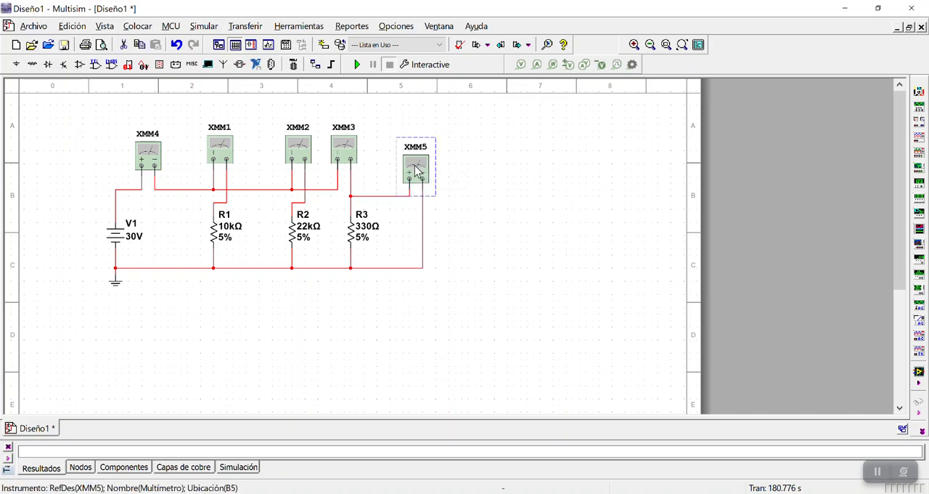
double_click(417, 169)
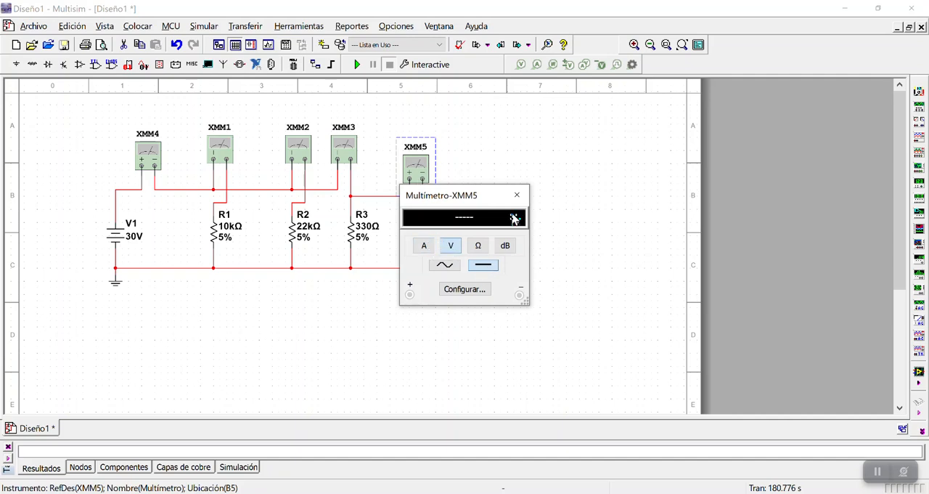
click(518, 194)
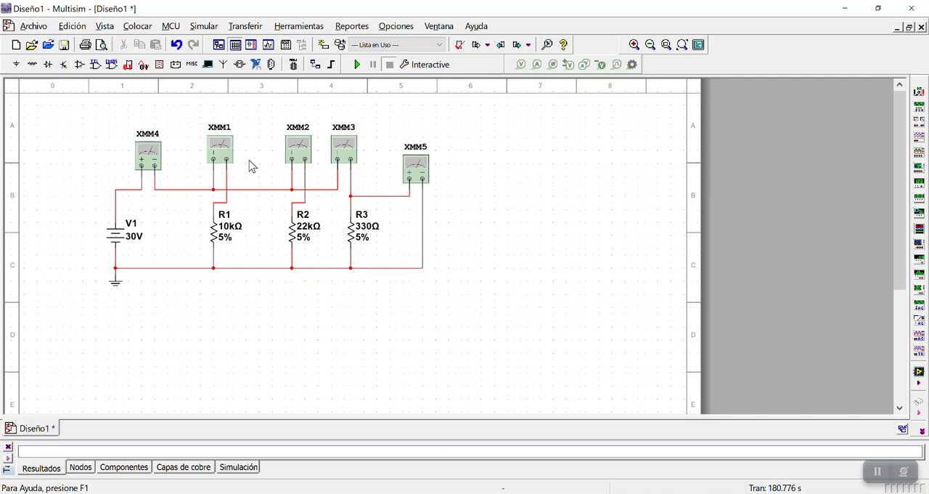
Add a sixth multimeter between R2 and R3 and wire it in parallel across the 22 kΩ resistor
click(920, 93)
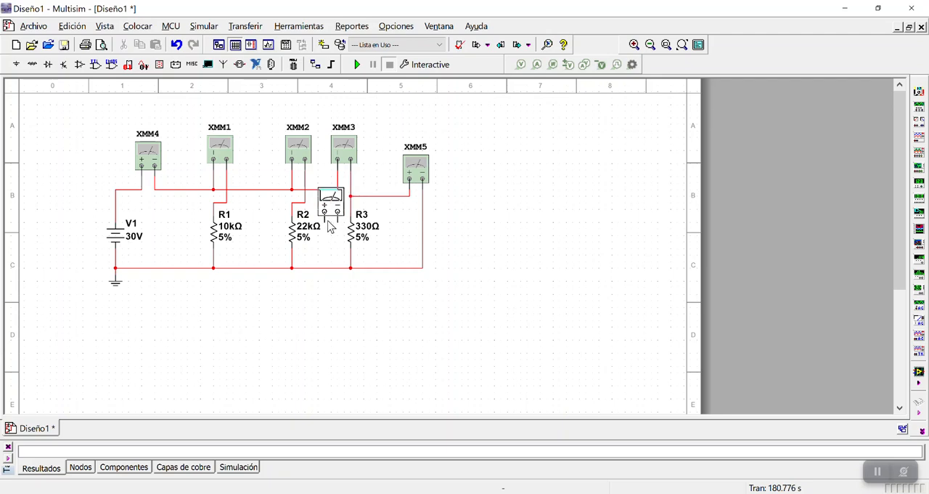
click(327, 212)
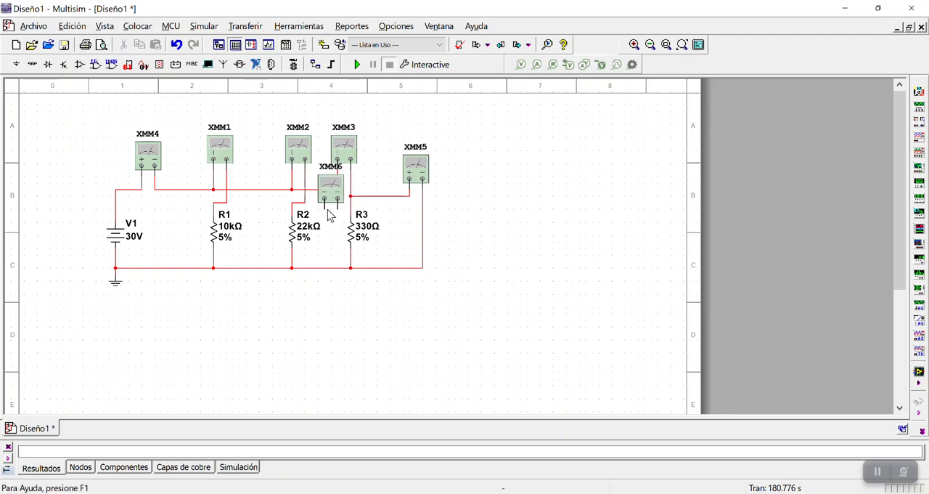
click(326, 234)
click(330, 190)
drag(330, 190, 332, 174)
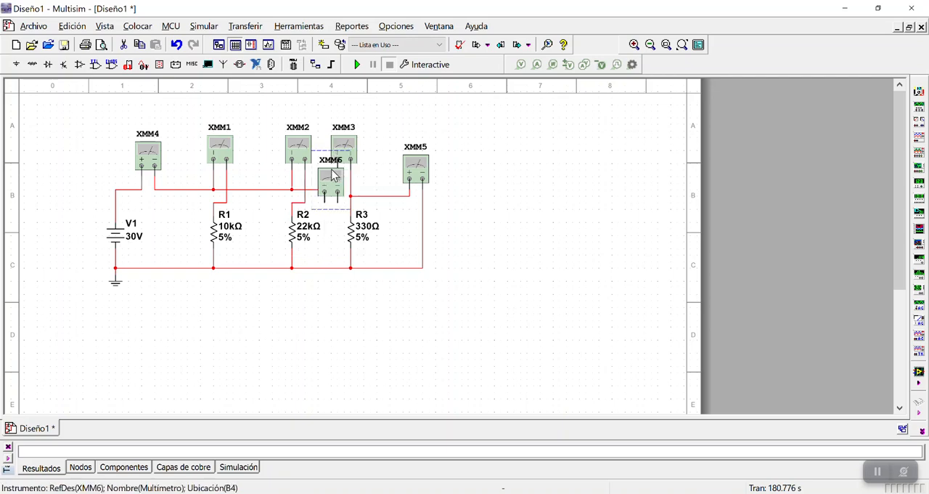
click(394, 210)
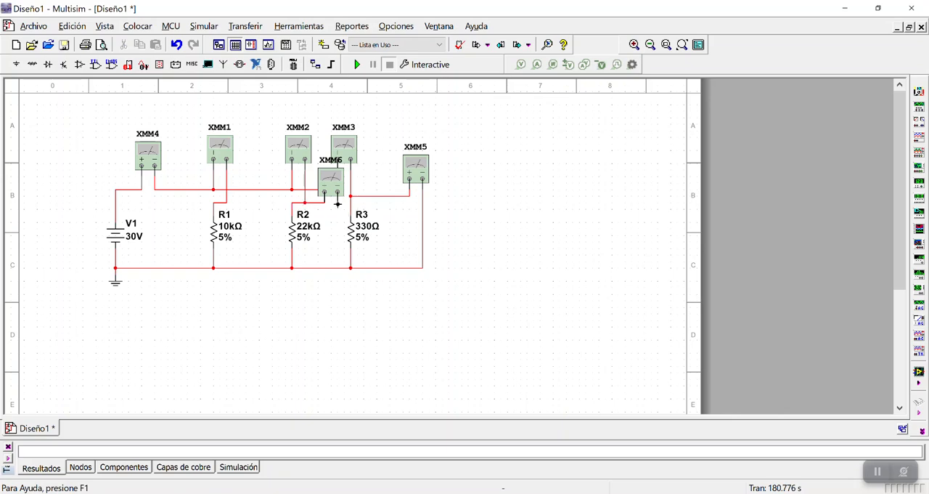
click(337, 268)
Add a seventh multimeter between R1 and R2 and wire it in parallel across the 10 kΩ resistor
click(919, 92)
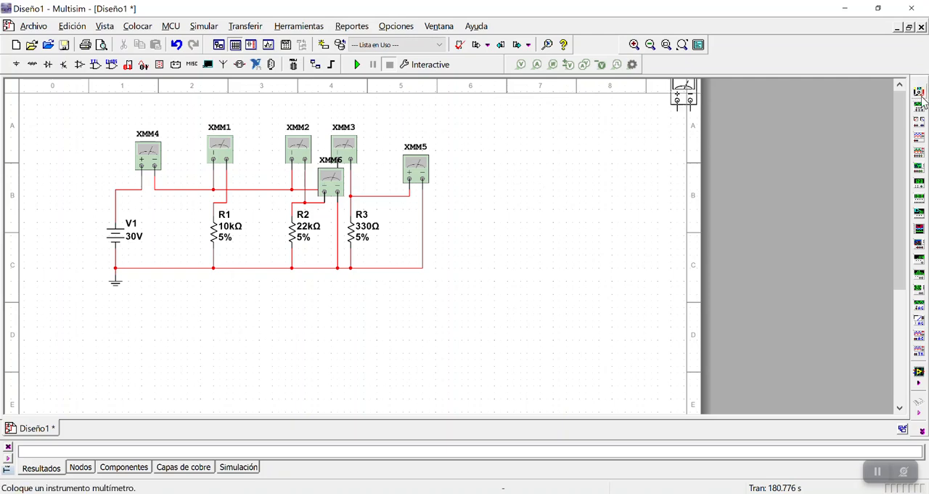
click(254, 203)
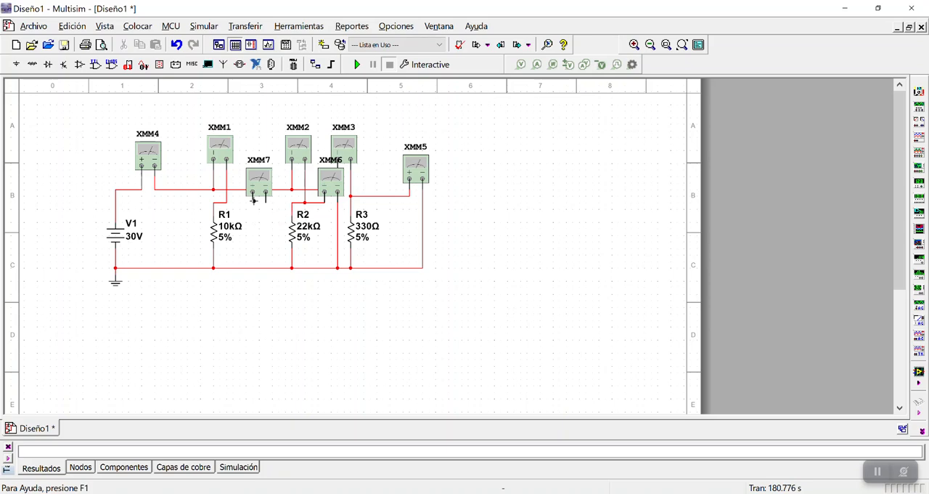
click(227, 202)
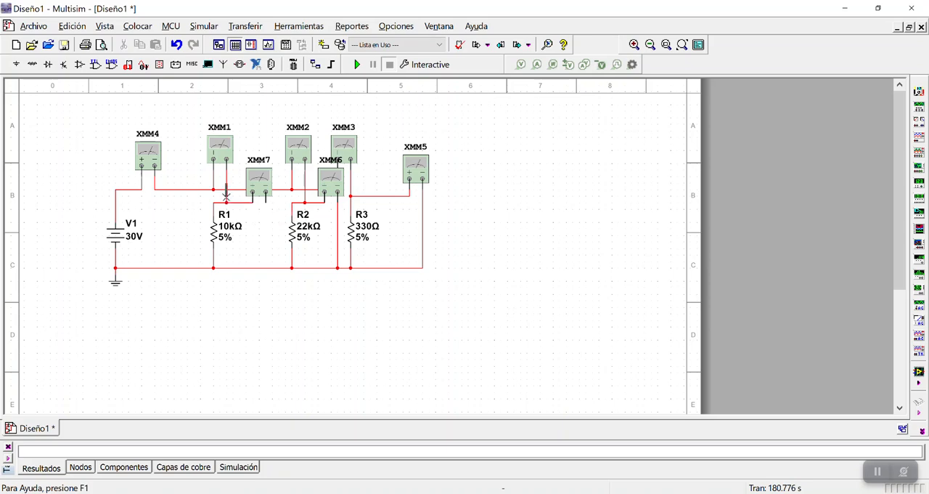
click(266, 203)
click(266, 268)
Run the simulation and open the voltage readings of multimeters XMM5 and XMM6, placing their windows side by side
click(363, 65)
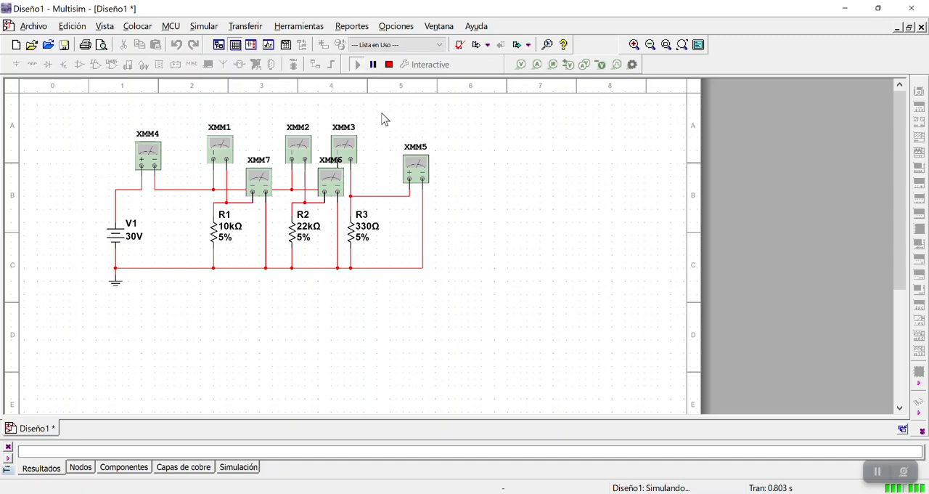
double_click(416, 166)
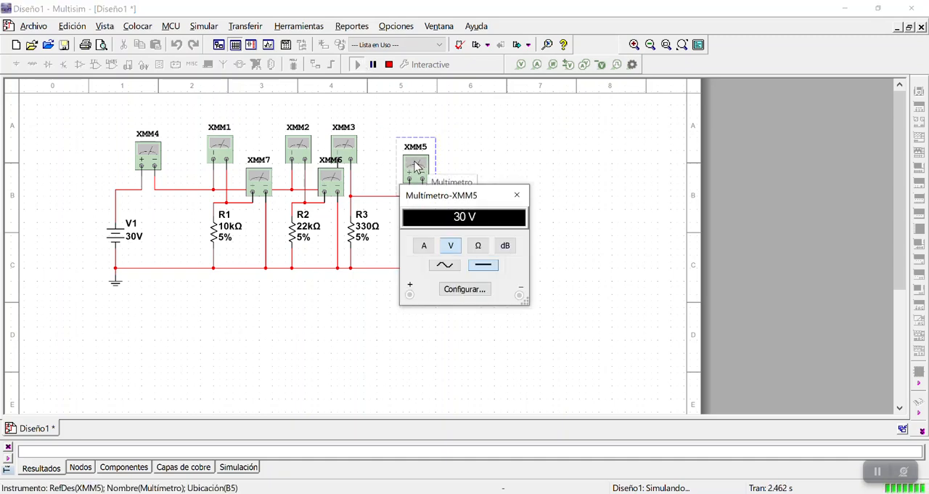
drag(462, 196, 522, 99)
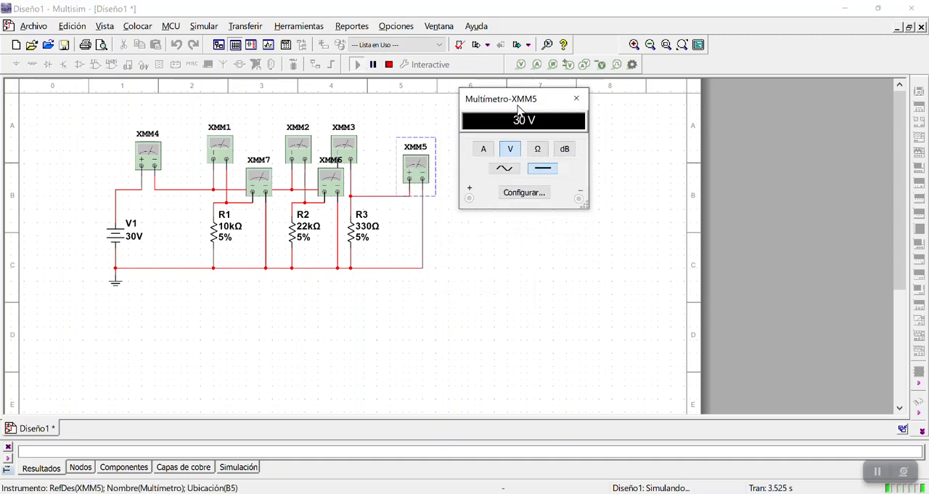
double_click(332, 181)
drag(467, 201, 683, 102)
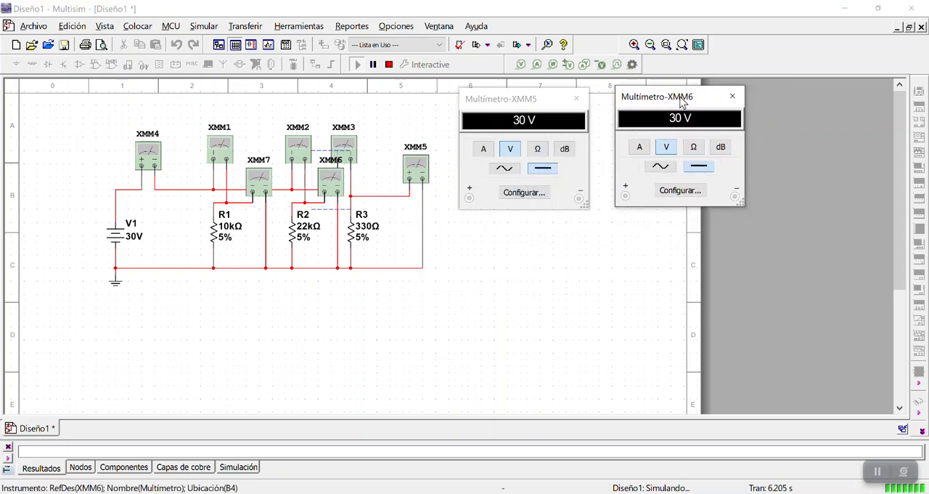
Open the voltage reading of multimeter XMM7, place its window below the XMM5 window, and stop the simulation
double_click(265, 181)
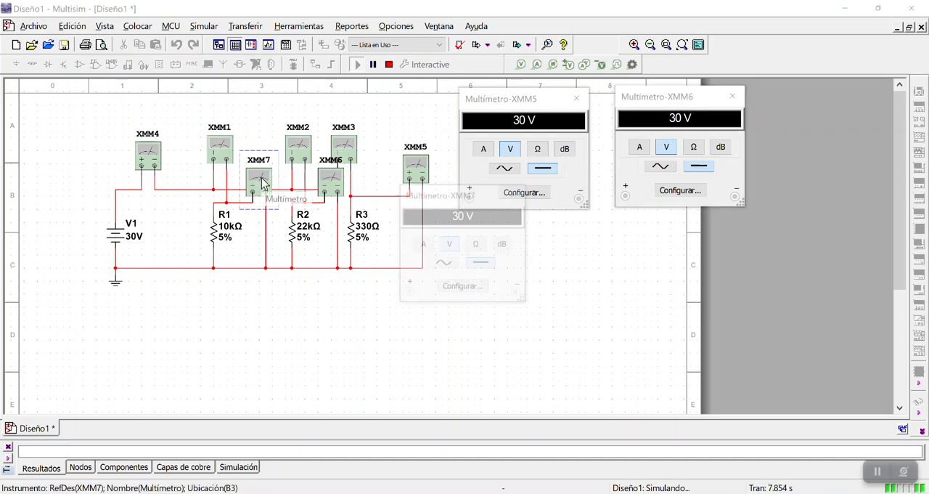
drag(430, 199, 490, 243)
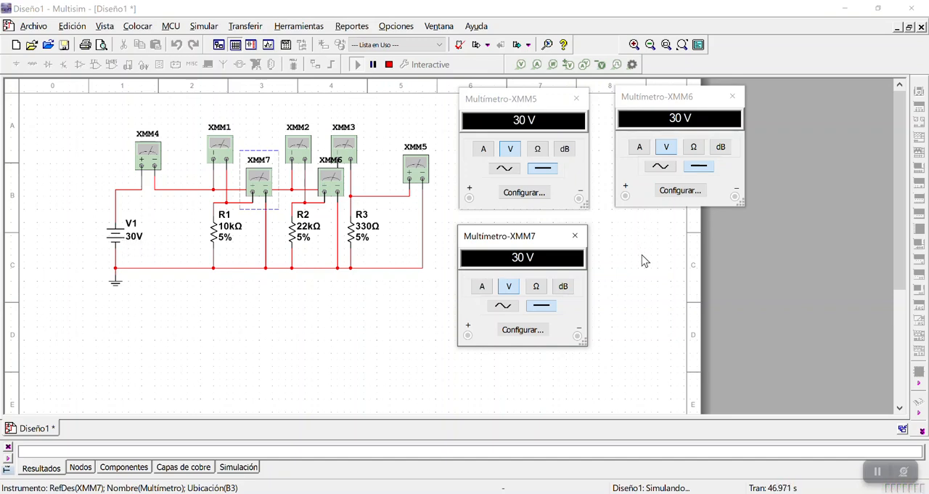
click(376, 327)
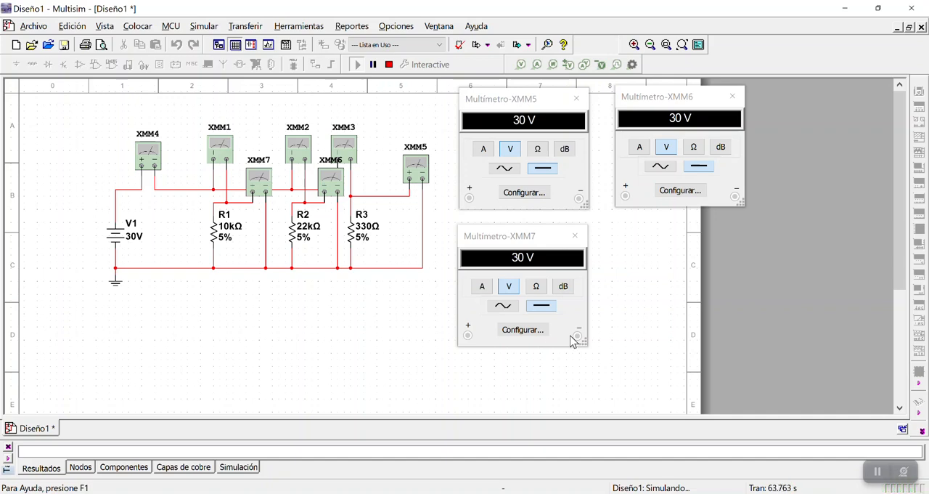
click(389, 65)
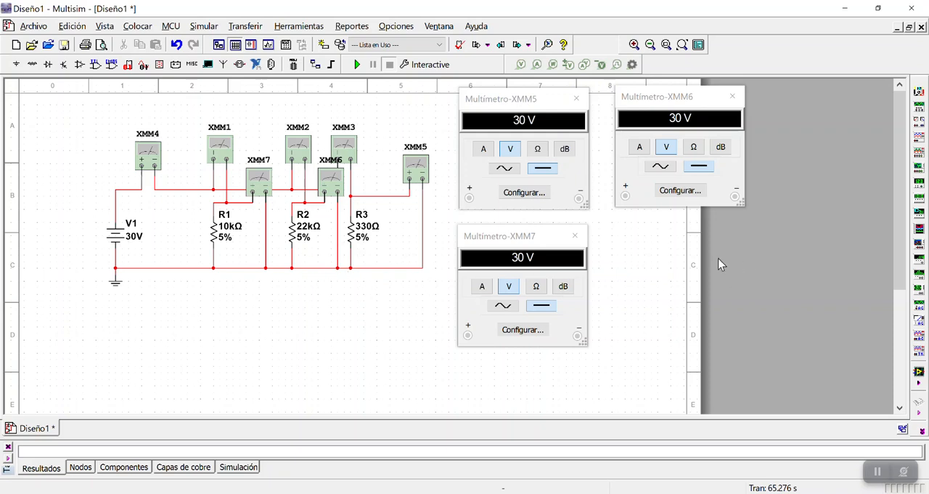
Close the XMM6, XMM5 and XMM7 multimeter windows and delete the entire parallel circuit from the sheet
click(732, 97)
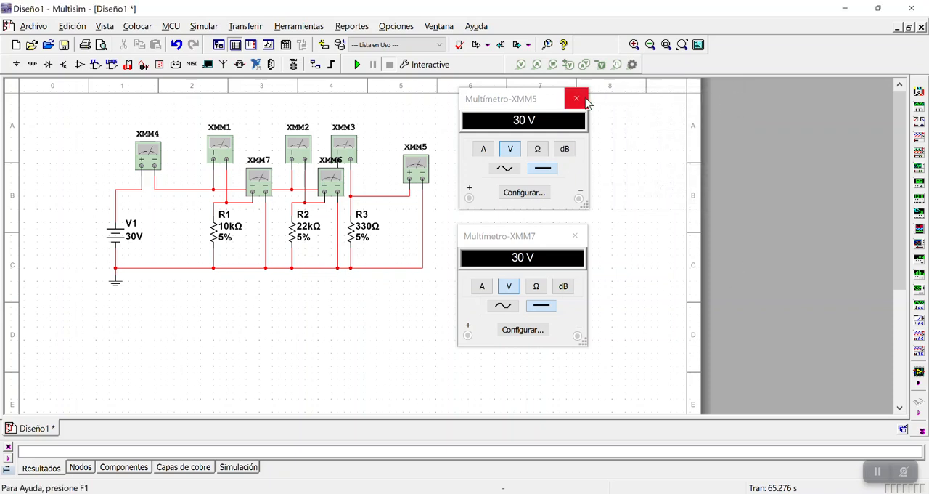
click(585, 99)
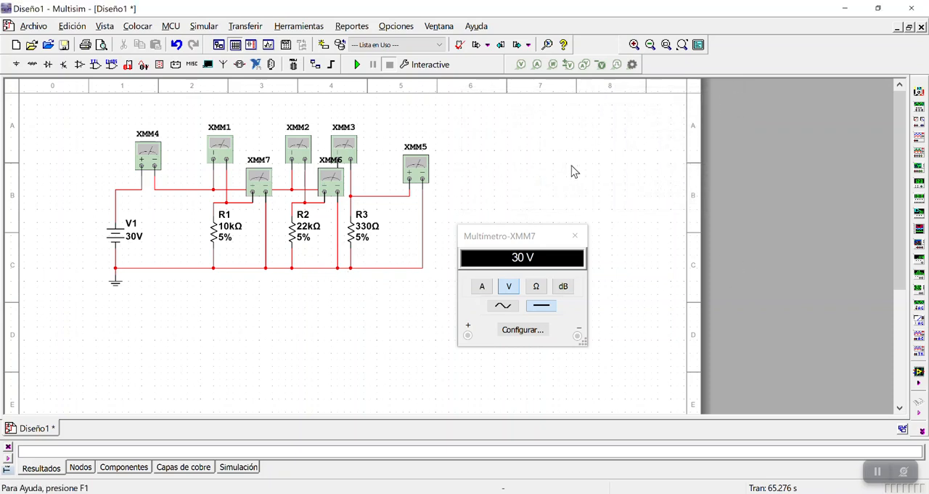
click(576, 235)
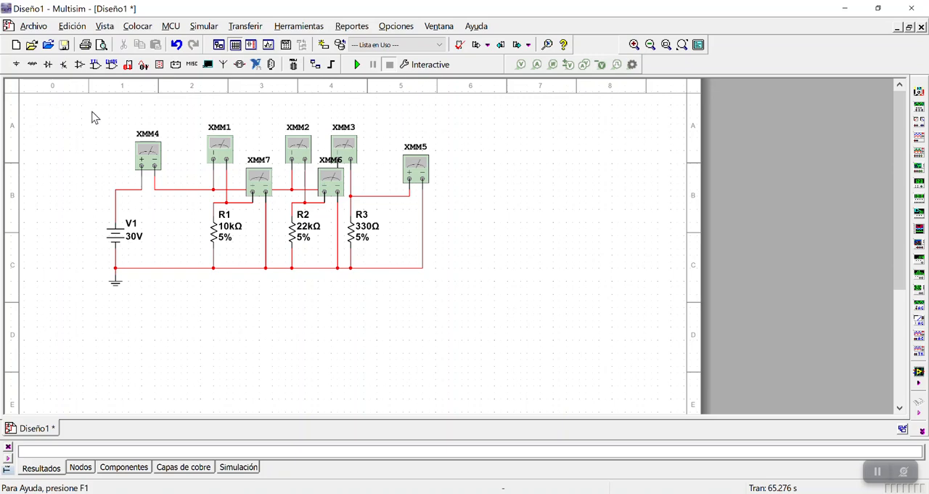
drag(80, 116, 520, 353)
key(Delete)
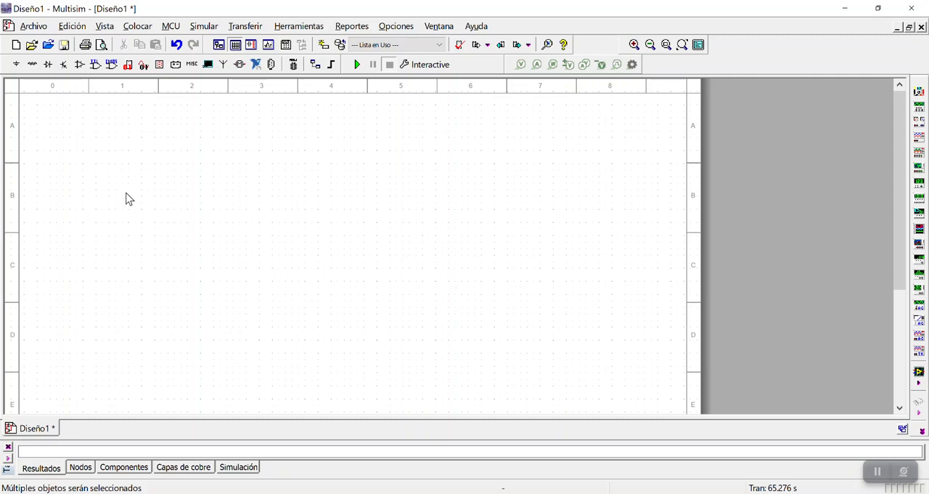
Place a DC_POWER source from the POWER_SOURCES family on the left part of the empty sheet
click(16, 64)
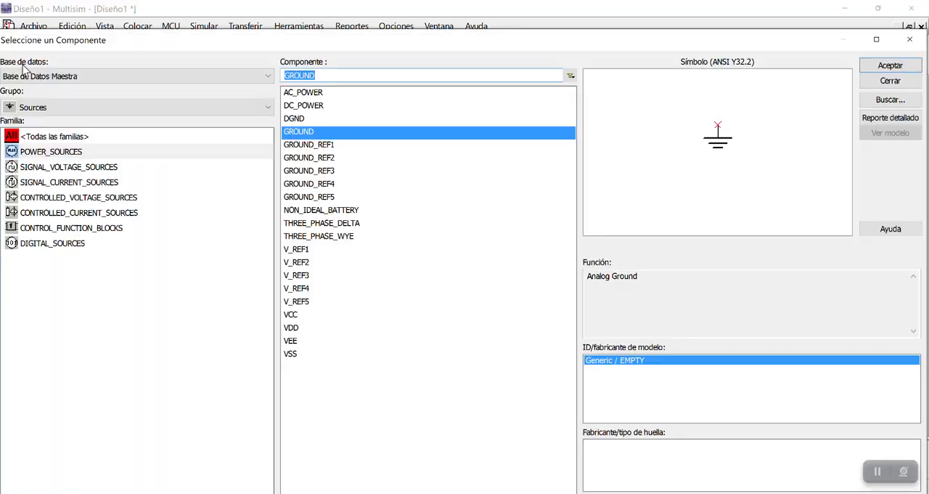
click(57, 156)
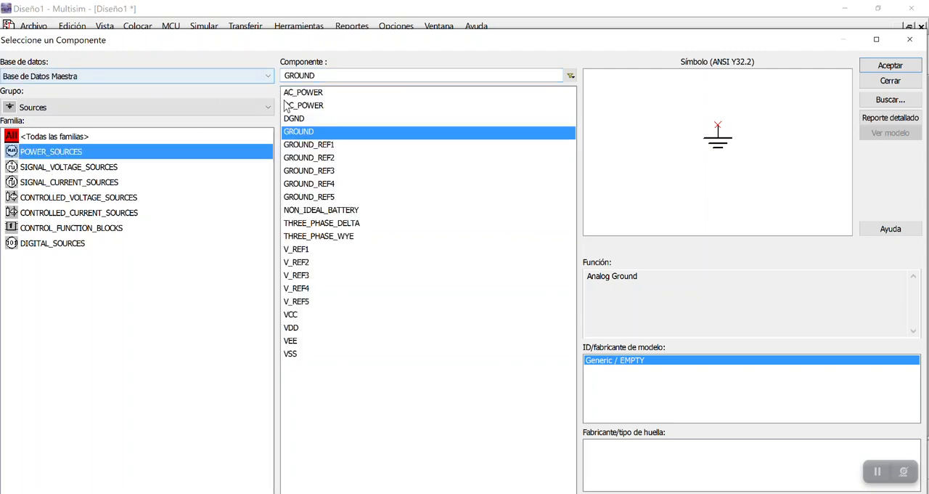
click(308, 107)
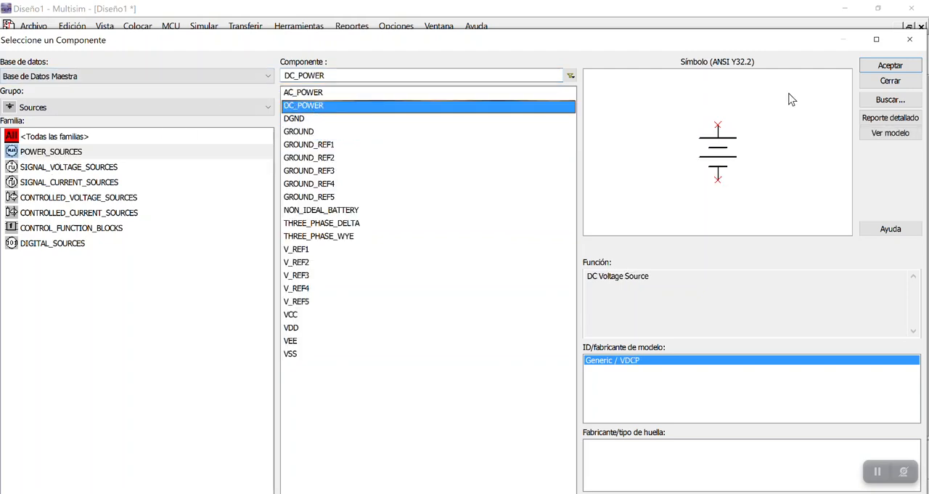
click(872, 69)
click(108, 222)
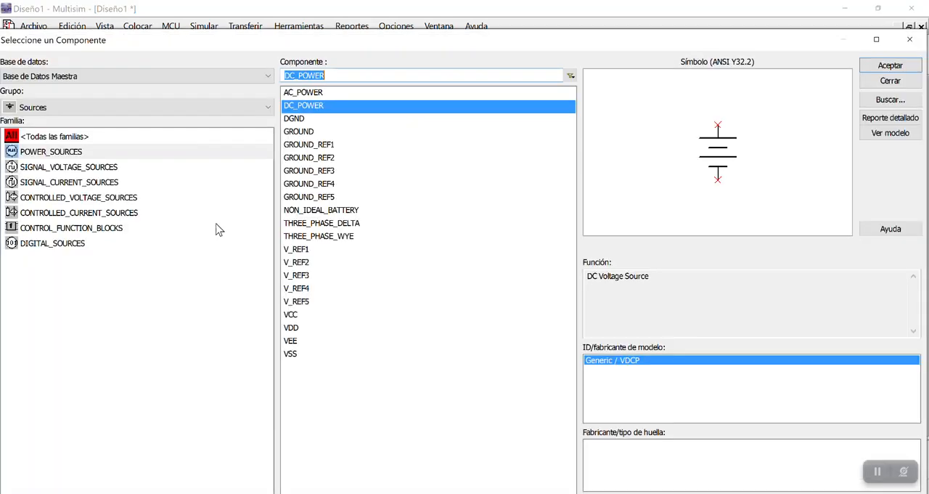
click(913, 42)
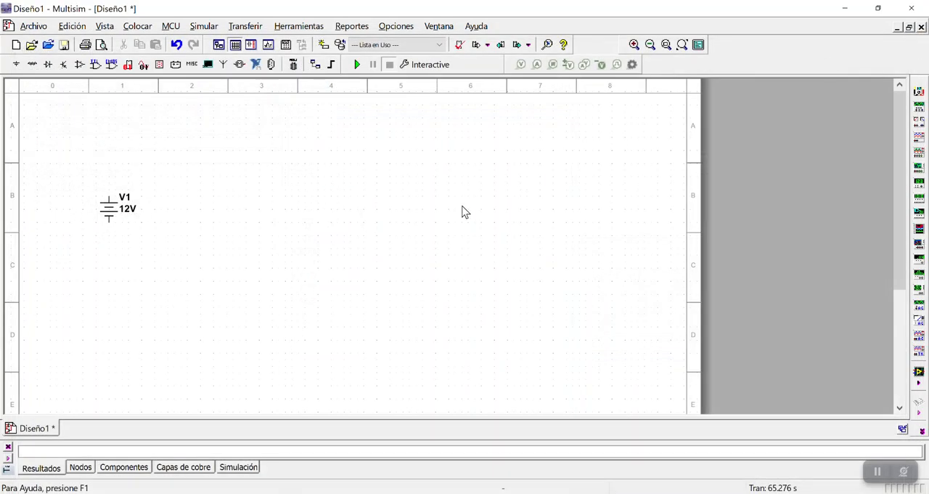
Set the voltage of source V1 to 24 V
click(128, 210)
double_click(128, 209)
click(509, 129)
drag(509, 129, 460, 126)
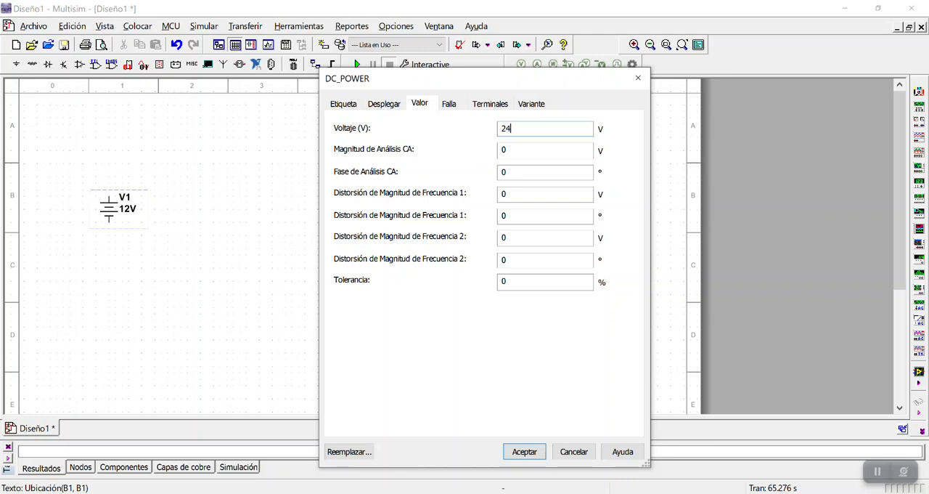
click(525, 451)
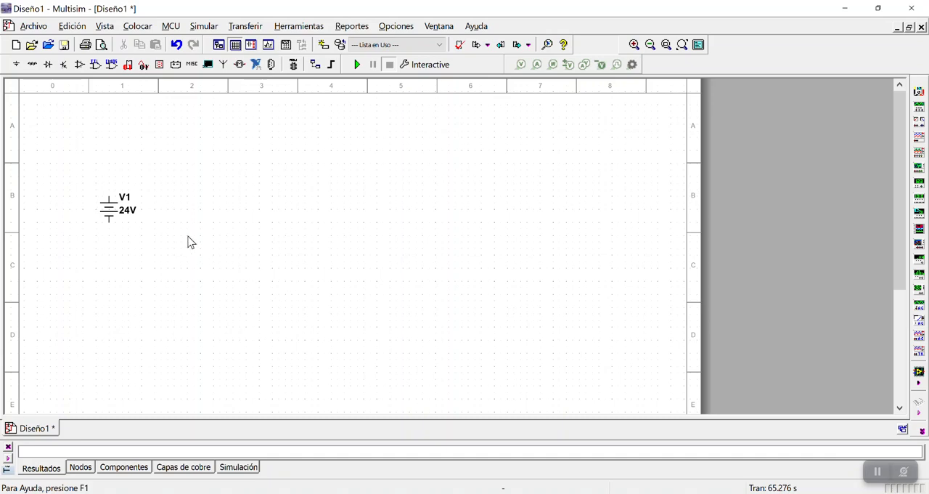
Place a 10 kΩ resistor with 5 % tolerance above and to the right of source V1
click(33, 64)
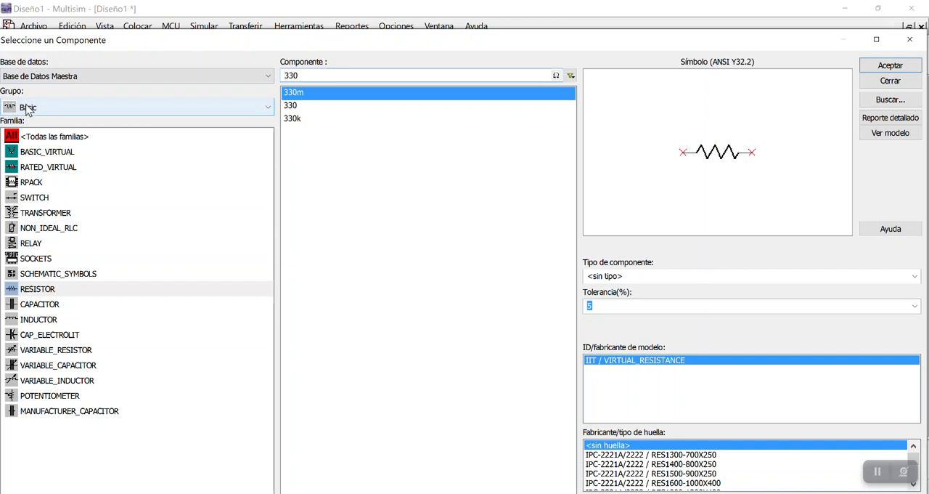
click(36, 291)
click(324, 75)
key(BackSpace)
key(BackSpace)
key(BackSpace)
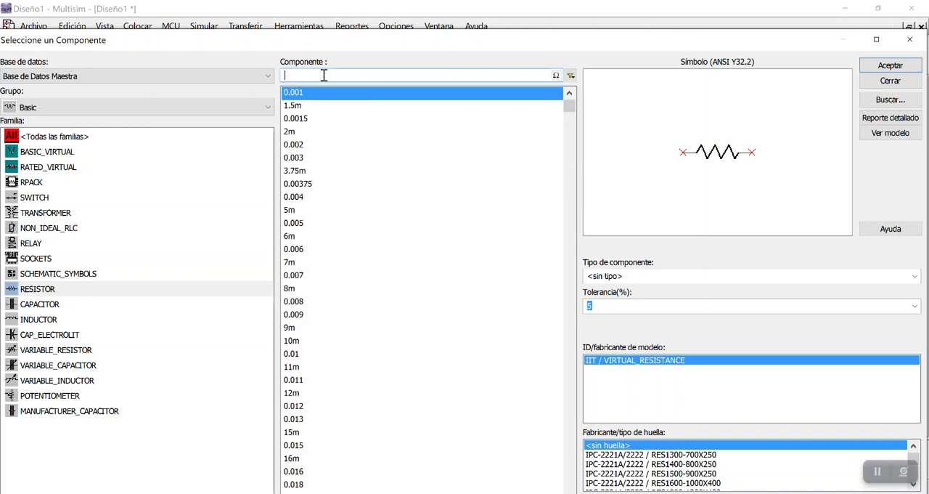
text(10 k)
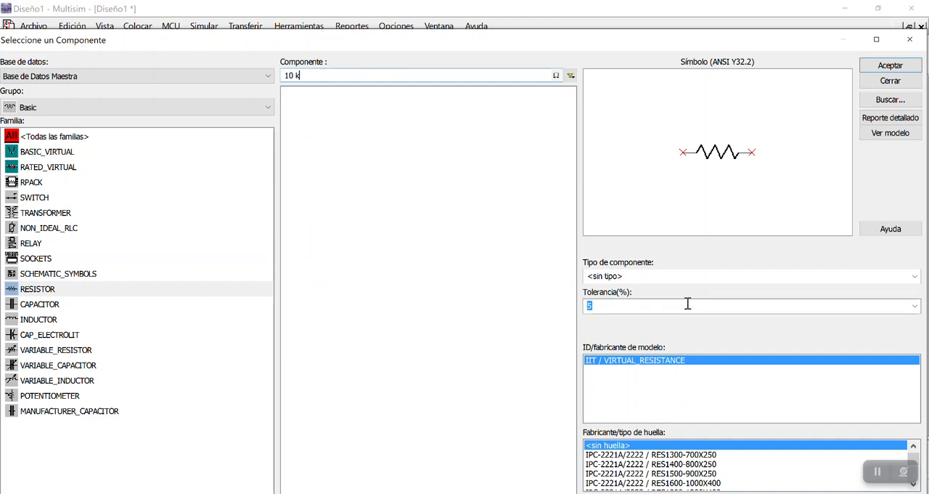
click(597, 305)
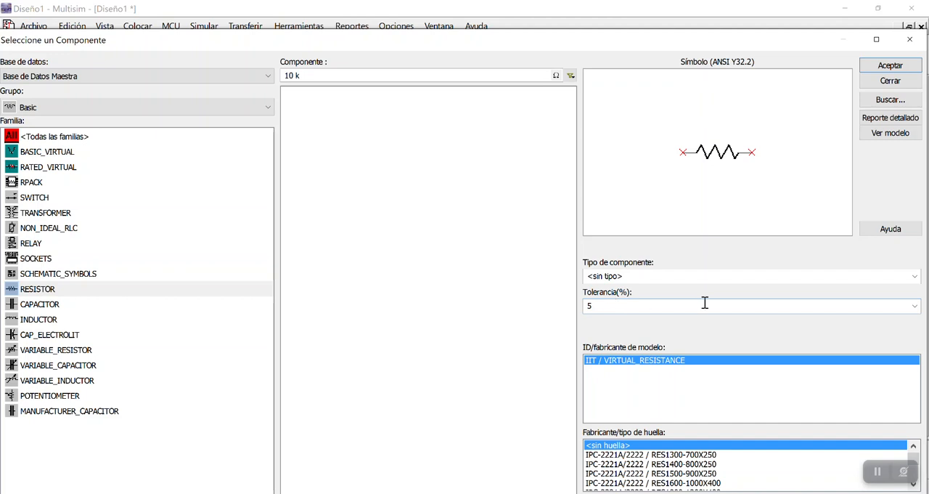
click(914, 306)
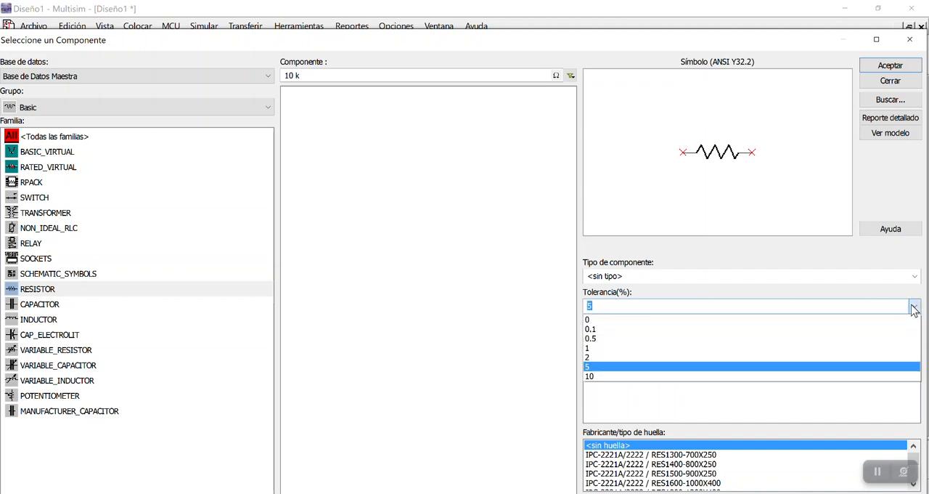
click(643, 365)
click(865, 65)
click(182, 193)
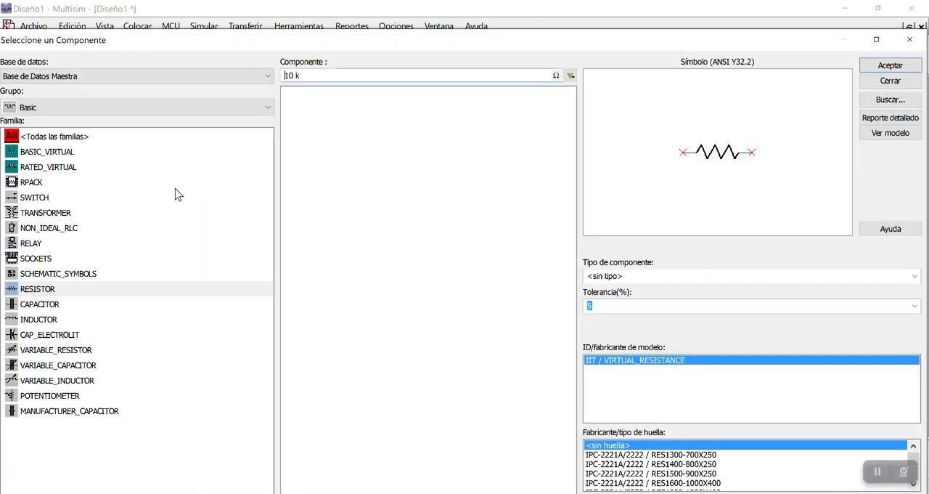
click(910, 39)
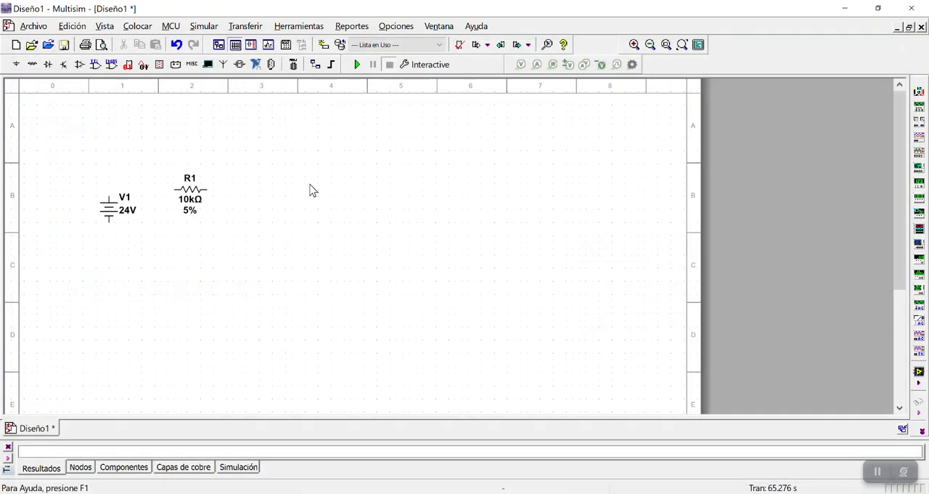
drag(191, 194, 183, 168)
click(303, 227)
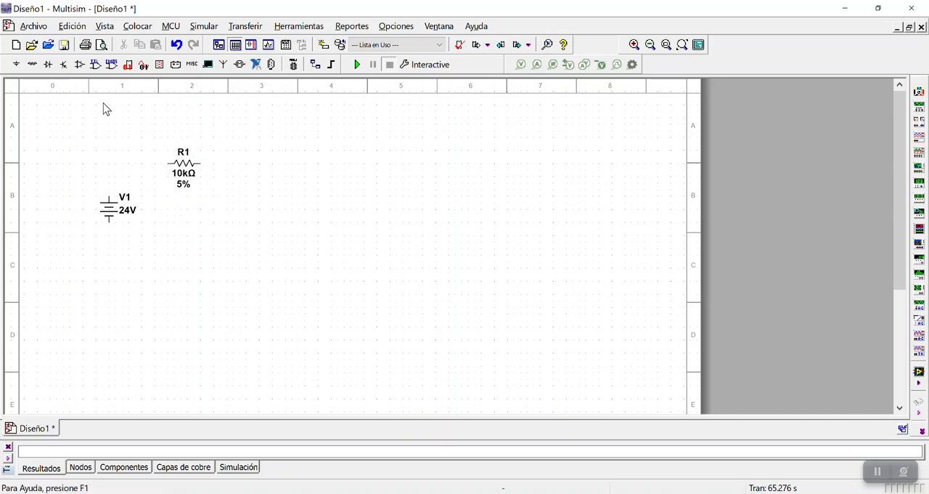
Place a 22 kΩ resistor with 5 % tolerance to the right of R1 and align it horizontally with R1
click(32, 66)
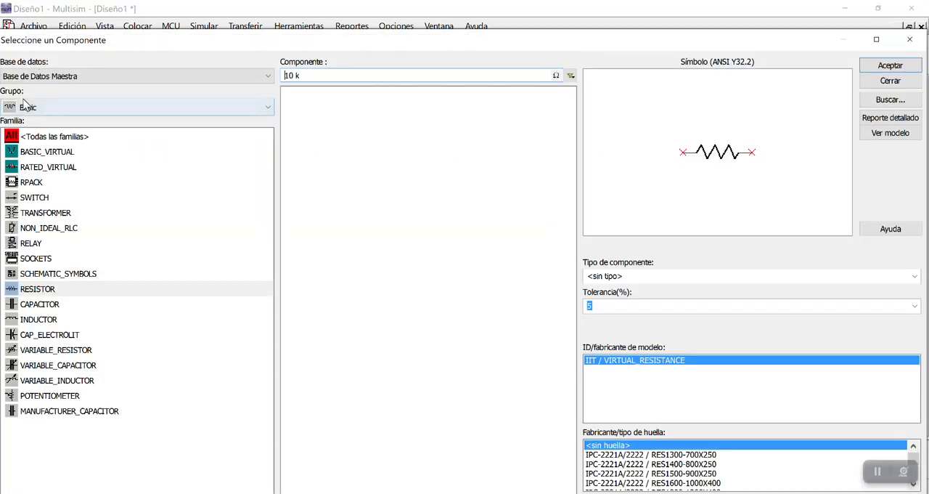
click(29, 290)
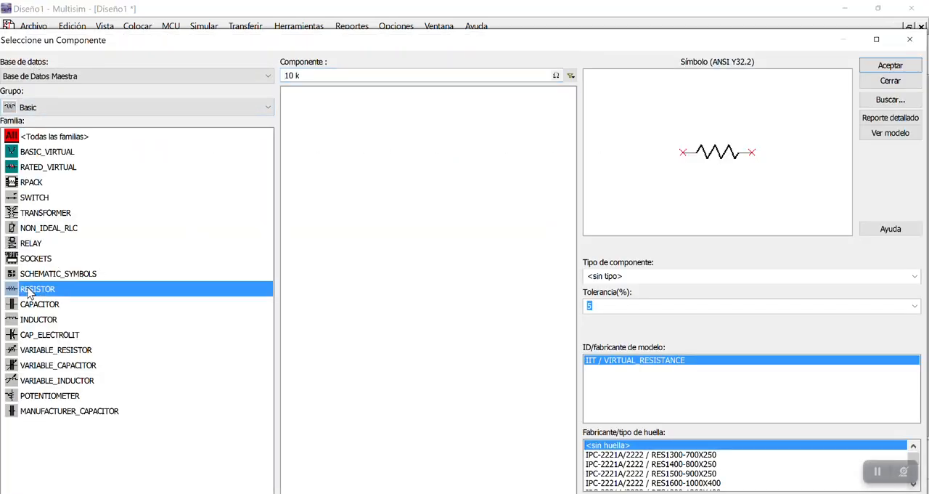
click(316, 75)
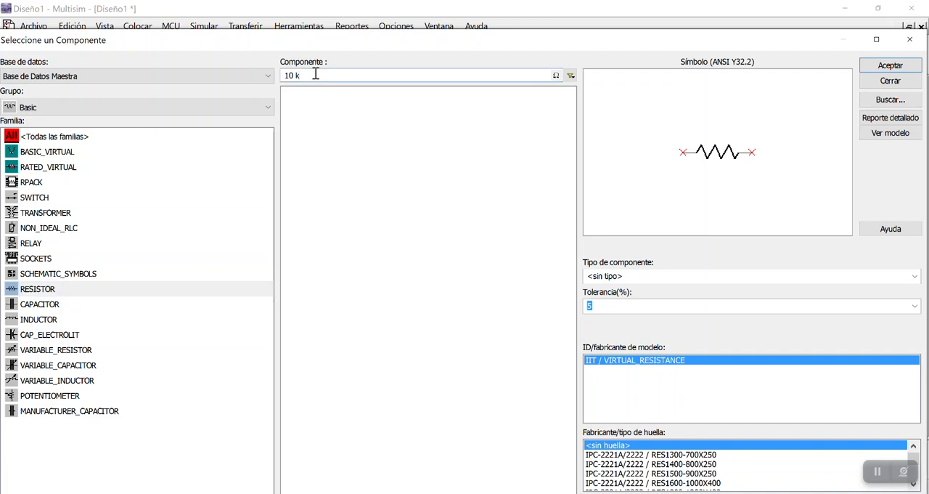
key(BackSpace)
key(BackSpace)
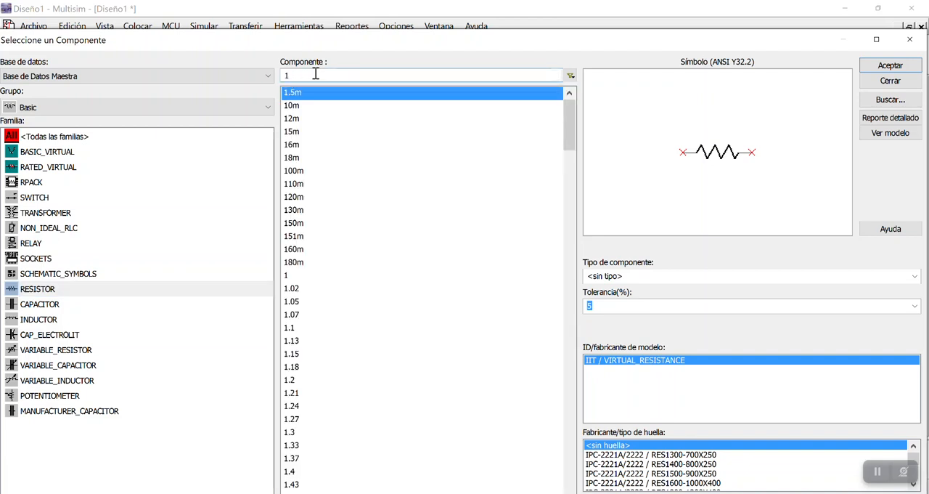
key(BackSpace)
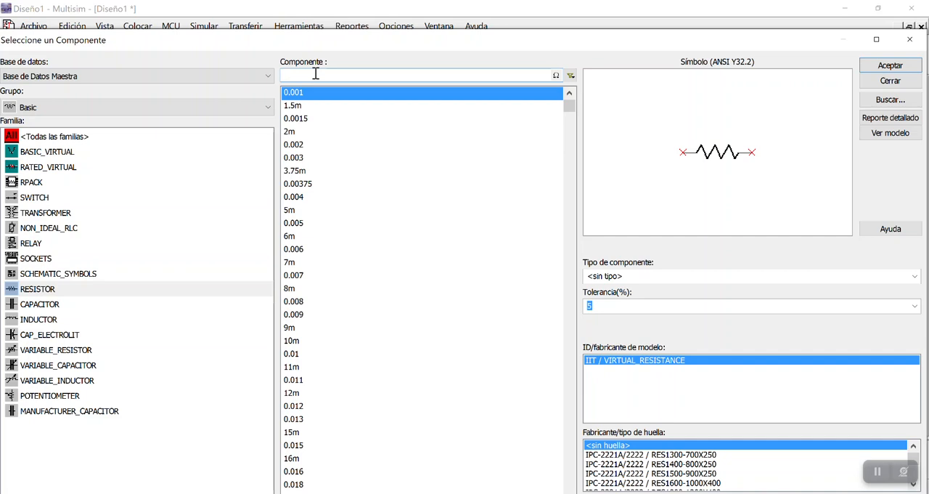
text(22 k)
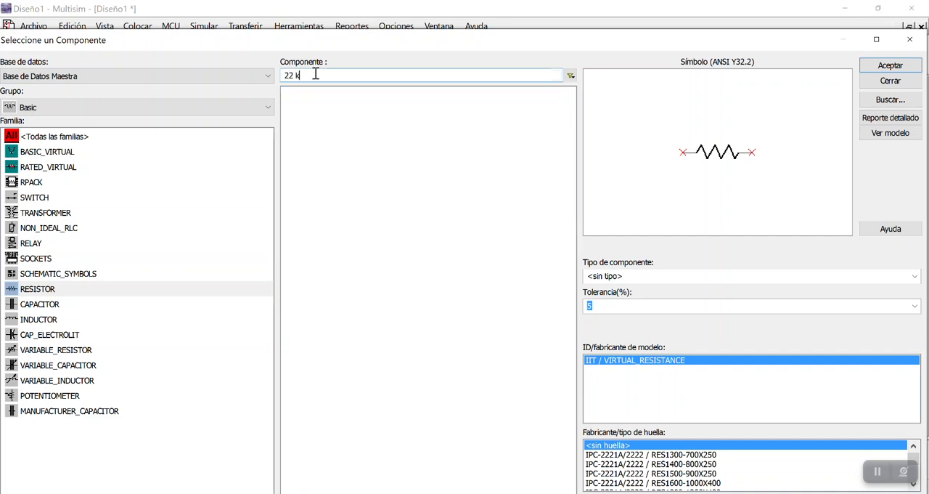
click(890, 65)
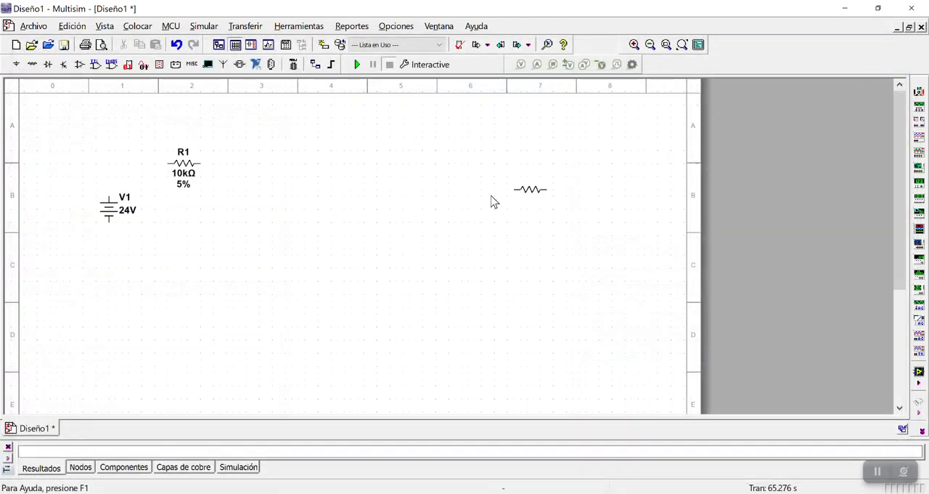
click(257, 164)
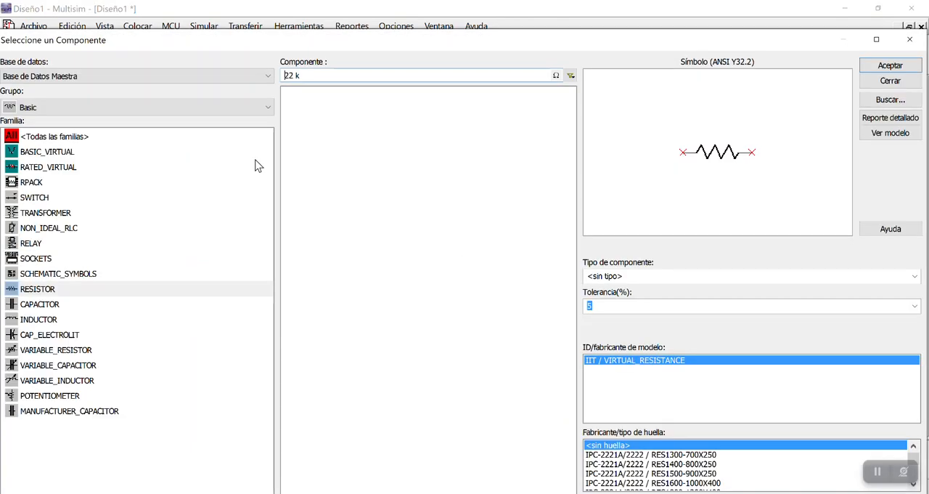
click(913, 45)
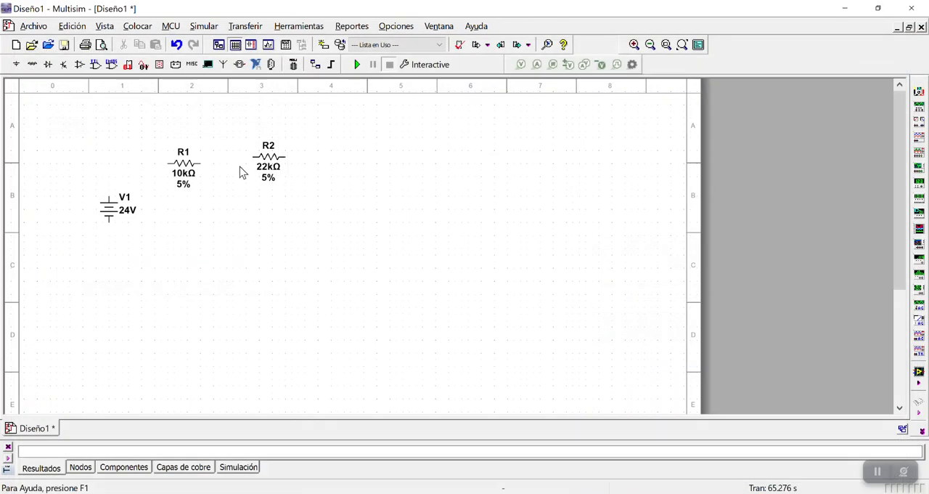
mouse_move(273, 160)
mouse_down()
mouse_move(267, 172)
mouse_move(262, 153)
mouse_up()
click(291, 207)
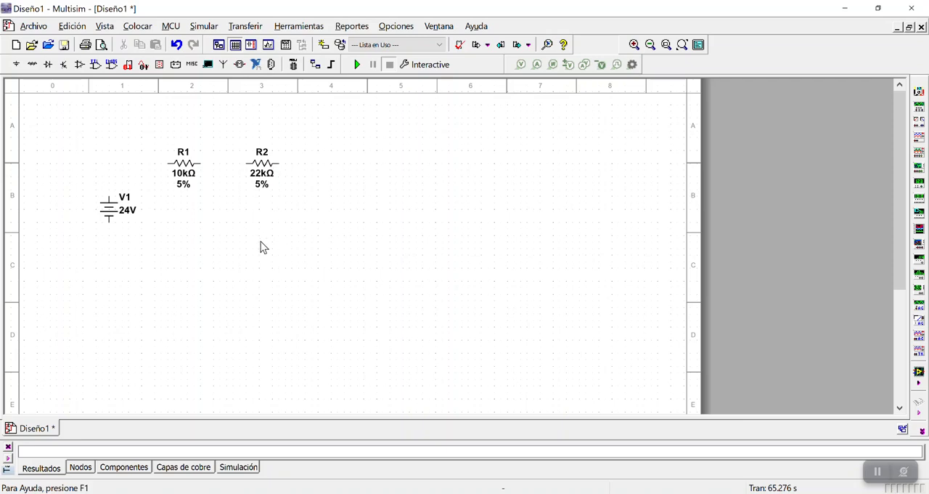
Place a 330 Ω resistor with 5 % tolerance below R1 and R2, midway between them
click(33, 65)
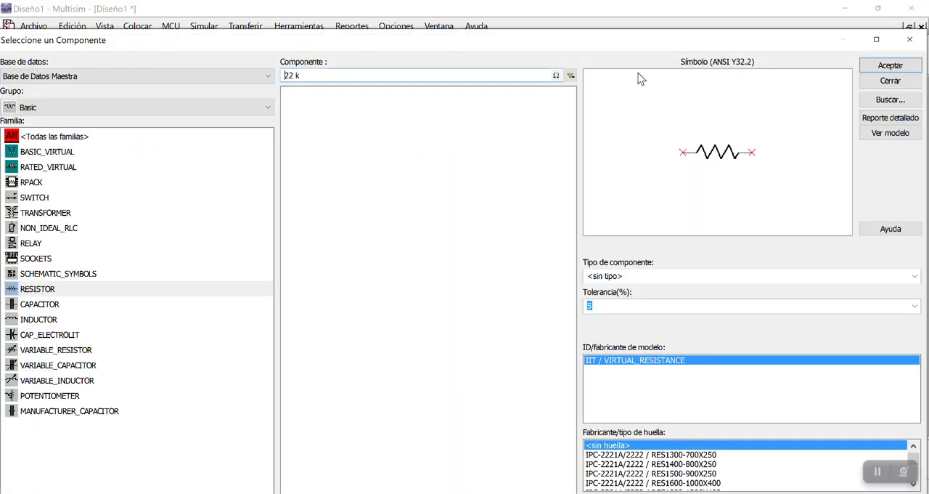
click(32, 288)
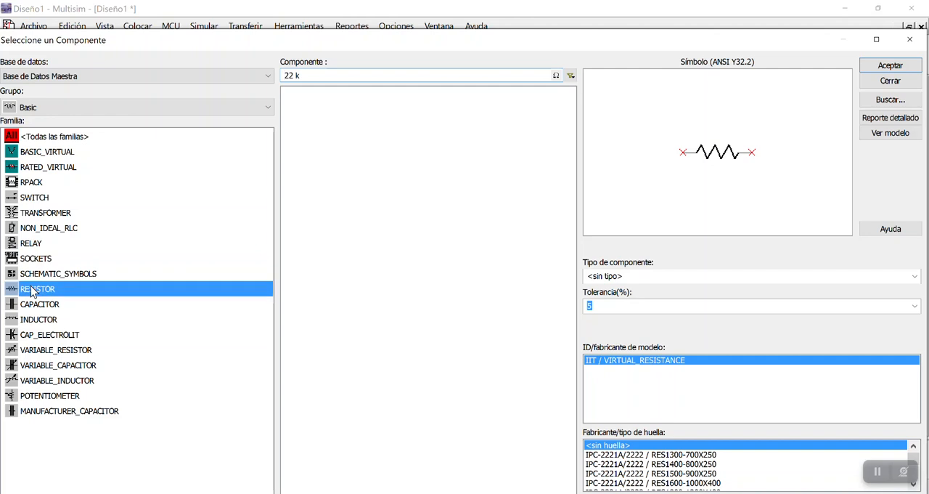
click(308, 76)
key(BackSpace)
key(BackSpace)
key(BackSpace)
key(BackSpace)
text(330)
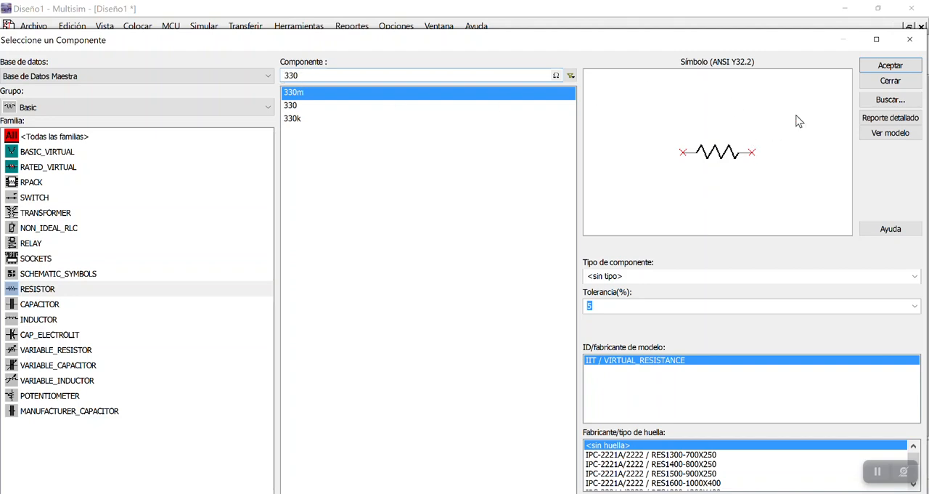
click(879, 69)
click(212, 232)
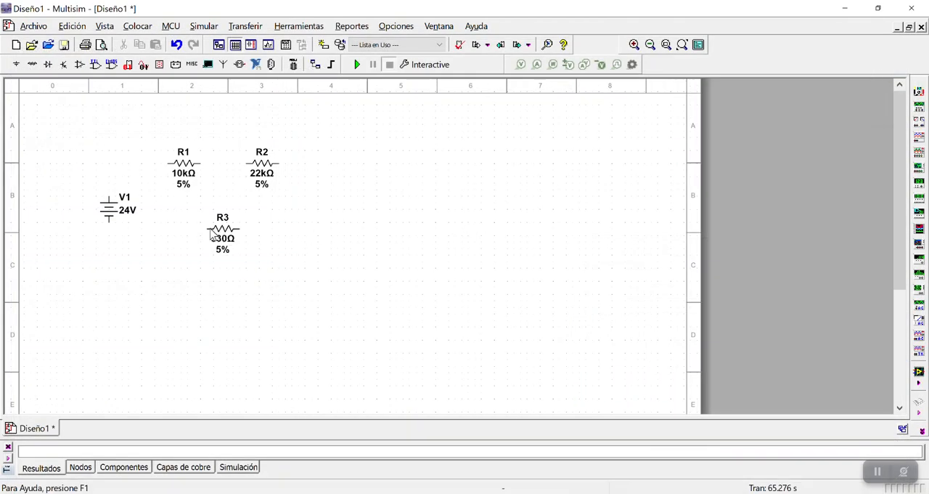
click(910, 42)
Place an analog GROUND component from the power sources directly below source V1
click(16, 64)
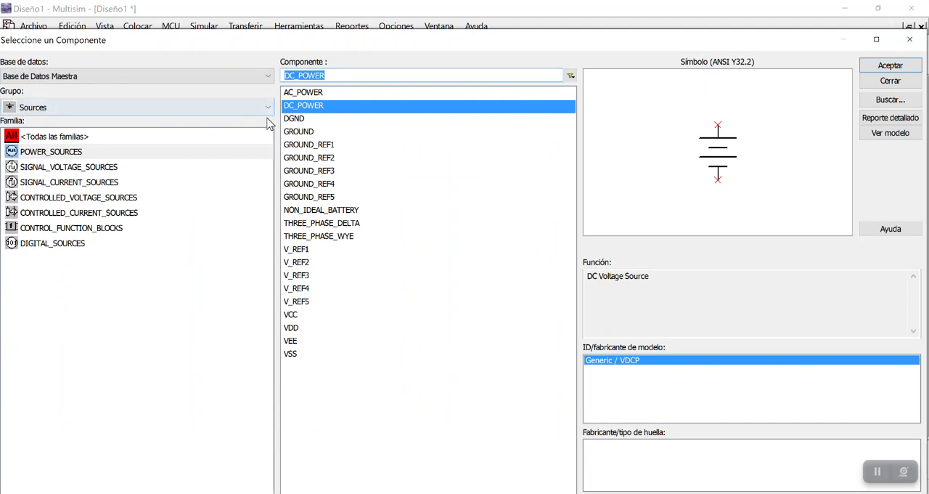
click(45, 155)
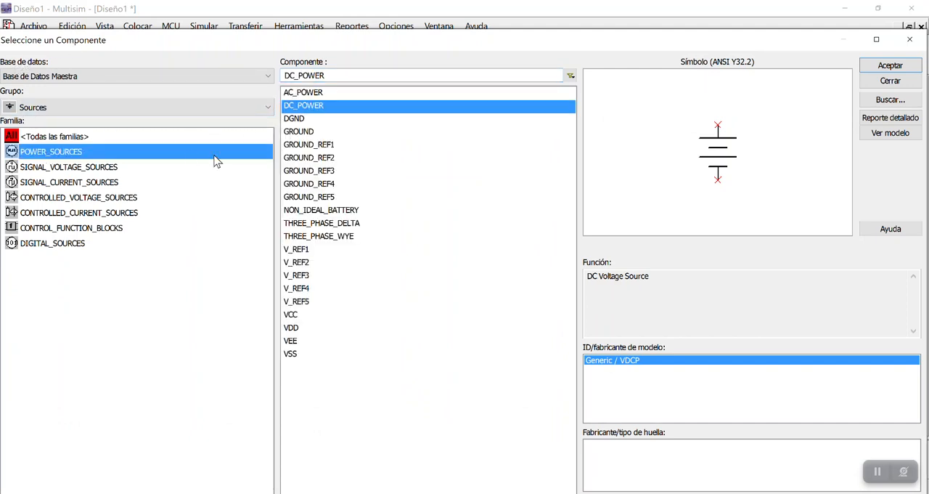
click(308, 135)
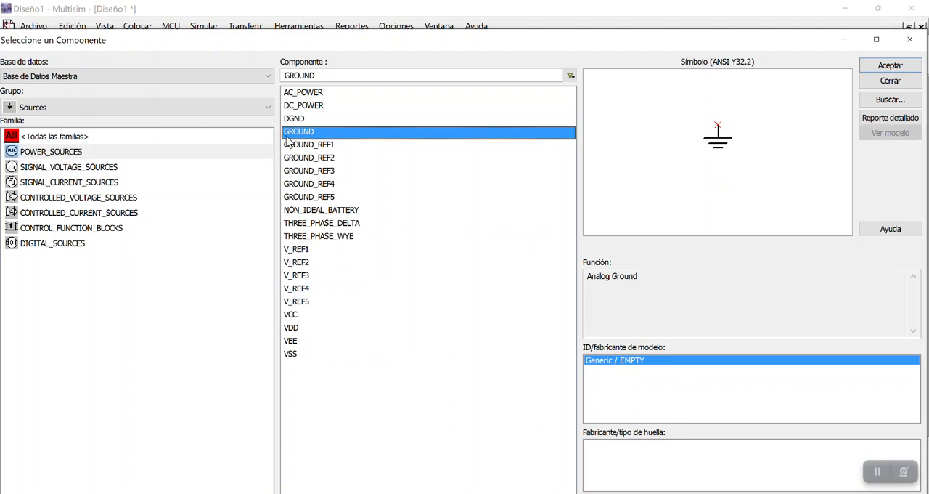
click(879, 68)
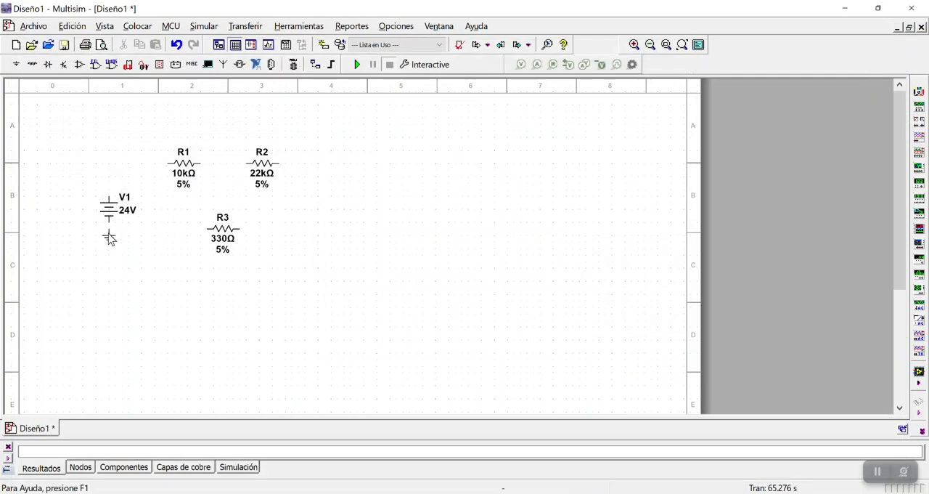
click(110, 260)
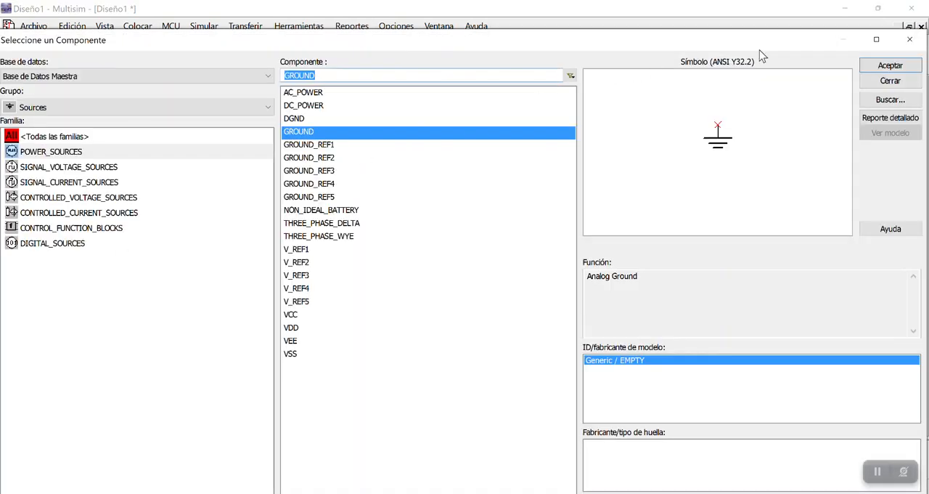
click(909, 43)
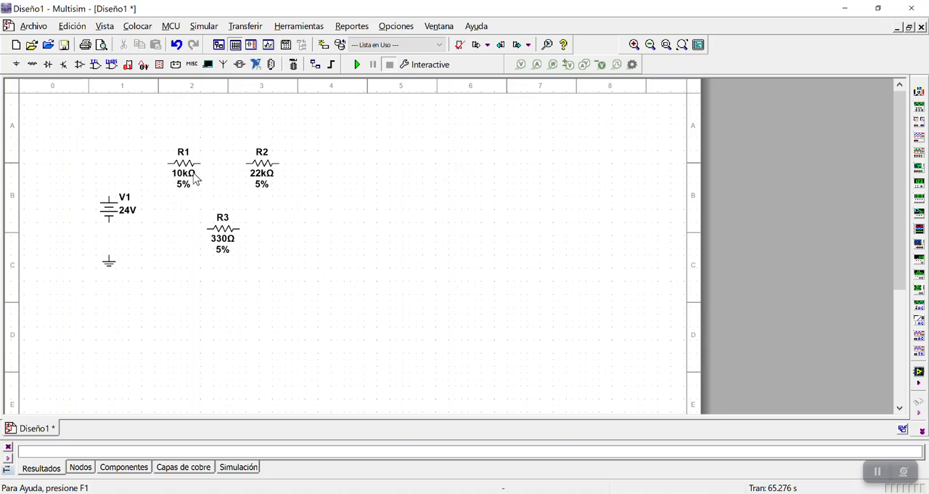
Move R1 up and R2 up and farther right, and wire V1's positive terminal to R1's left terminal
click(190, 166)
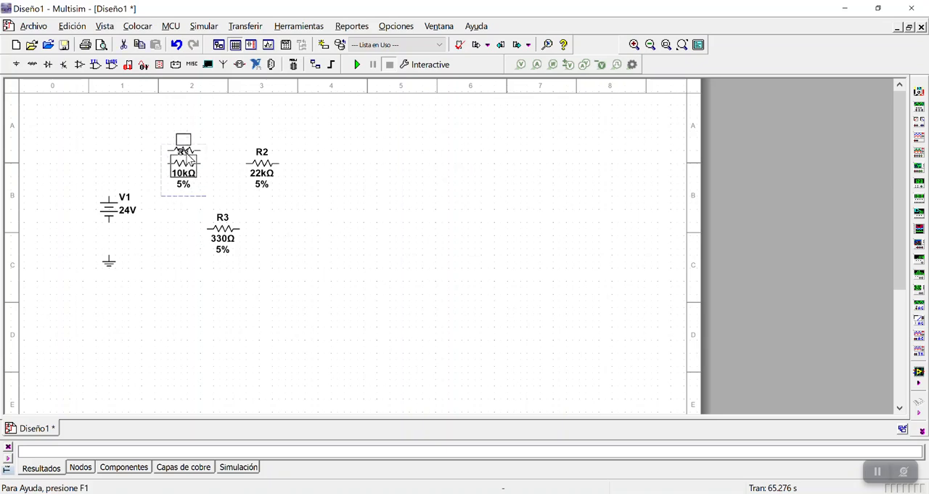
drag(293, 151, 295, 153)
click(295, 212)
drag(111, 197, 163, 152)
click(169, 151)
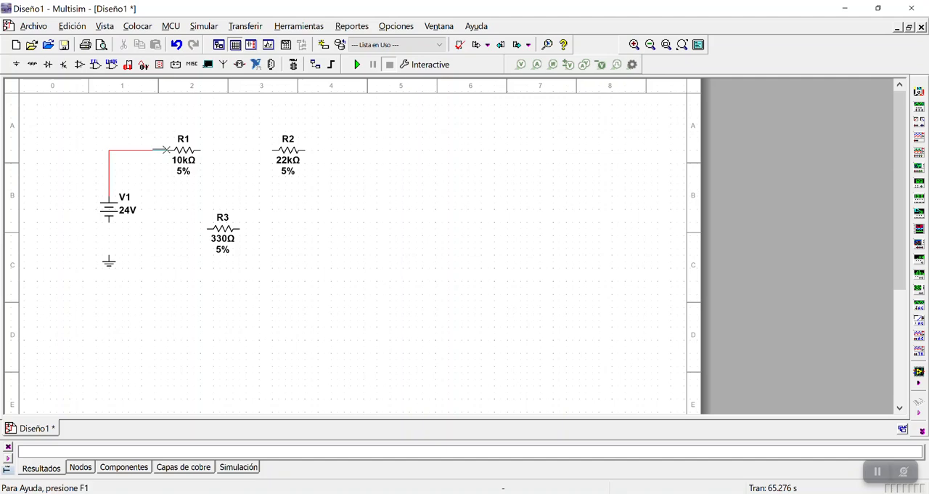
Shift R1 down and right, lower R2 into line with it, and wire R1's right terminal to R2's left terminal
click(203, 149)
drag(203, 147, 196, 166)
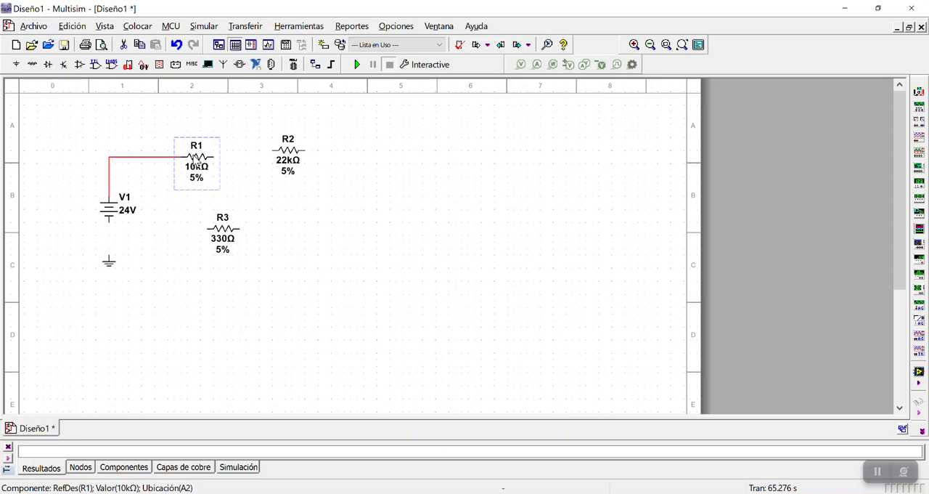
drag(289, 156, 288, 162)
click(271, 156)
click(212, 156)
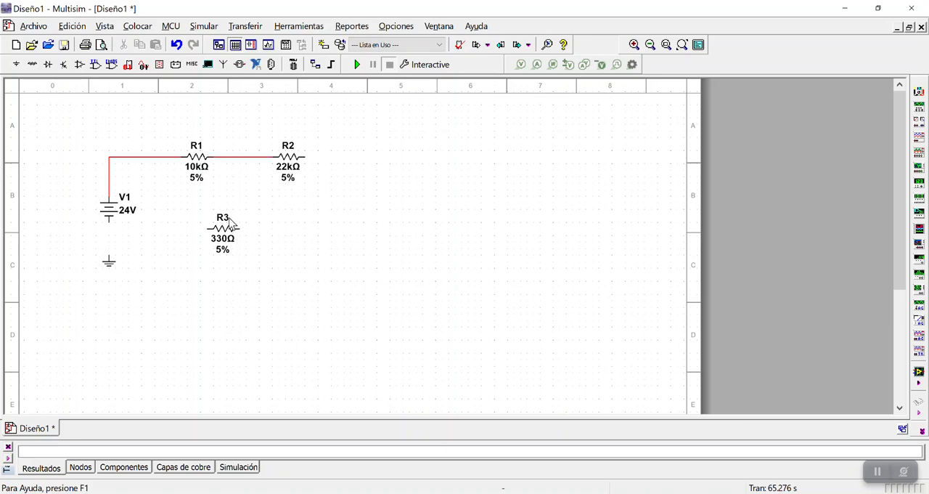
Close the series loop through R3, wiring R2's right terminal to R3's right and R3's left terminal to V1's grounded negative side
mouse_move(251, 249)
mouse_down()
mouse_move(284, 269)
mouse_move(242, 243)
mouse_up()
drag(294, 164, 313, 163)
click(336, 220)
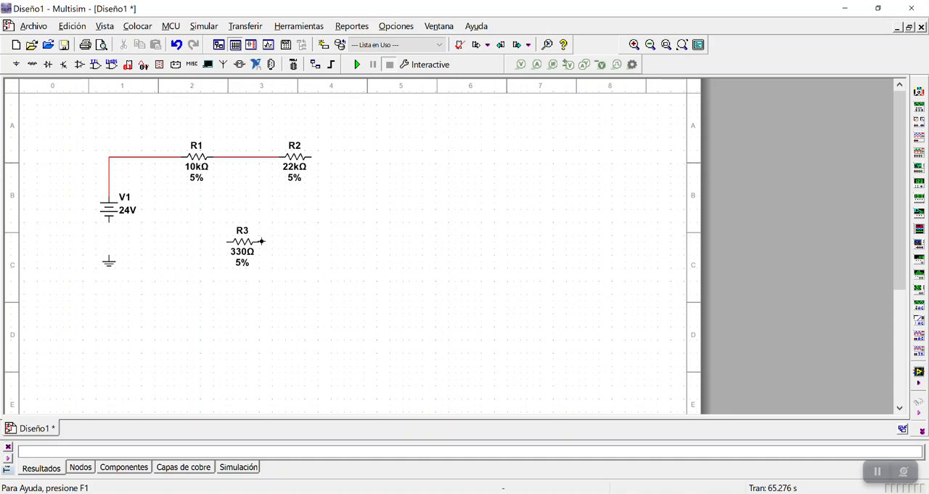
click(316, 156)
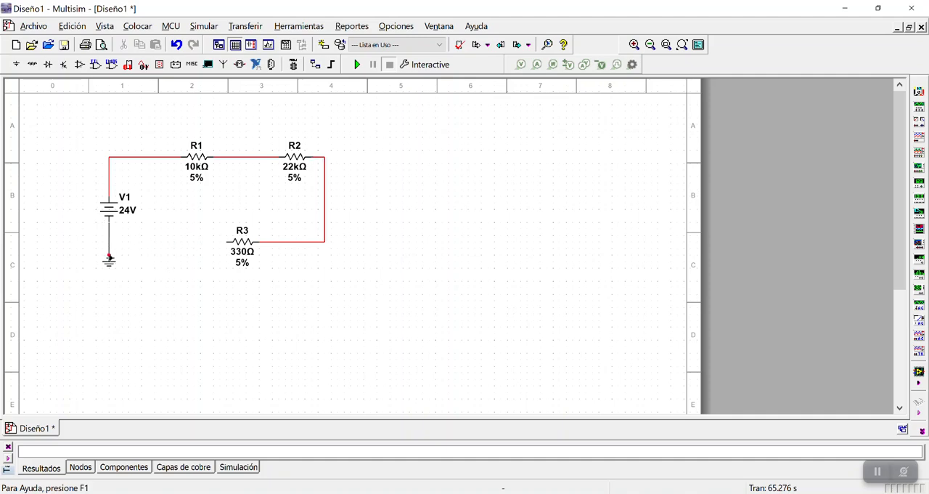
click(226, 242)
click(109, 242)
Tidy the loop by shifting R3 slightly left, its right-hand vertical wire outward and source V1 slightly up
drag(250, 249, 242, 249)
click(278, 284)
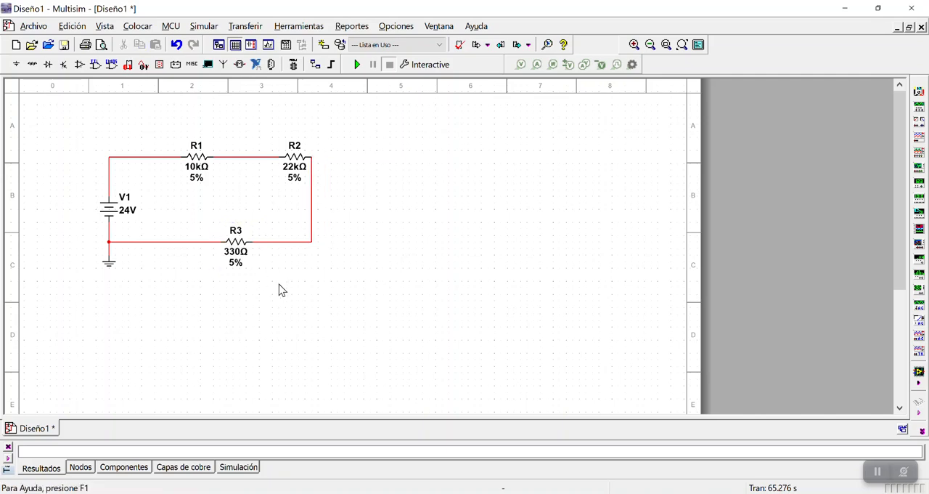
drag(313, 215, 324, 222)
drag(110, 212, 110, 199)
Move the whole circuit down and to the right on the sheet to make room above it
click(67, 184)
drag(69, 104, 379, 332)
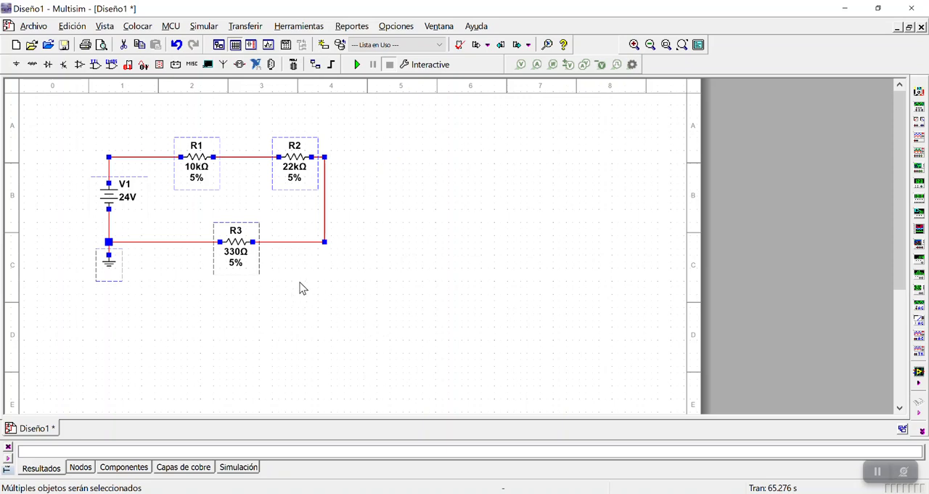
drag(241, 258, 273, 285)
click(416, 303)
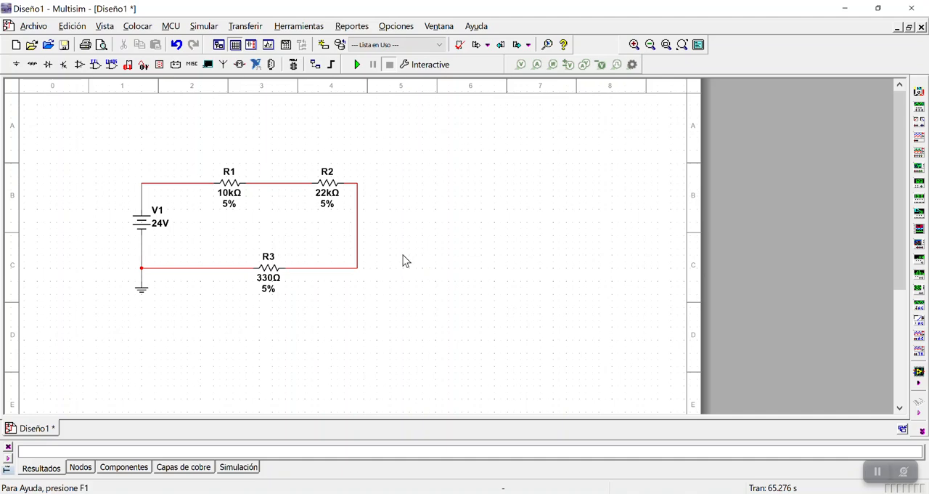
Place one multimeter above R1 and another above R2
click(919, 91)
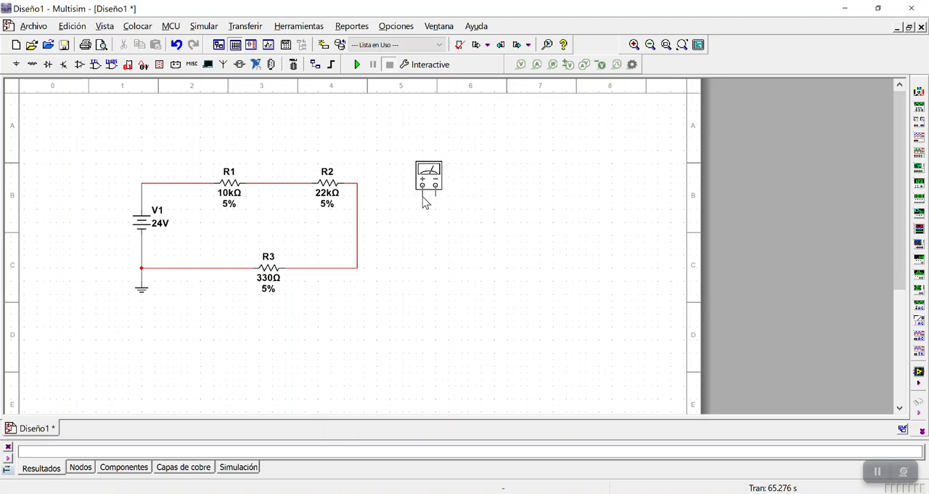
click(220, 143)
click(919, 91)
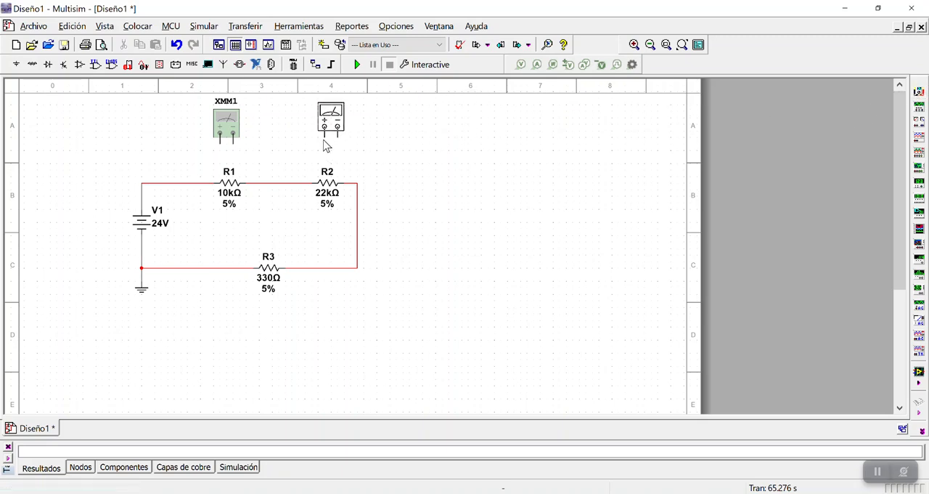
click(324, 145)
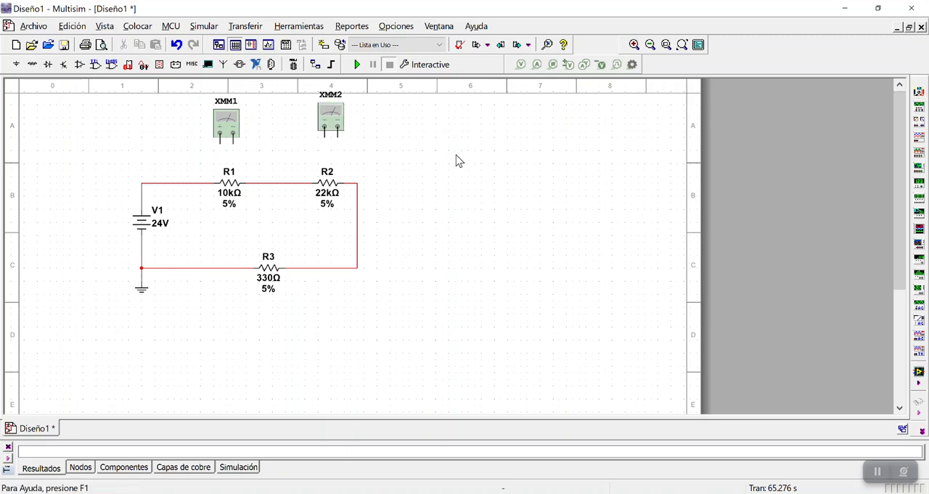
Place a multimeter below R3 with some clearance and another above and slightly left of source V1
click(918, 91)
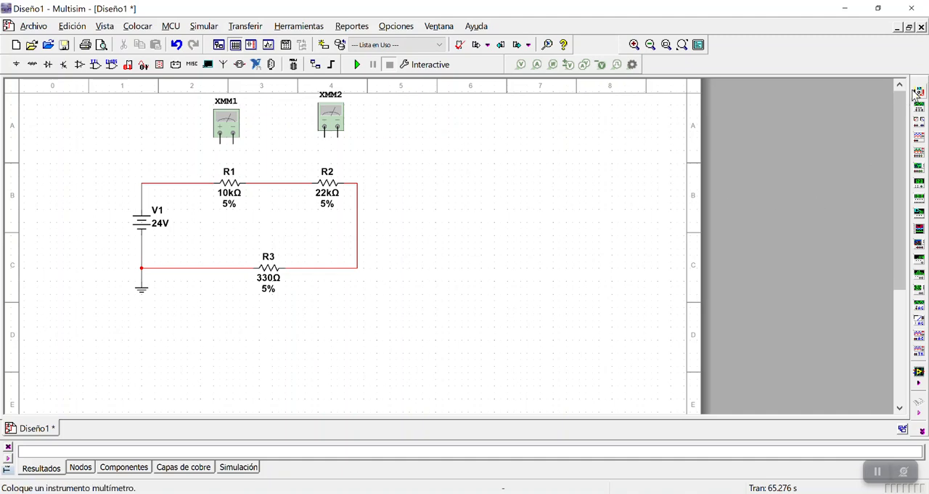
click(265, 347)
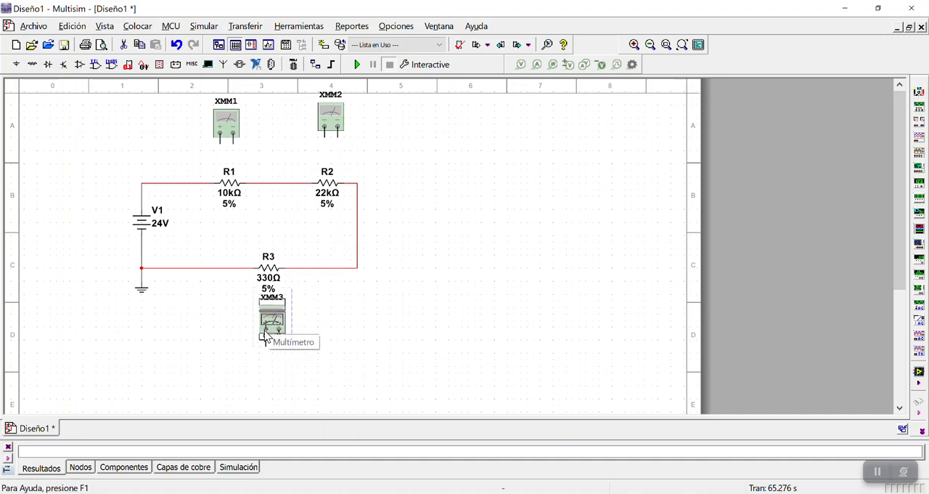
drag(269, 328, 269, 342)
click(369, 297)
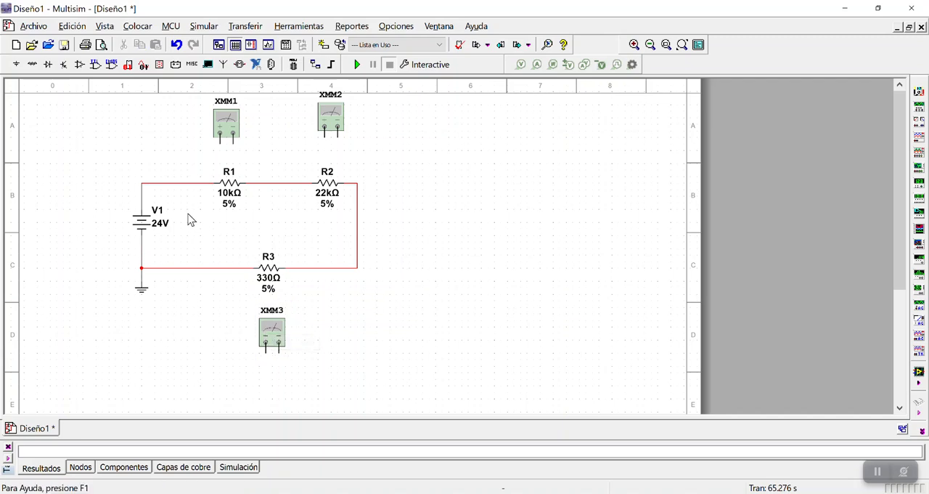
click(919, 93)
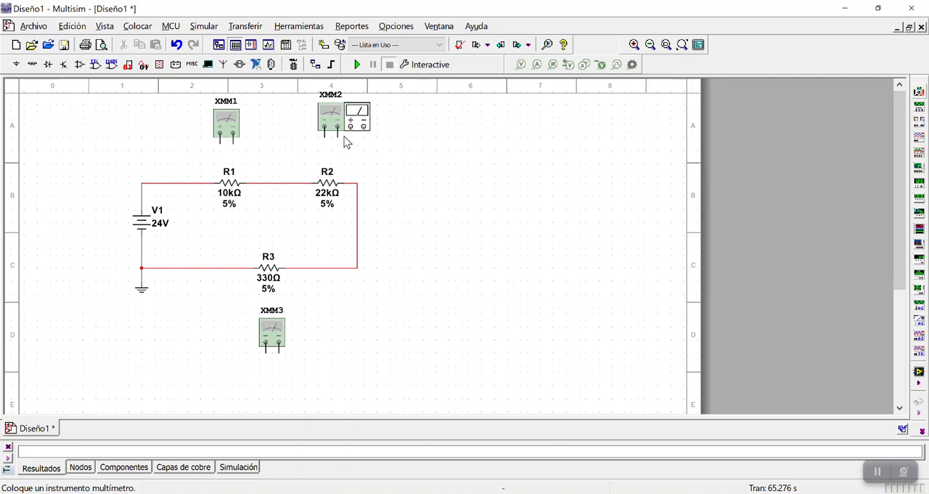
click(121, 167)
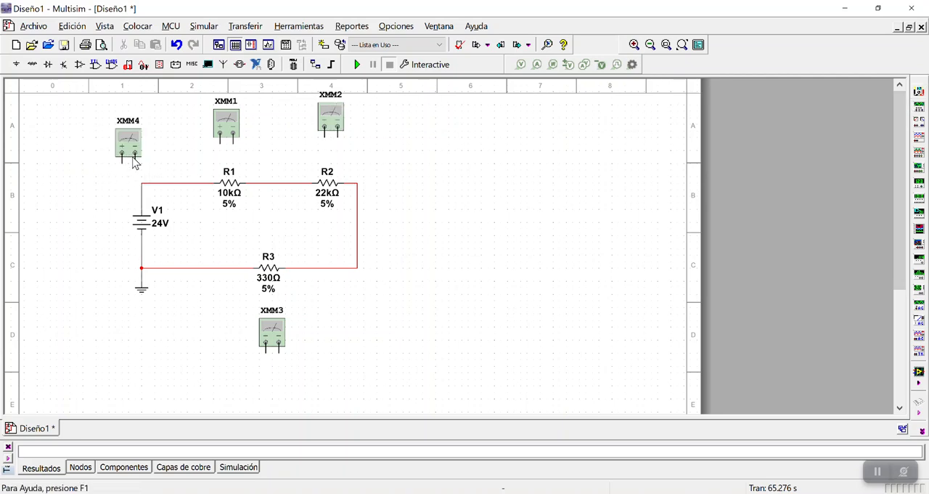
Connect multimeter XMM1 in parallel with R1, positive terminal on the resistor's left side and negative on its right
click(220, 136)
click(200, 183)
click(252, 182)
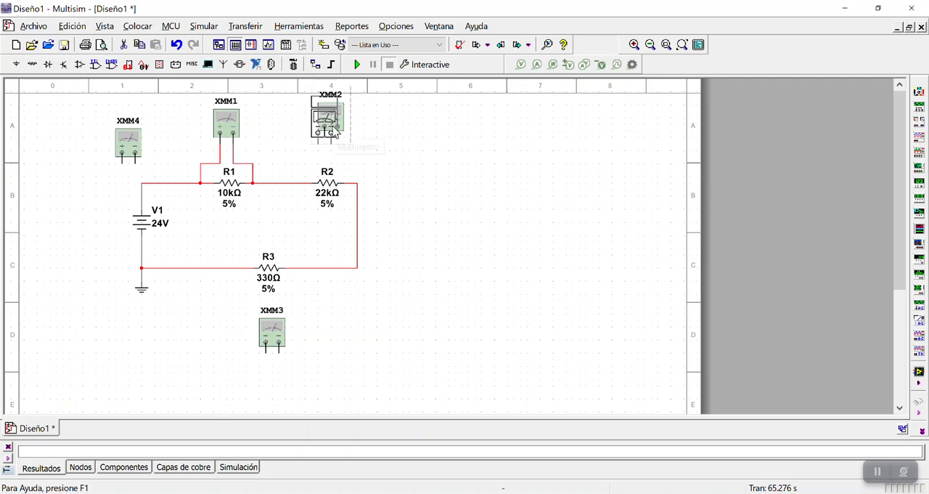
Move multimeter XMM2 slightly down and left, and connect it in parallel with R2, positive terminal on the left
drag(328, 131, 322, 137)
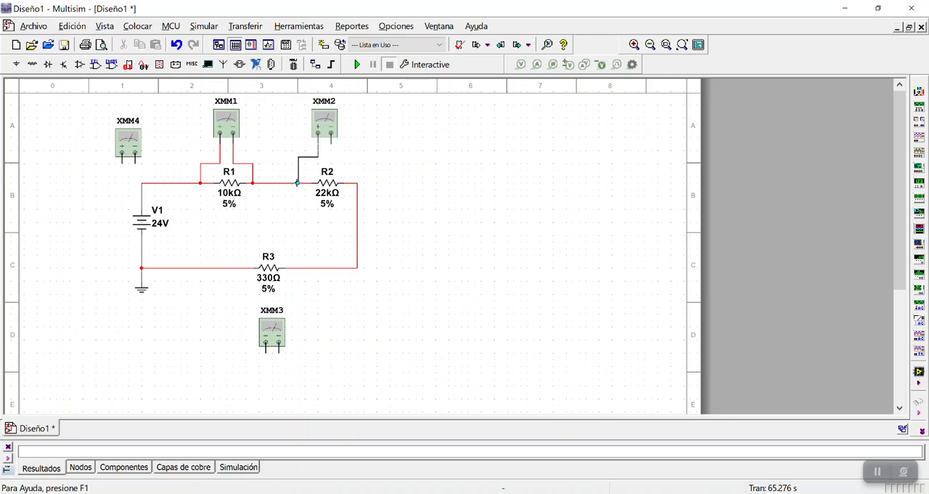
click(297, 183)
click(352, 183)
Connect multimeter XMM3 in parallel with R3, positive terminal on the left, and lower its two horizontal wire segments slightly
click(265, 353)
click(240, 269)
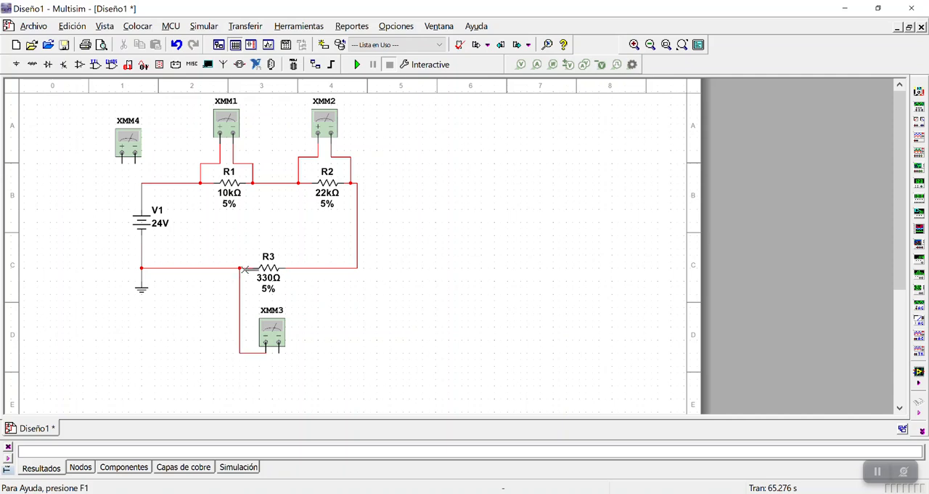
click(279, 353)
click(303, 268)
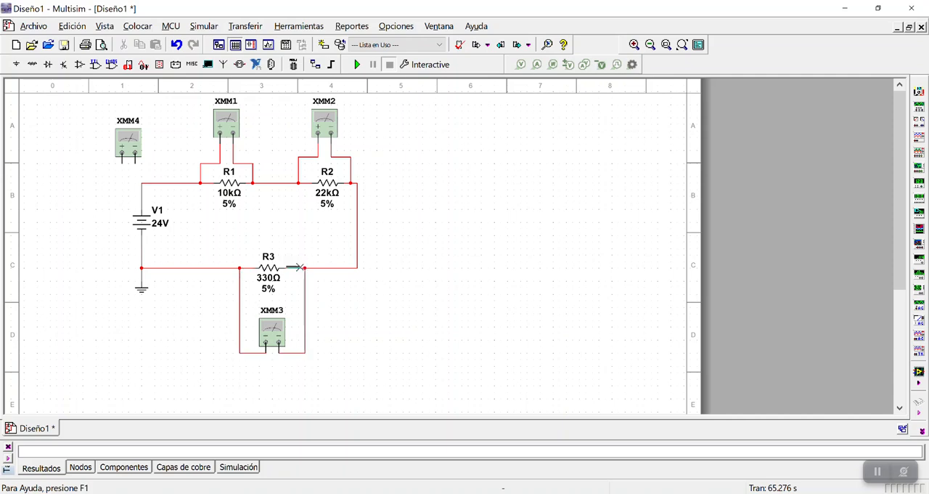
click(253, 354)
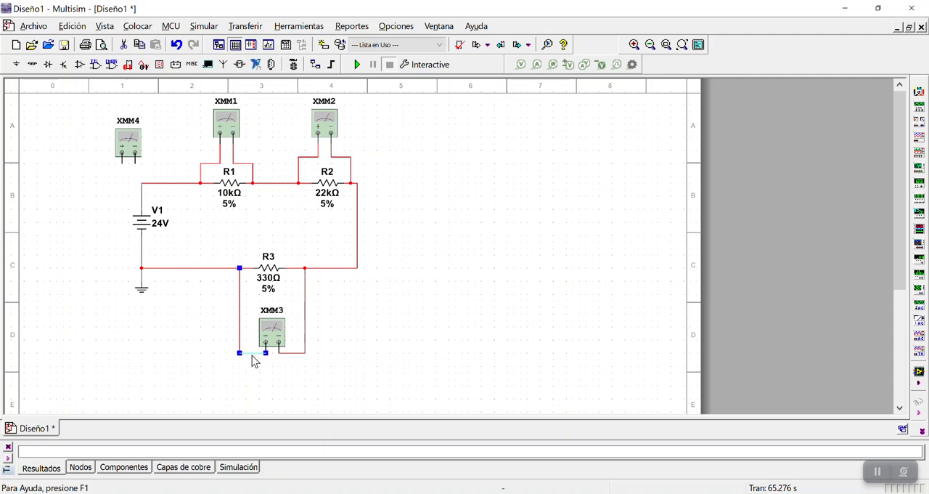
click(295, 355)
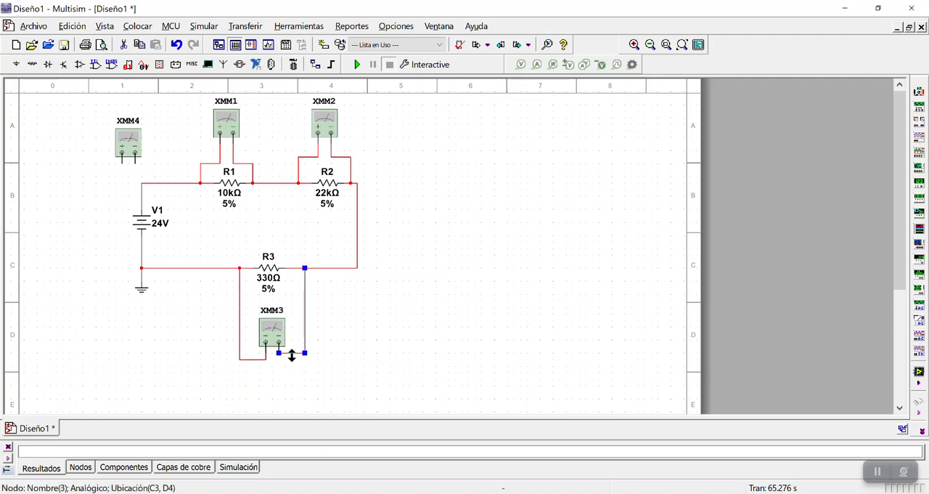
click(362, 350)
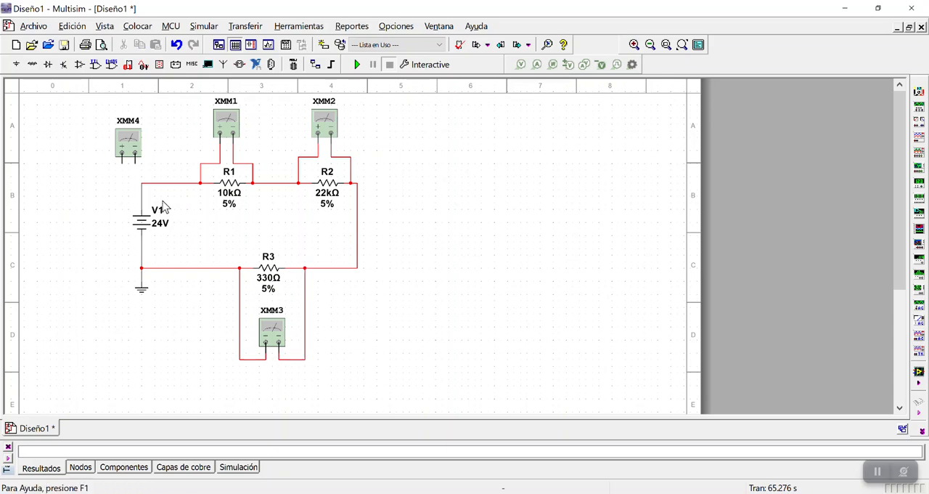
Check that multimeters XMM1 and XMM2 are set to measure DC voltage
double_click(230, 128)
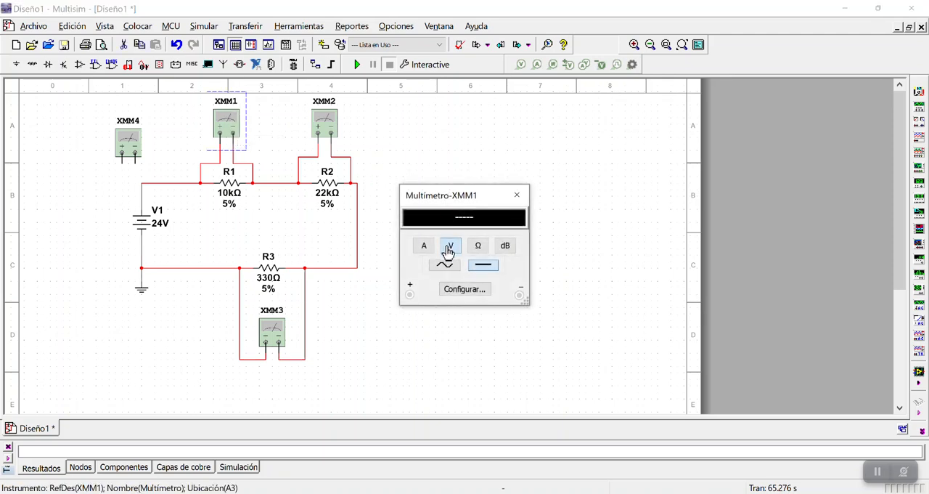
click(516, 194)
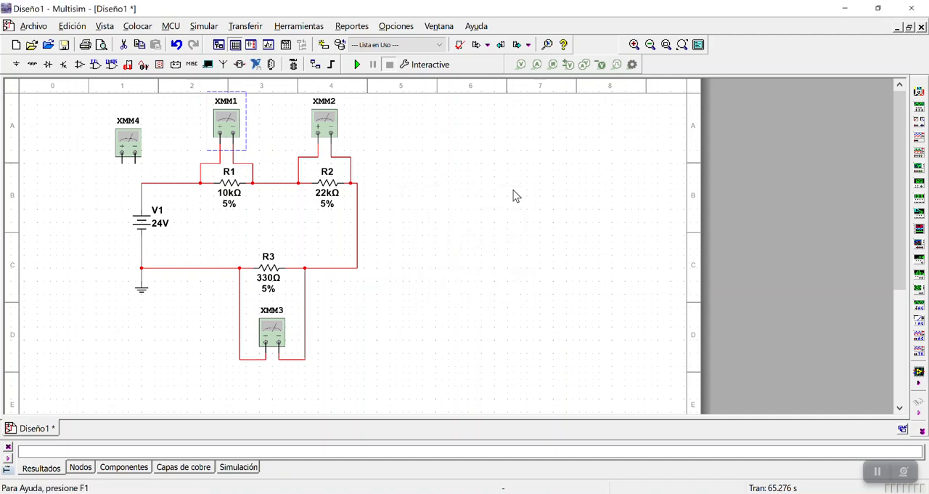
double_click(325, 129)
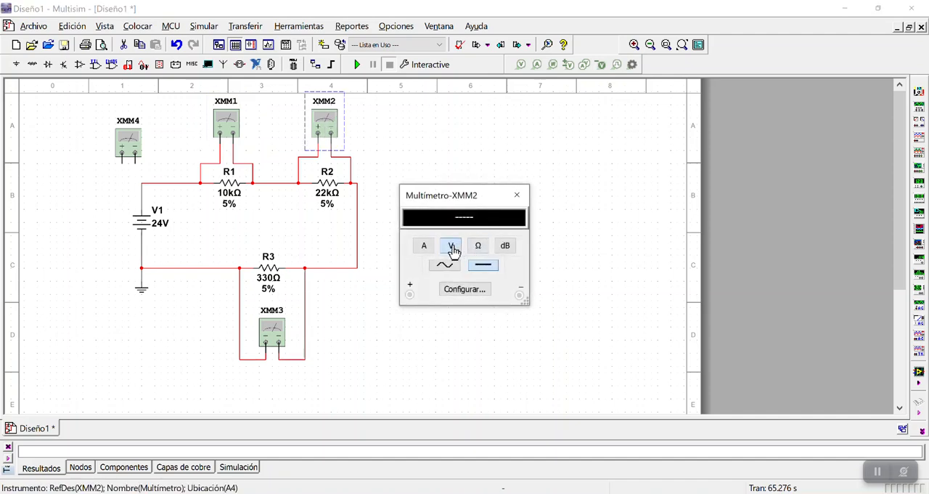
click(517, 196)
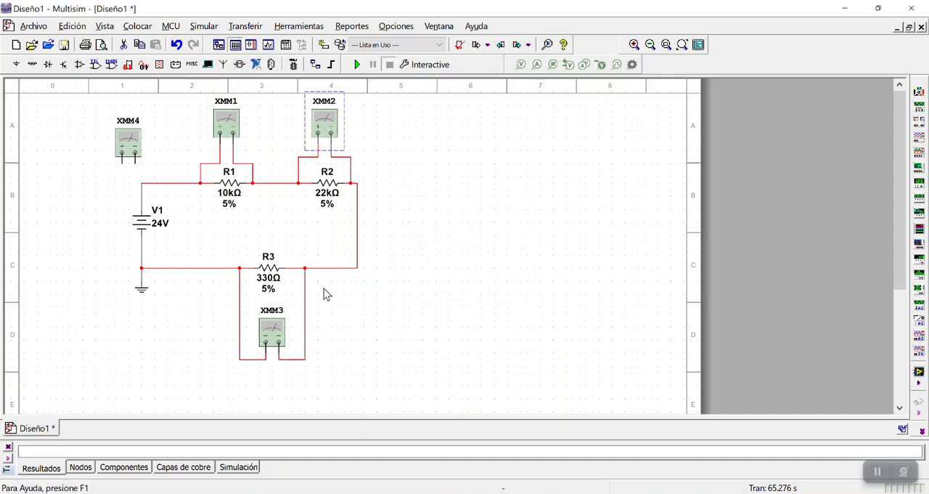
Check that multimeter XMM3 is set to DC voltage, and set multimeter XMM4 to measure DC current
double_click(271, 331)
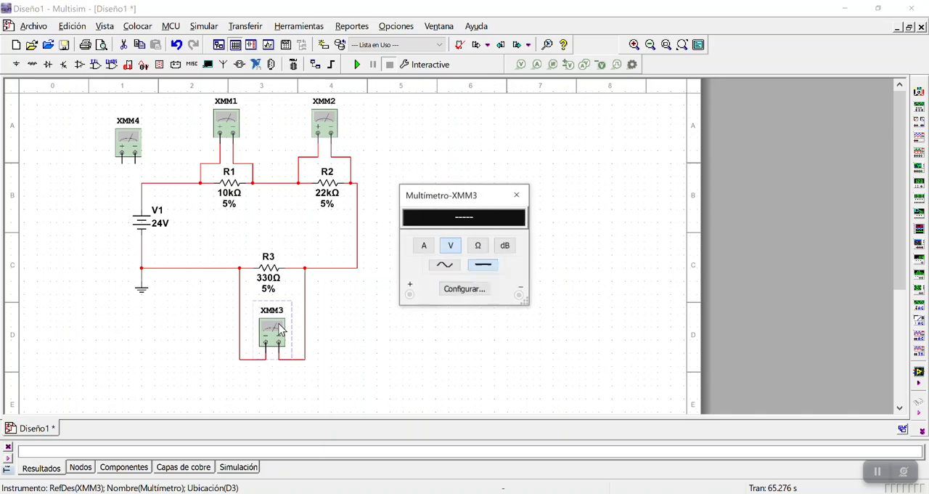
click(517, 194)
click(126, 141)
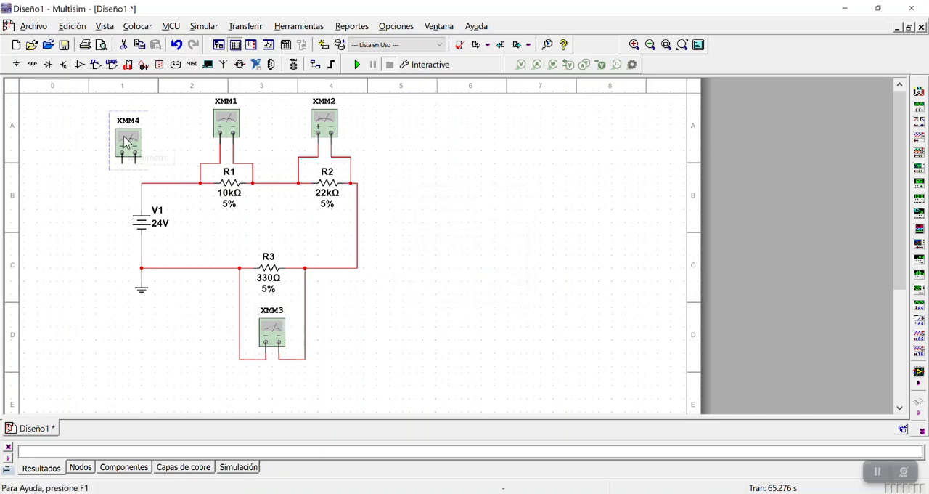
drag(127, 146, 162, 150)
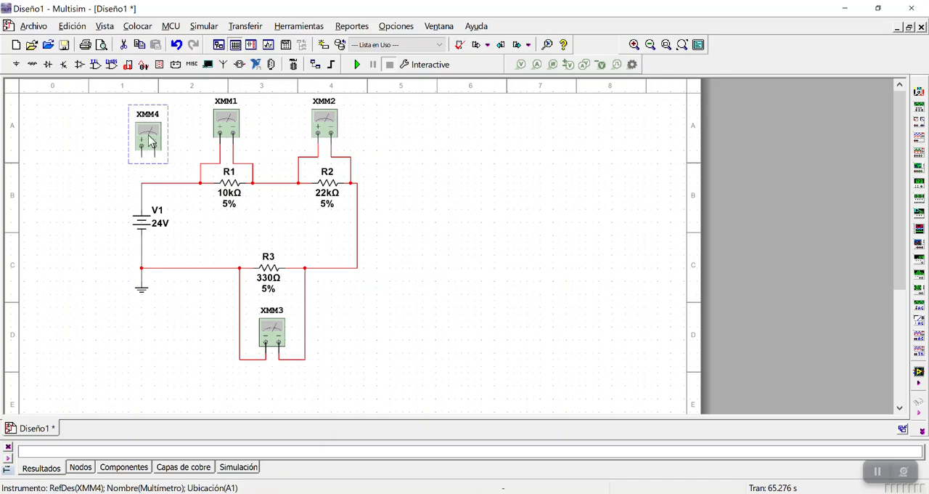
double_click(153, 139)
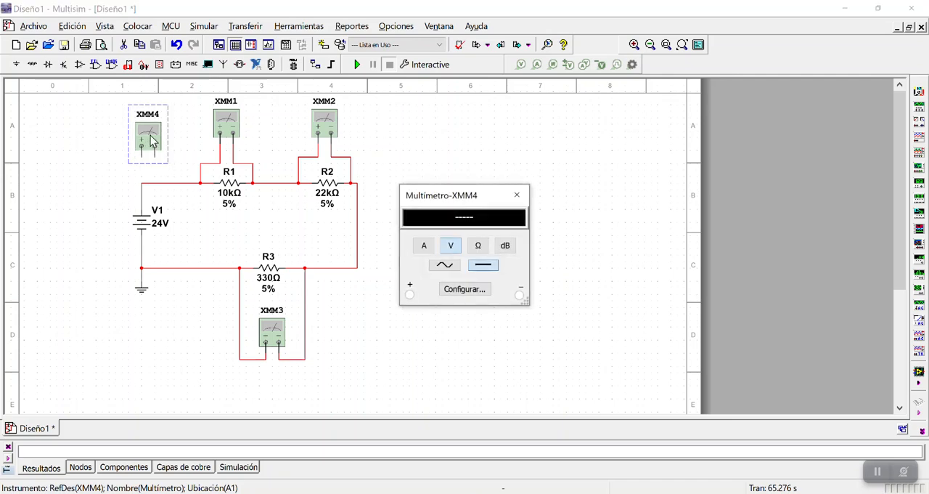
click(424, 247)
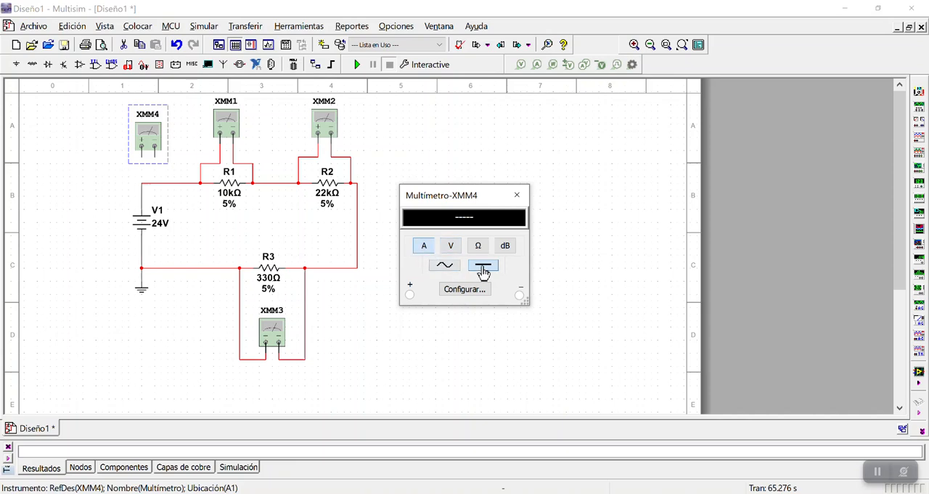
click(517, 195)
click(494, 191)
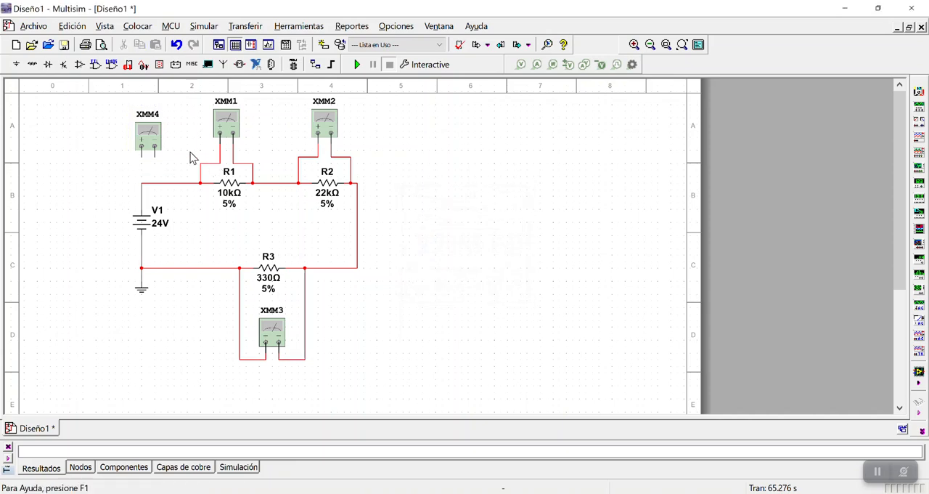
Move multimeter XMM4 slightly right, above the wire between V1 and R1, and delete that wire
drag(146, 138, 154, 141)
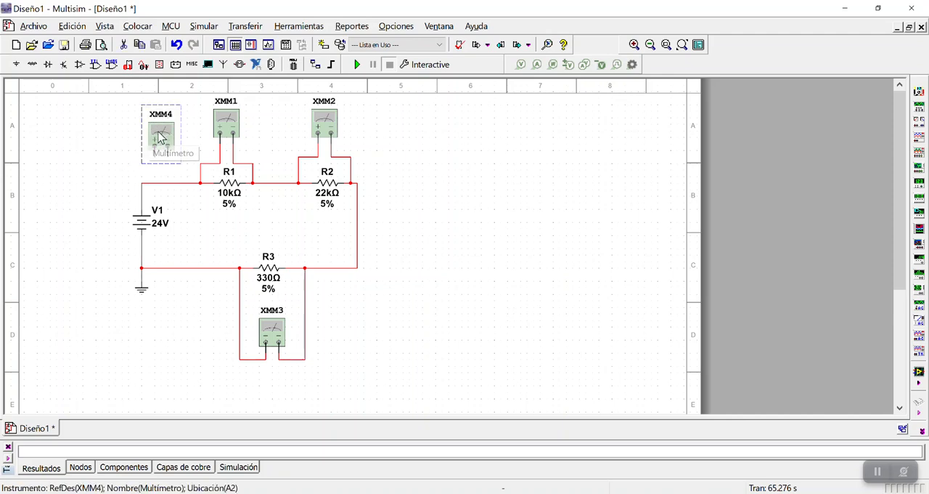
click(96, 172)
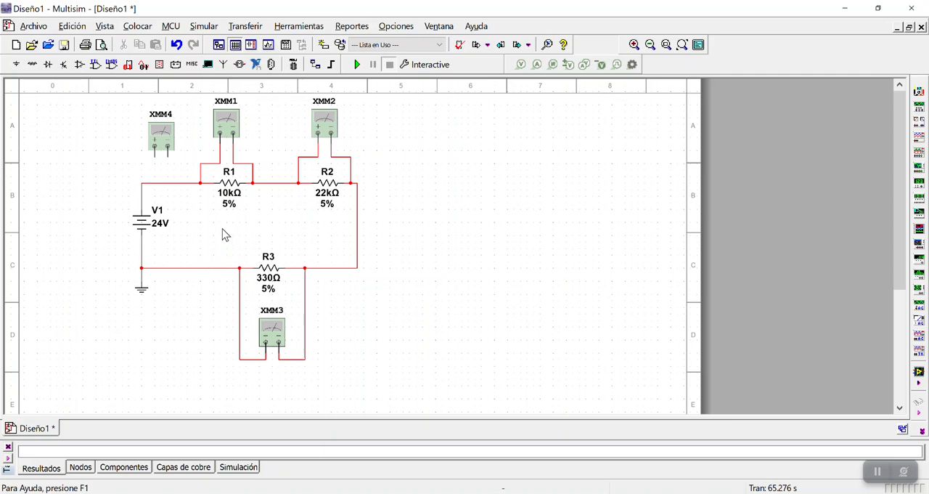
click(152, 183)
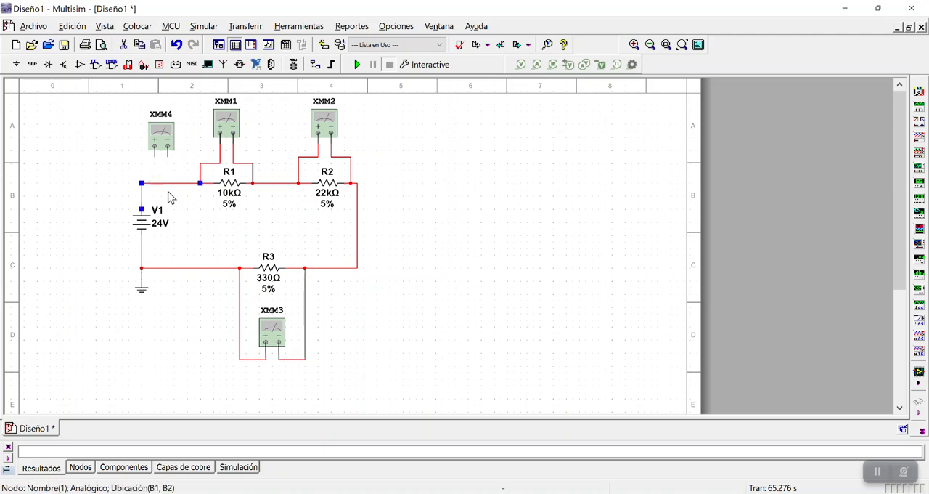
key(Delete)
Connect multimeter XMM4 in series between V1's positive terminal and R1, lower it slightly, and realign its wire to V1 with the top line
click(154, 147)
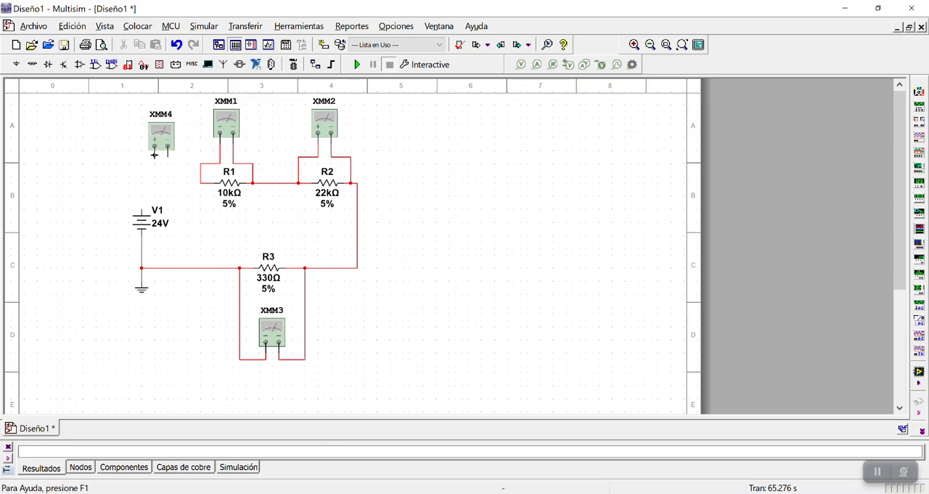
click(142, 209)
drag(156, 136, 154, 144)
click(100, 143)
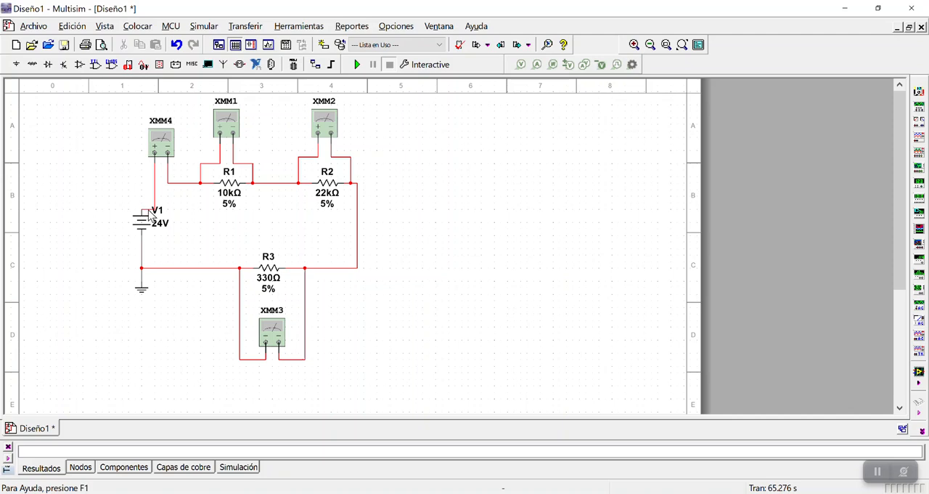
click(151, 209)
drag(149, 196, 137, 196)
click(105, 152)
Run the simulation and display multimeter XMM1's voltage reading in the free area right of the circuit
click(358, 65)
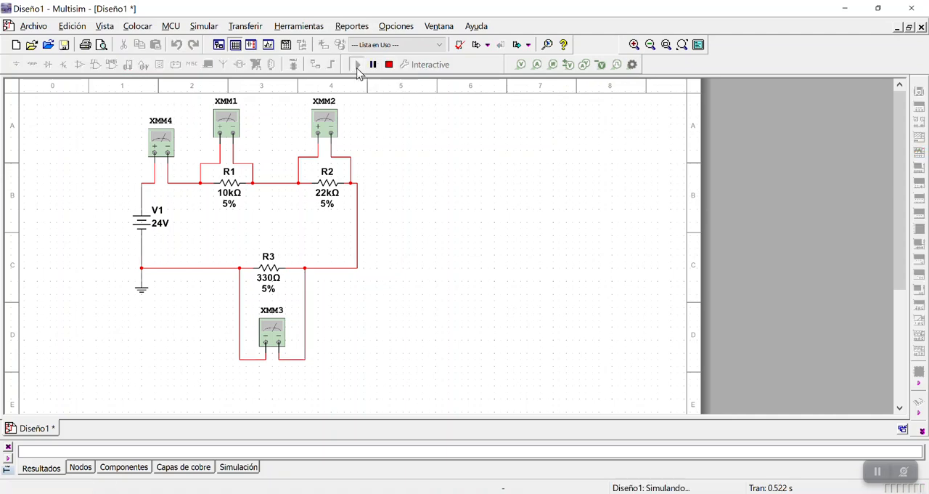
double_click(225, 129)
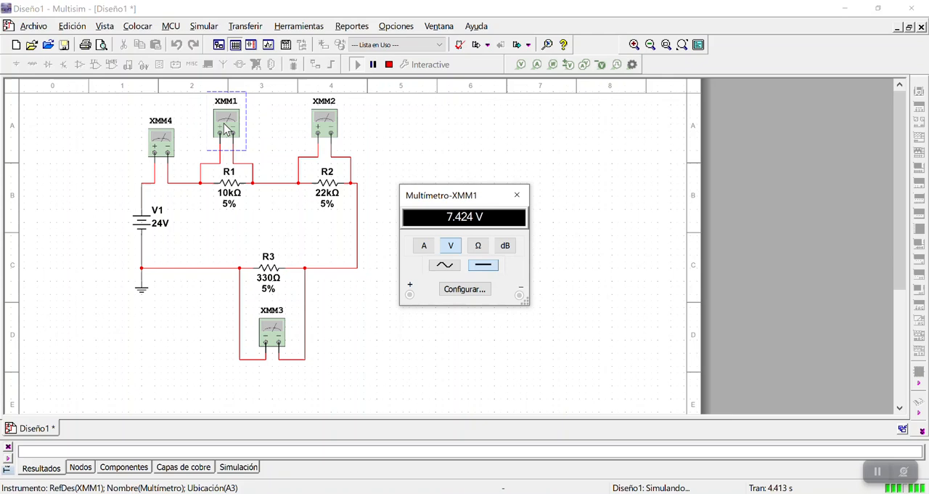
drag(448, 199, 437, 137)
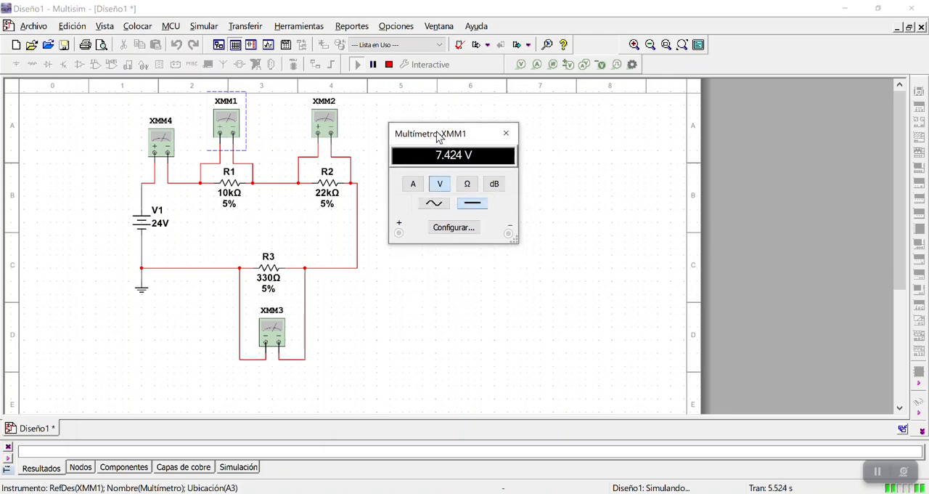
click(439, 139)
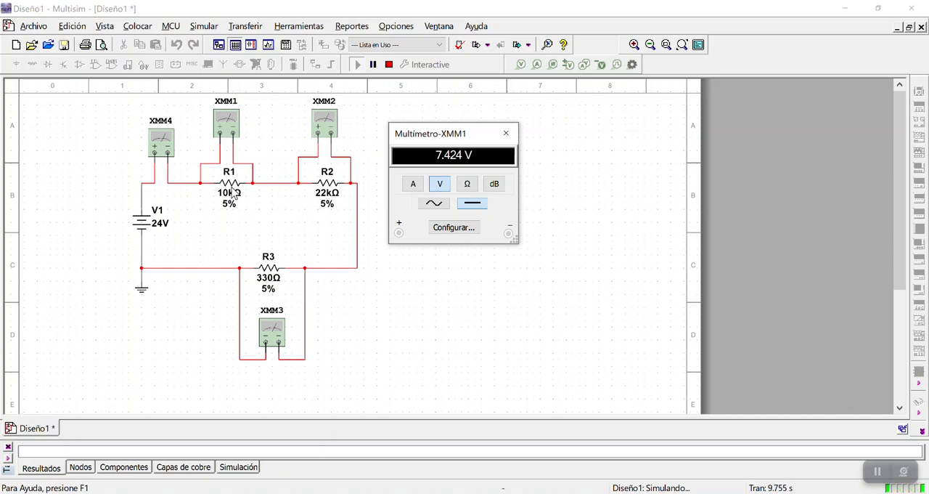
Display multimeter XMM2's voltage reading and place it beside the XMM1 reading
click(324, 123)
double_click(325, 123)
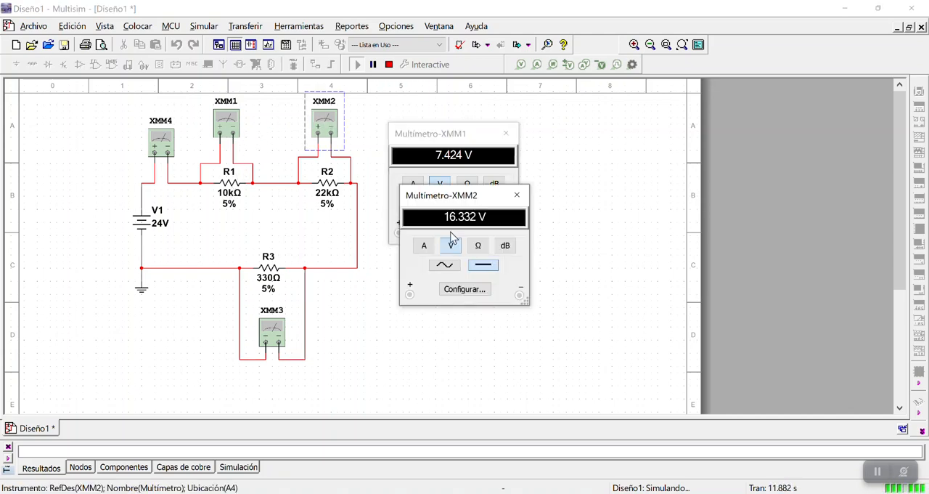
drag(459, 200, 593, 143)
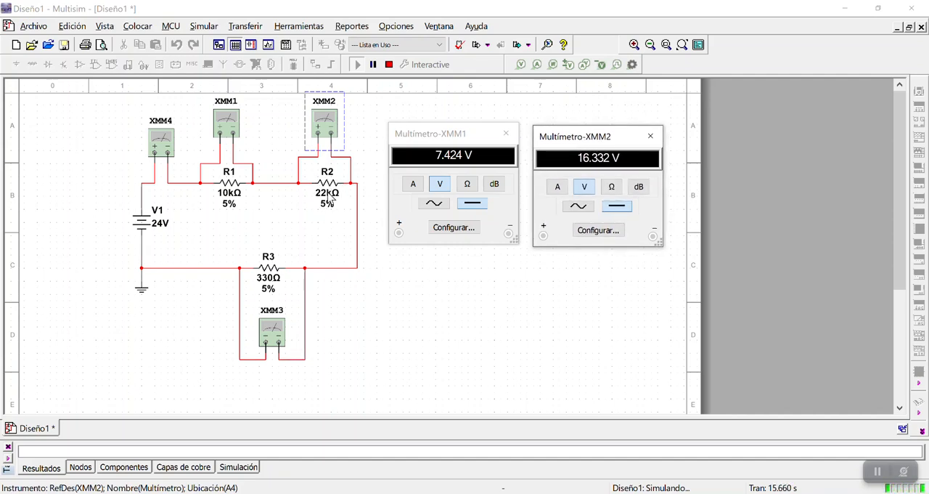
click(356, 125)
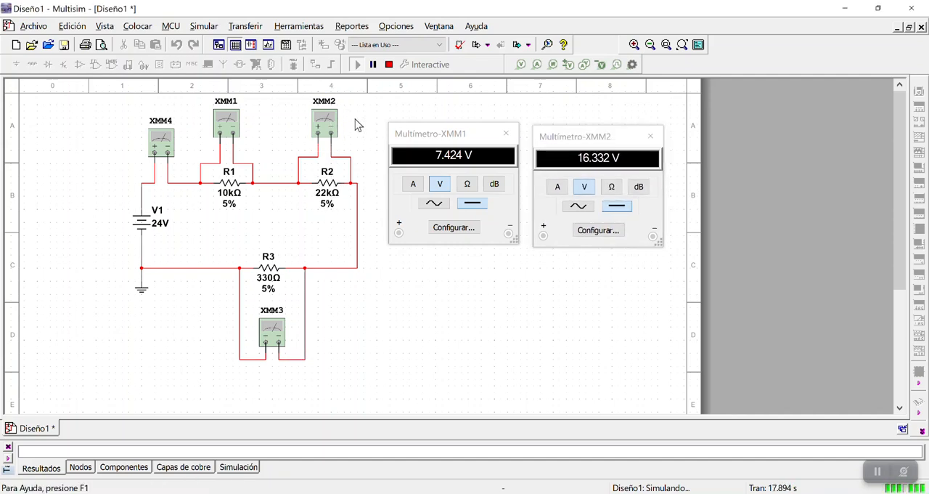
Display multimeter XMM3's voltage reading below the XMM1 reading, and examine its value and sign
double_click(275, 331)
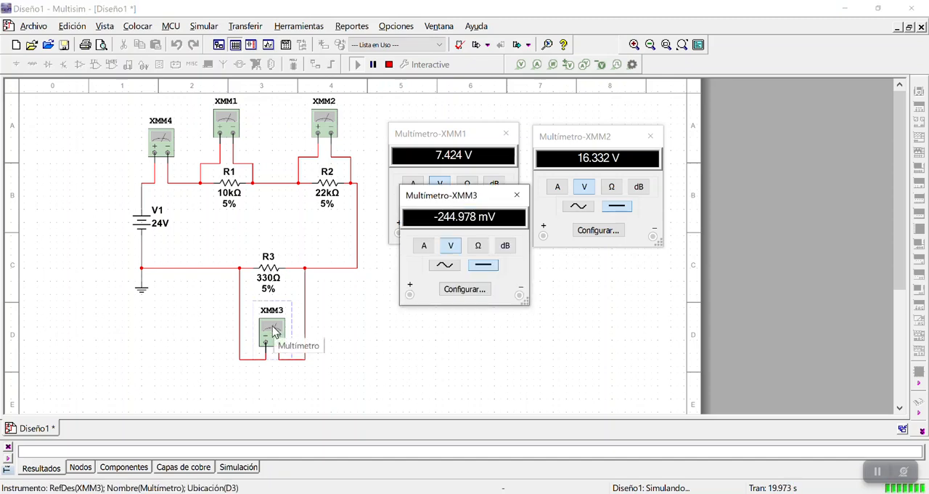
drag(467, 196, 454, 284)
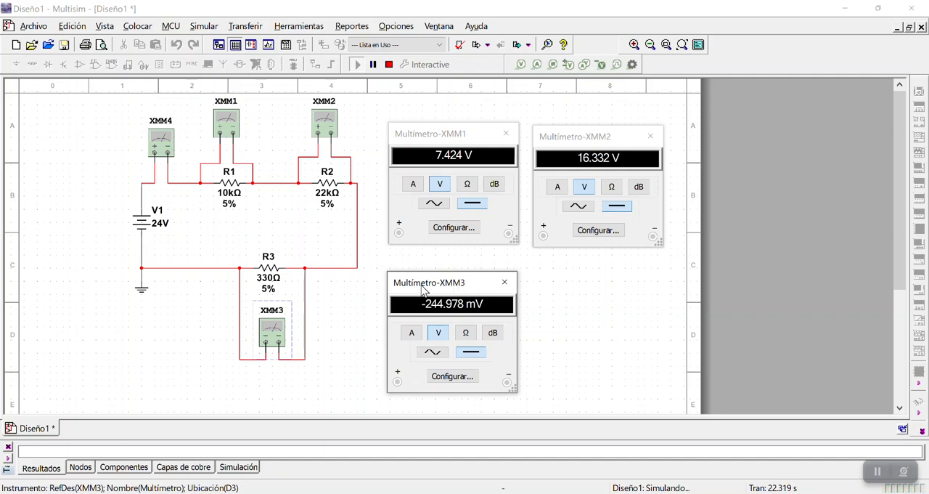
click(378, 299)
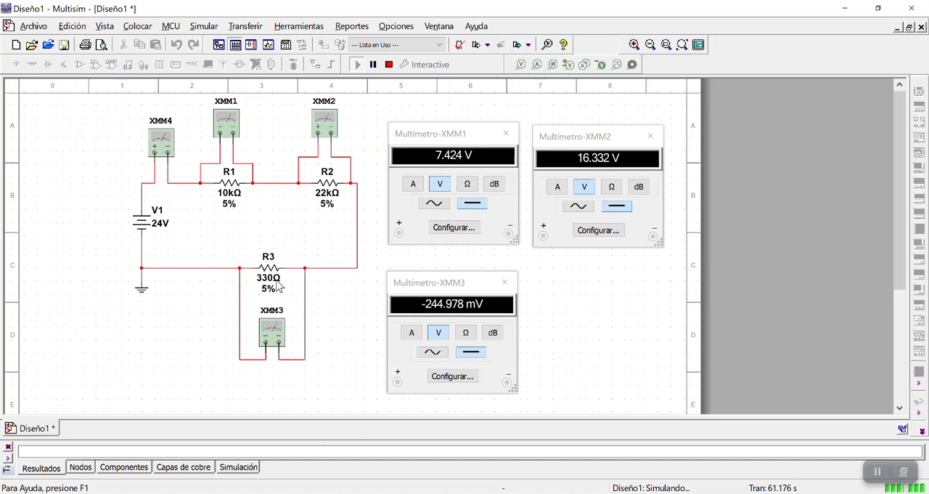
click(418, 308)
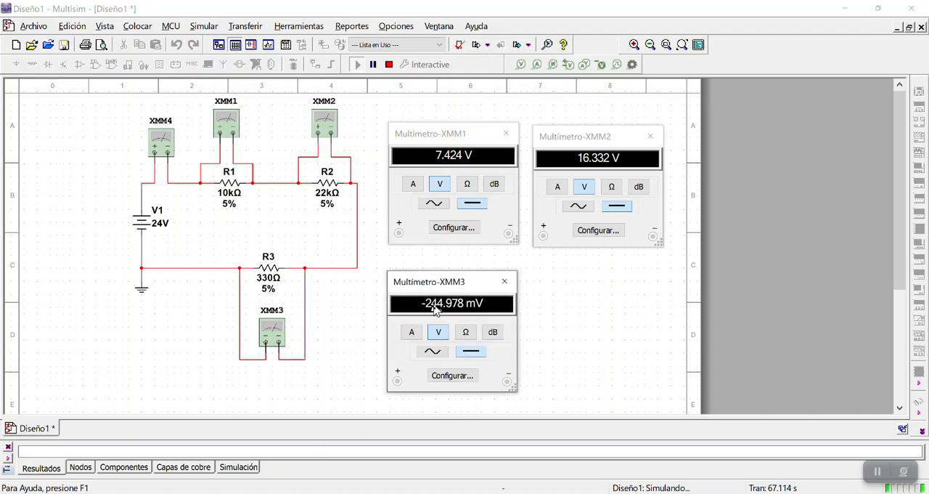
click(322, 332)
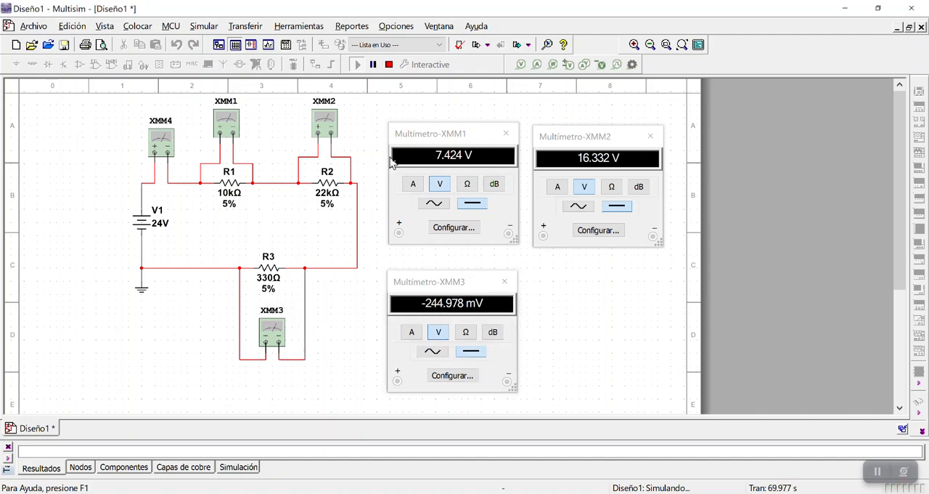
Stop the simulation and delete both wires connecting multimeter XMM3 to R3
click(389, 64)
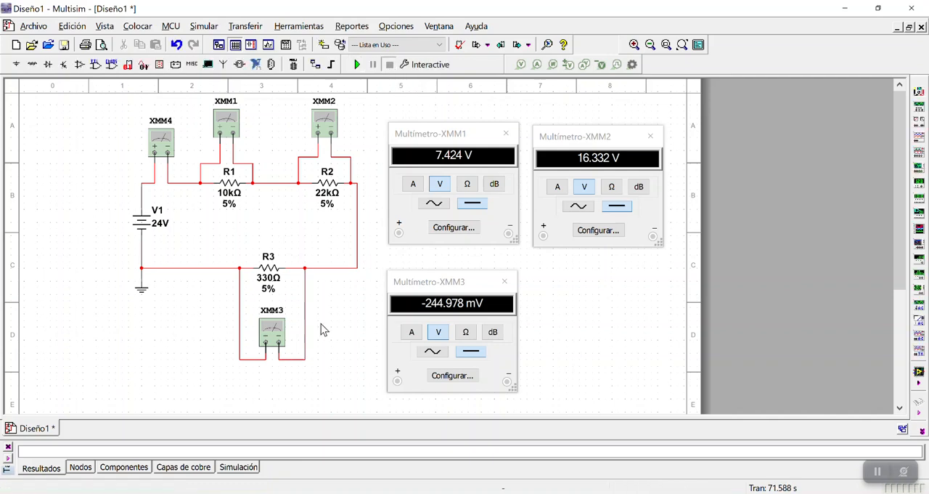
click(267, 359)
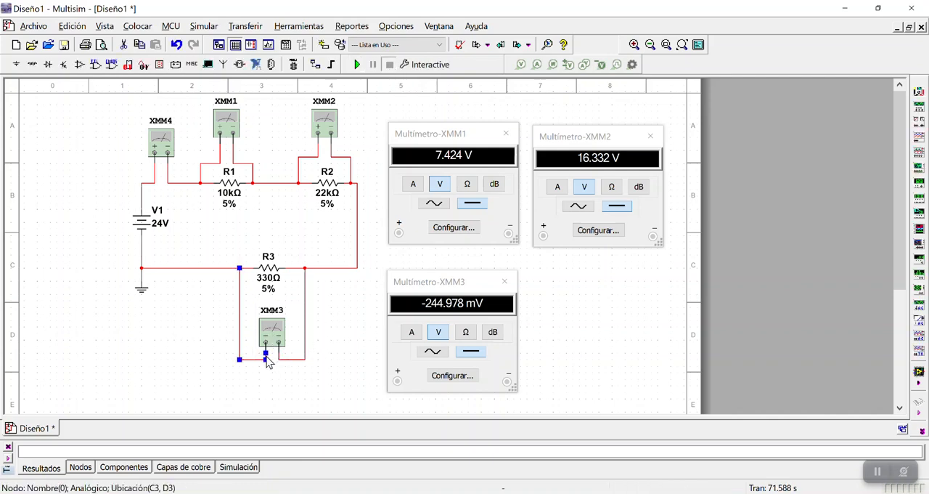
click(281, 359)
key(Delete)
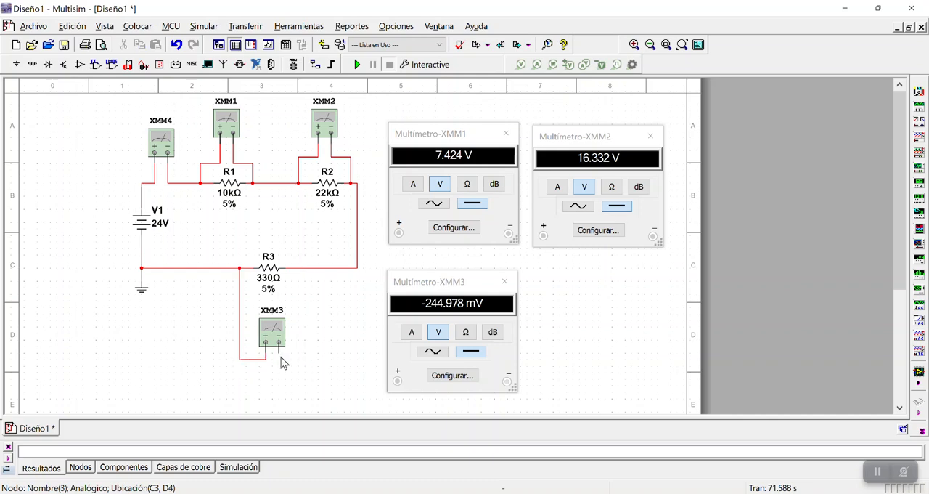
click(253, 359)
key(Delete)
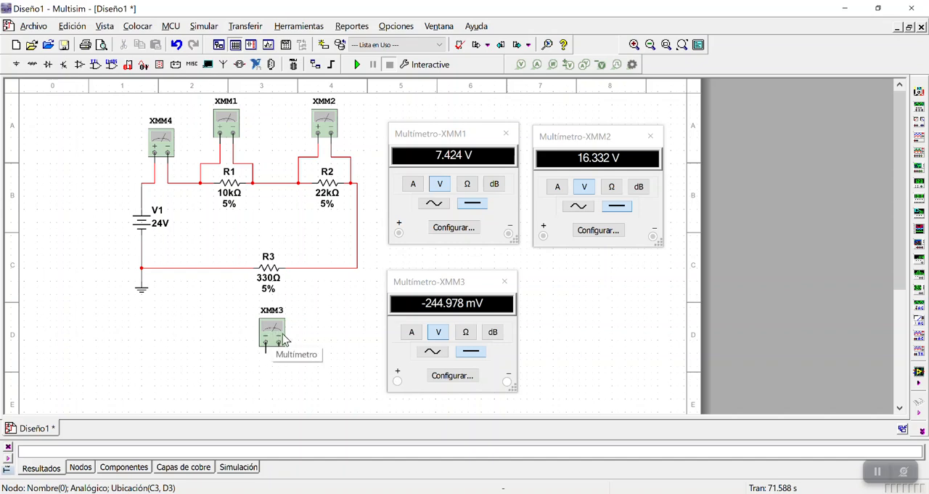
Reconnect multimeter XMM3, mirrored horizontally, in parallel with R3 with its positive terminal on the right, and run the simulation again
right_click(274, 335)
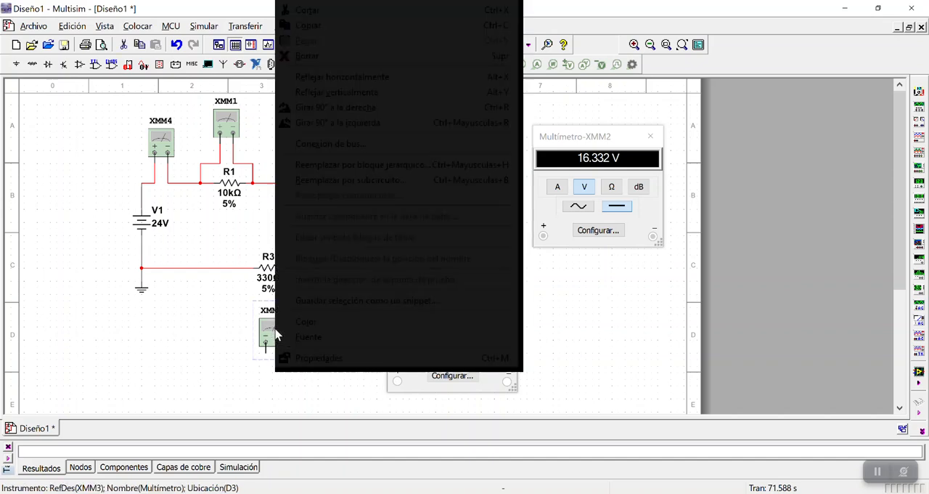
click(352, 79)
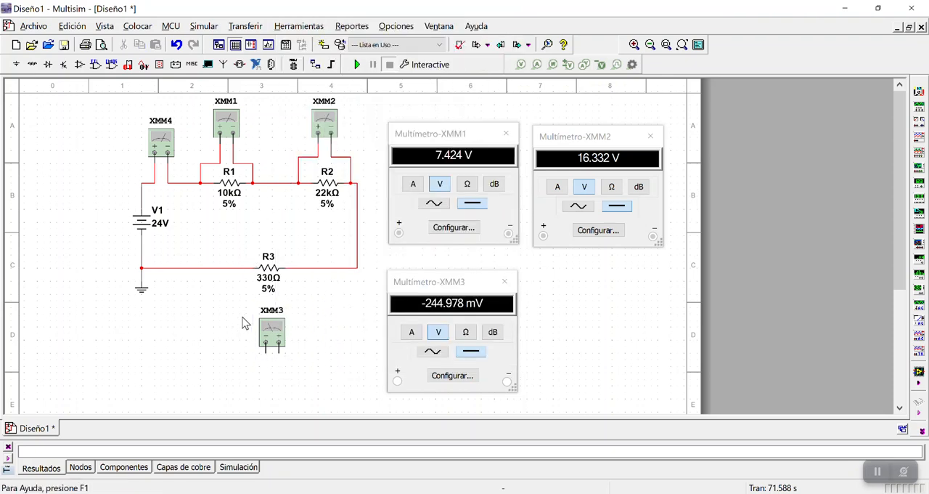
click(266, 354)
click(218, 271)
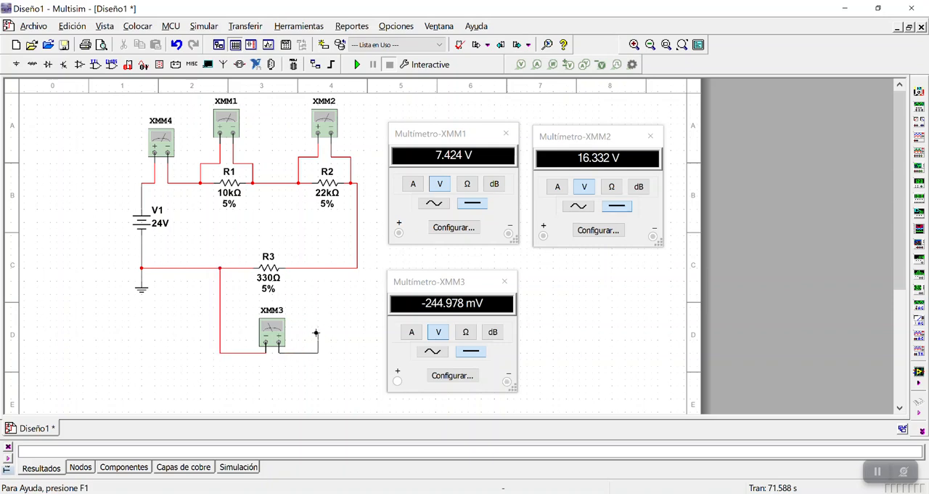
click(311, 270)
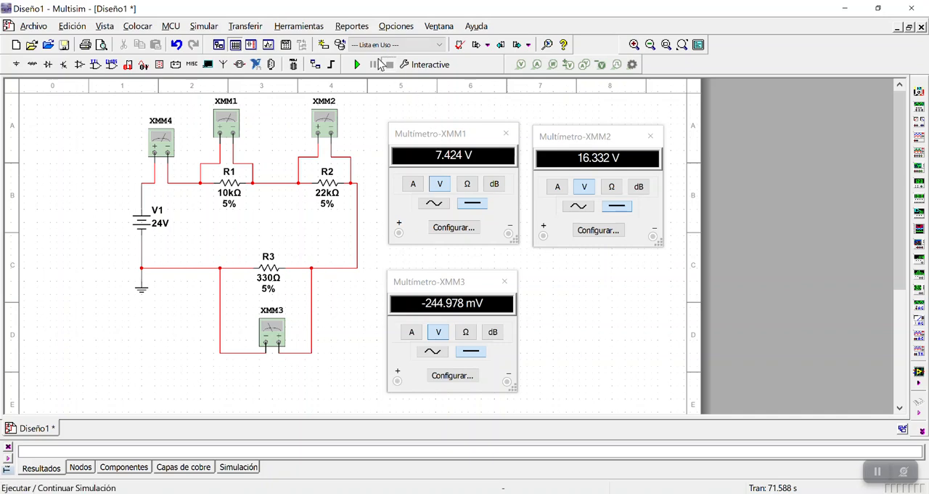
click(357, 65)
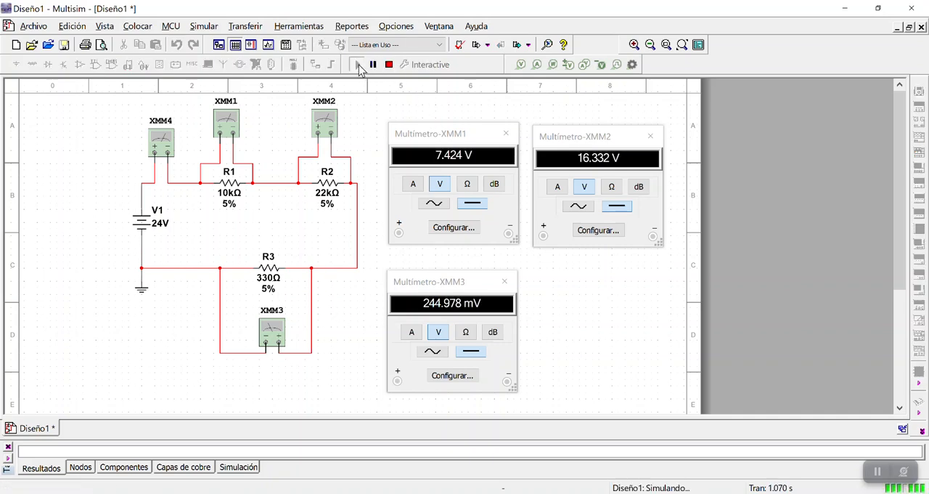
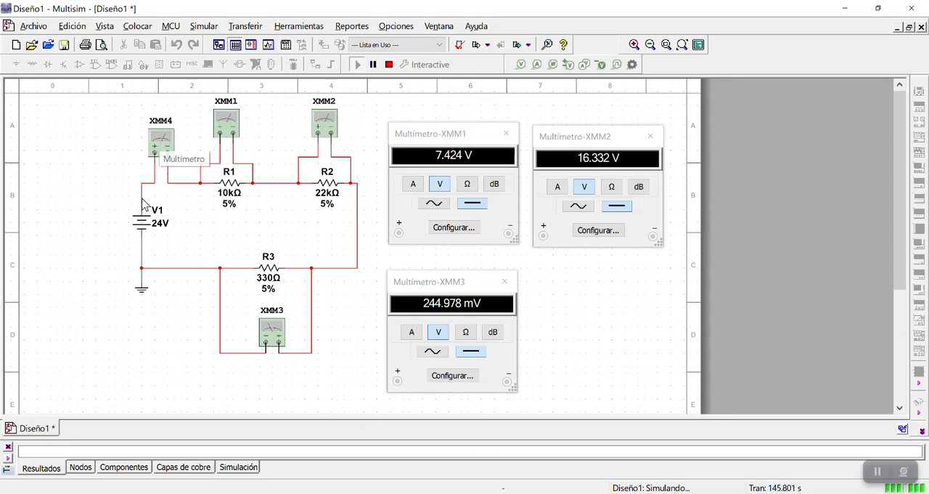
Display multimeter XMM4's current reading and place it beside the XMM3 reading, below the XMM2 reading
double_click(160, 147)
drag(433, 197, 573, 282)
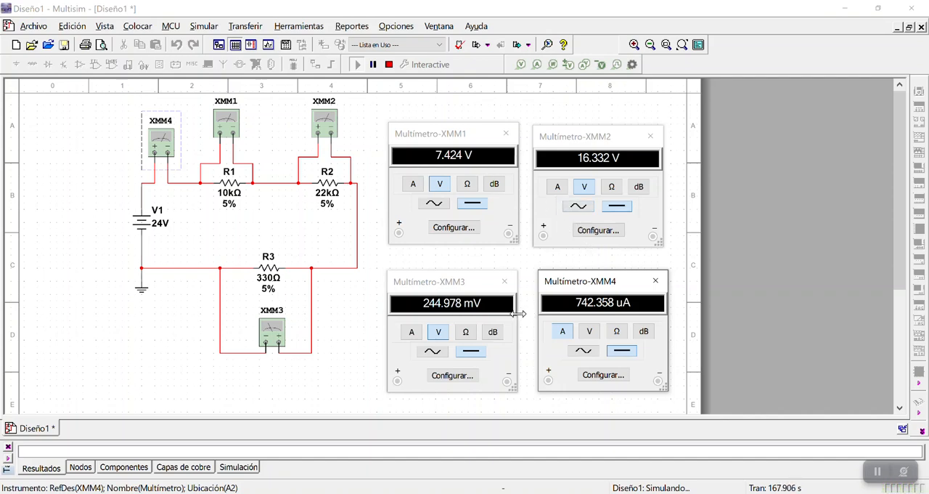
click(367, 316)
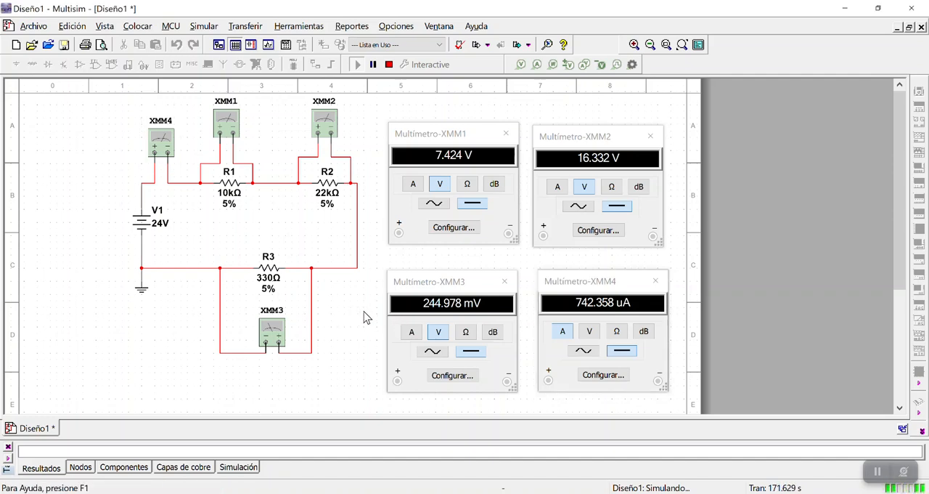